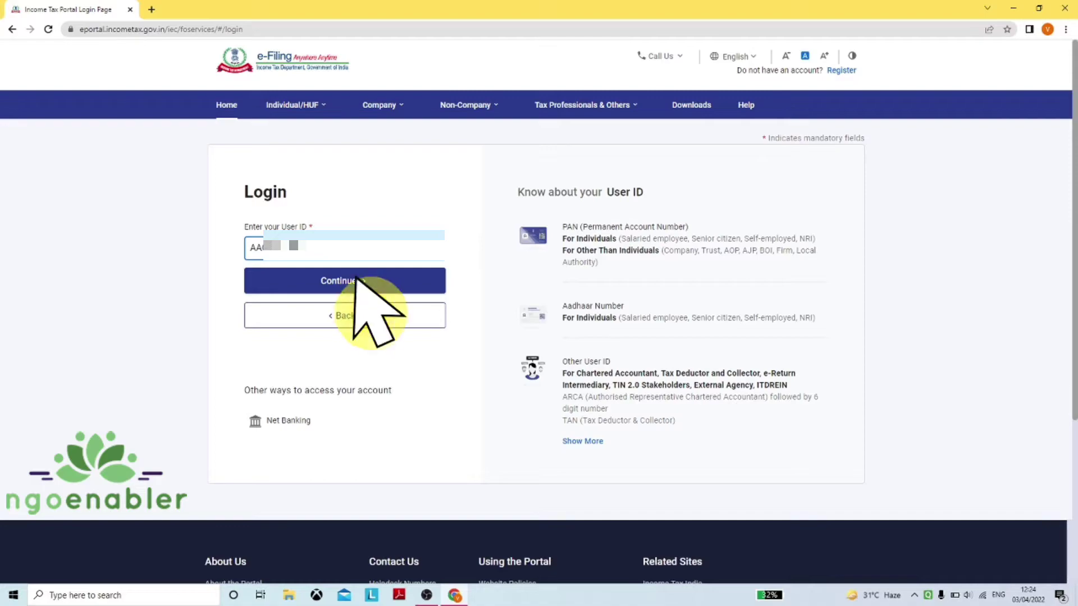
Log in to the trust's account with its user ID and password, confirming the secure access message
left_click(313, 291)
left_click(271, 366)
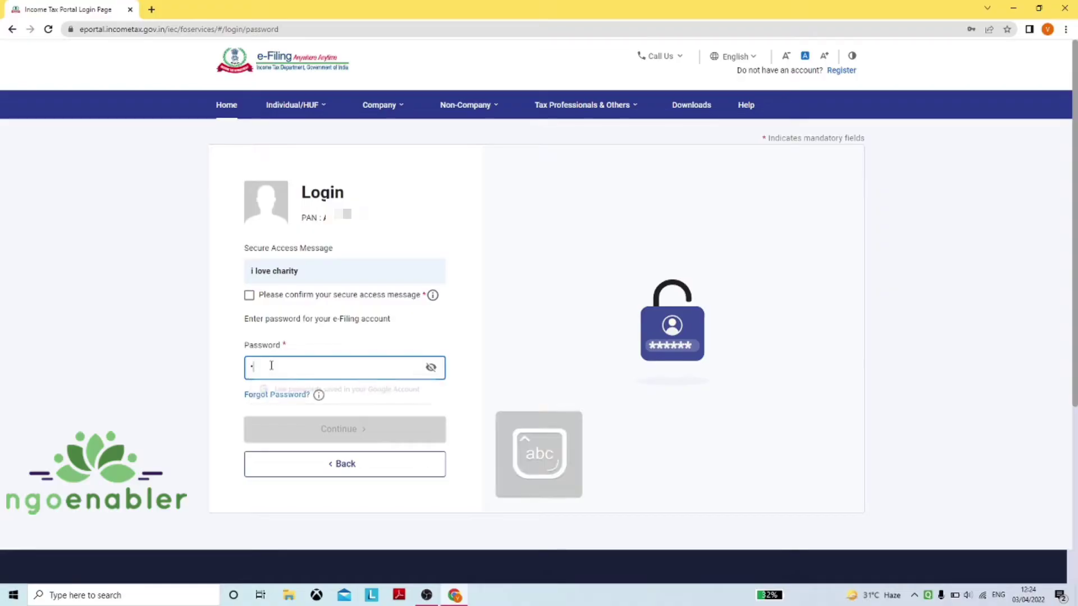
type("•••••••")
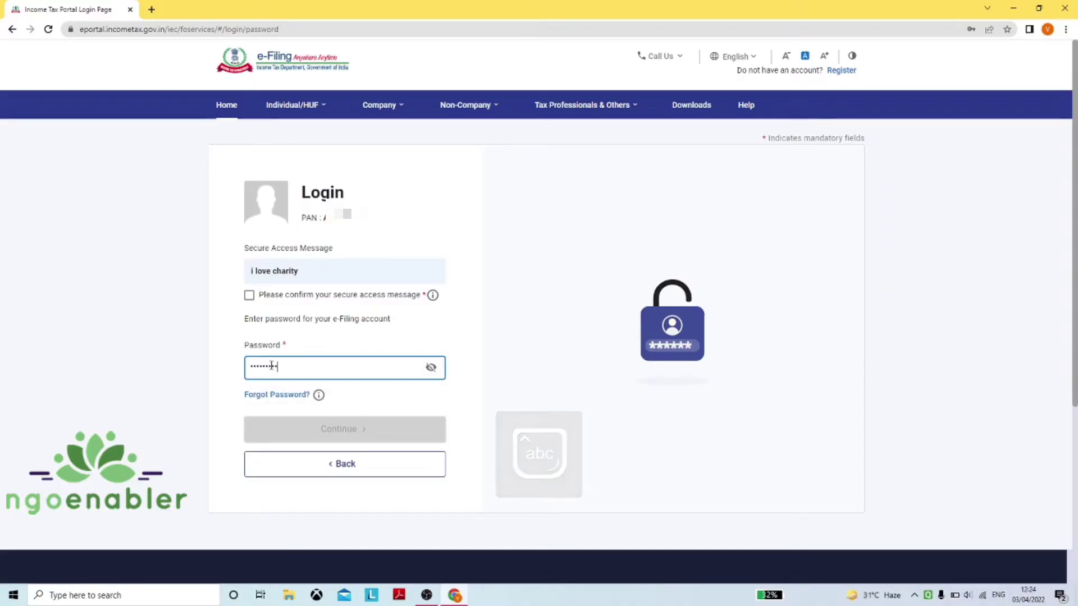
type("•")
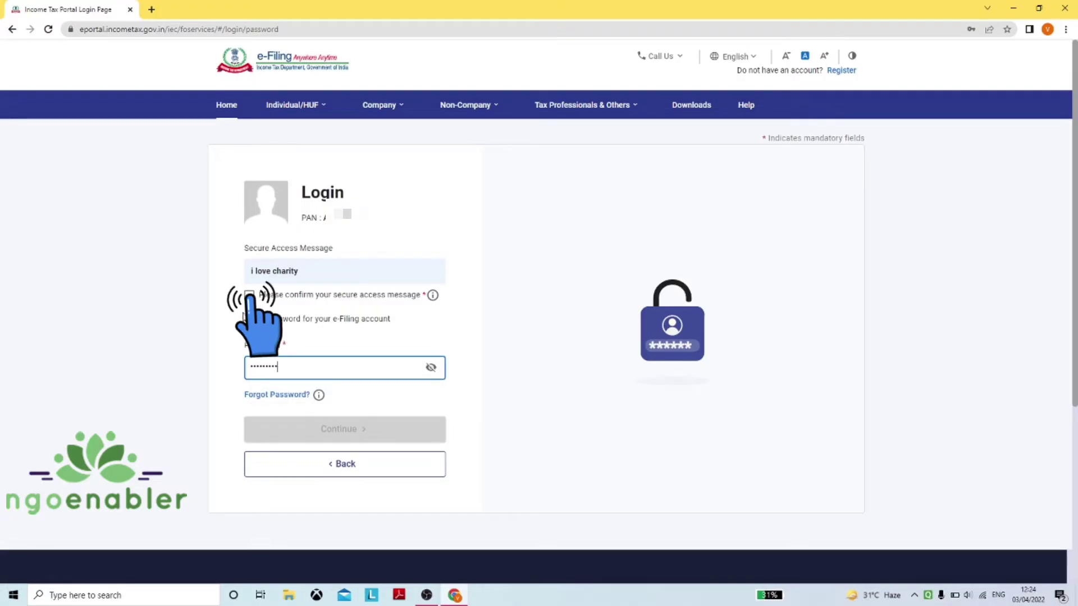
left_click(249, 295)
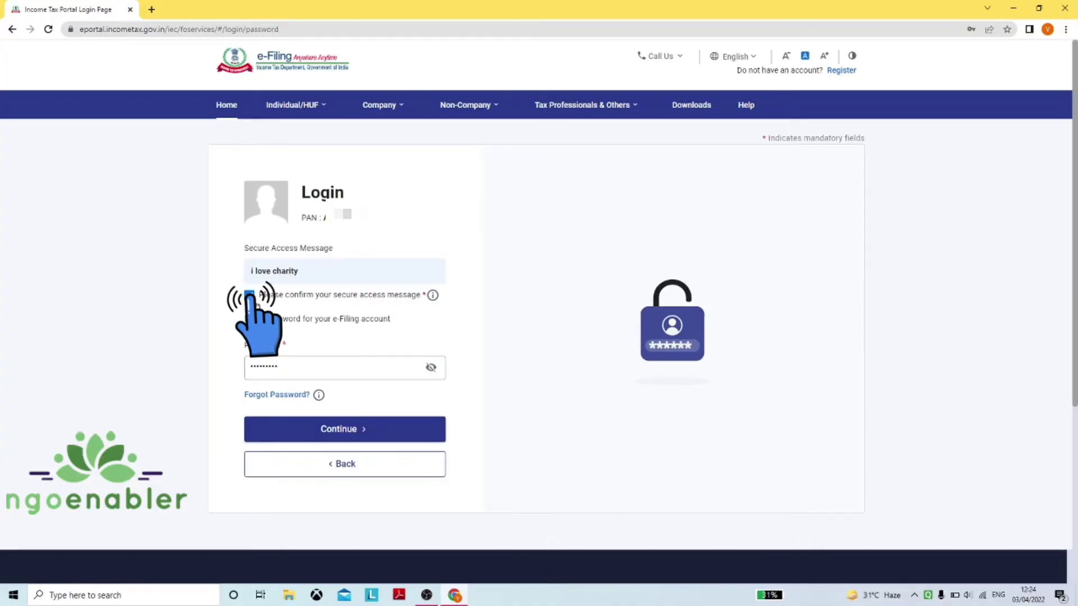
left_click(365, 430)
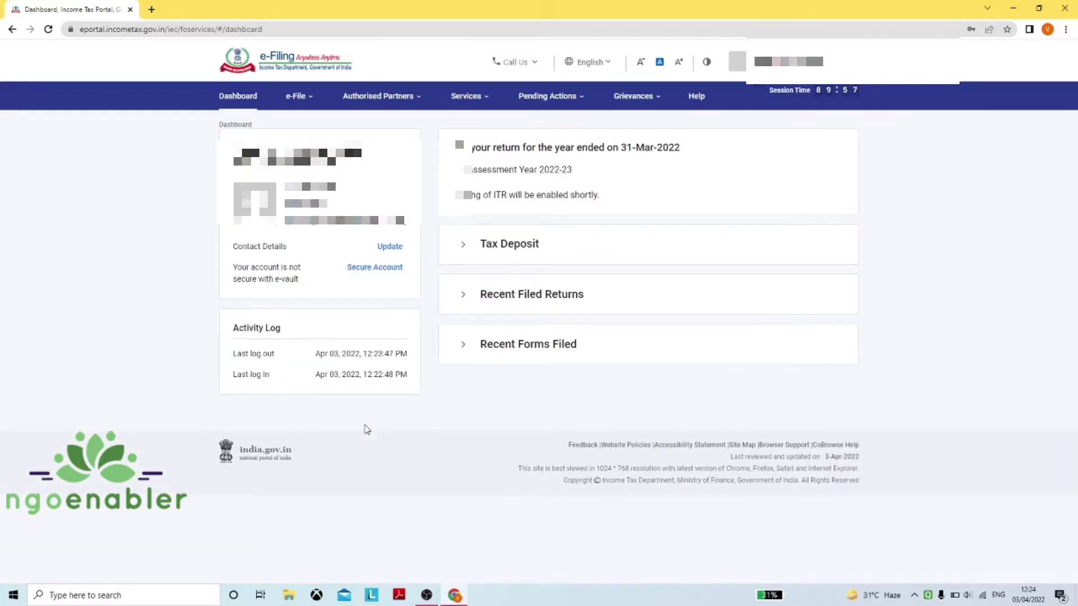
Go to File Income Tax Forms from the e-File menu's Income Tax Forms submenu
left_click(299, 99)
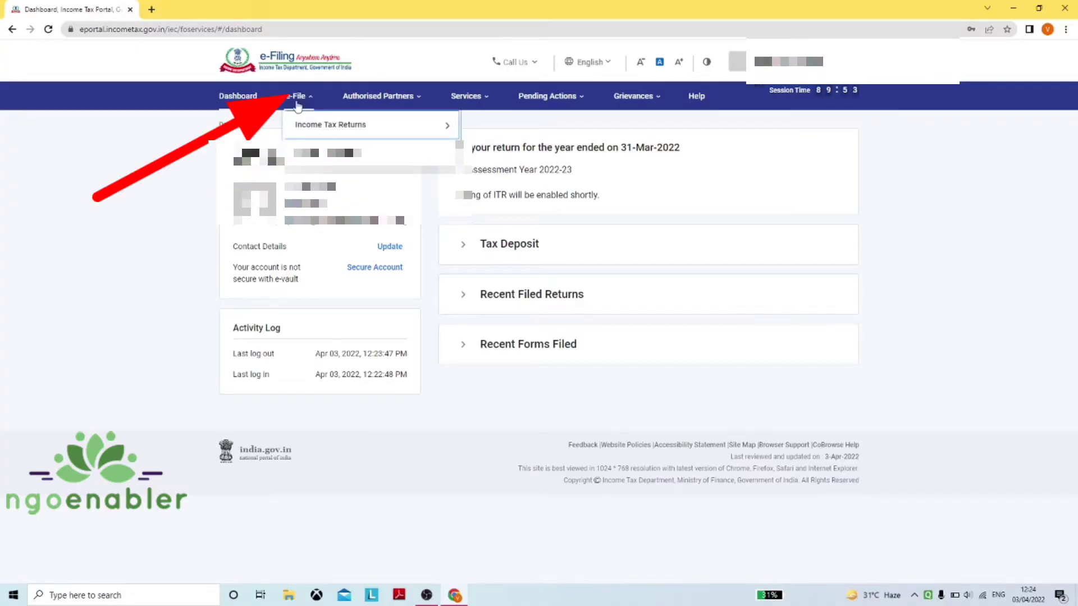
mouse_move(296, 156)
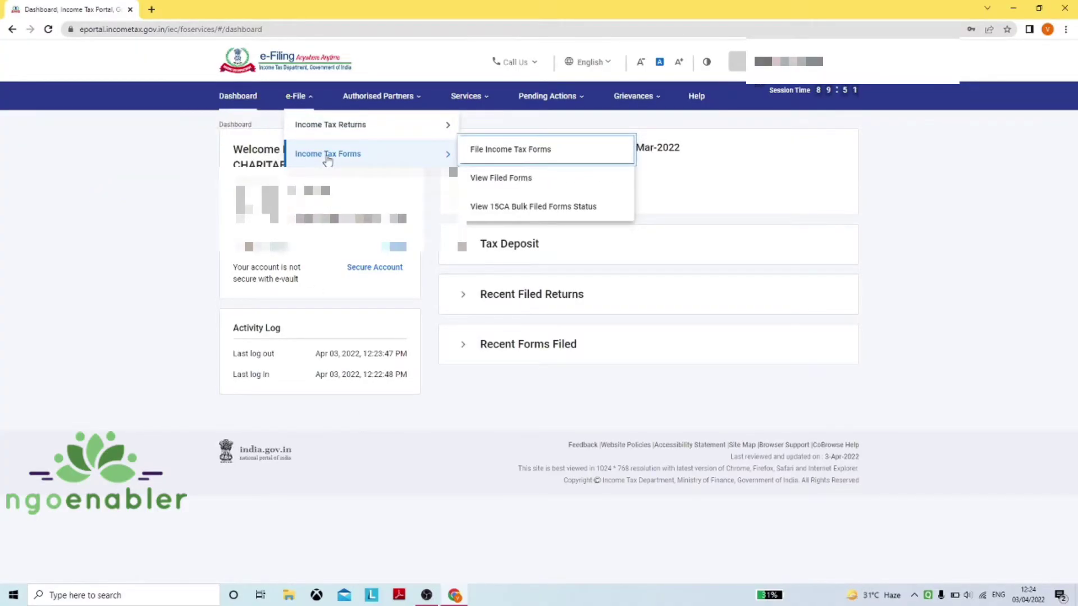
left_click(512, 158)
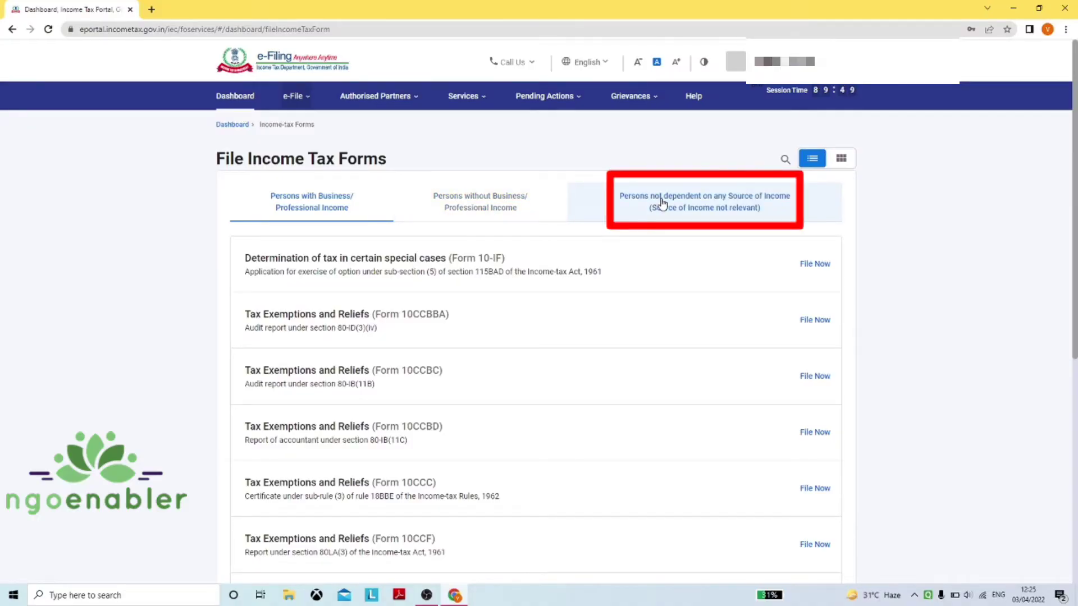
Start filing Form 10AB from the 'Persons not dependent on any Source of Income' forms list
left_click(739, 208)
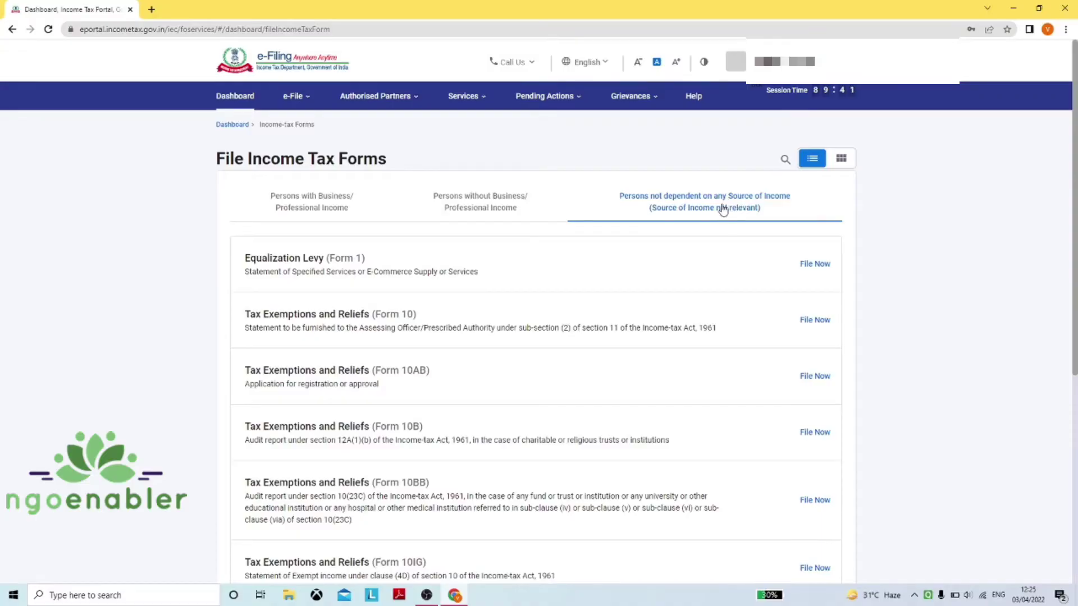
left_click(814, 377)
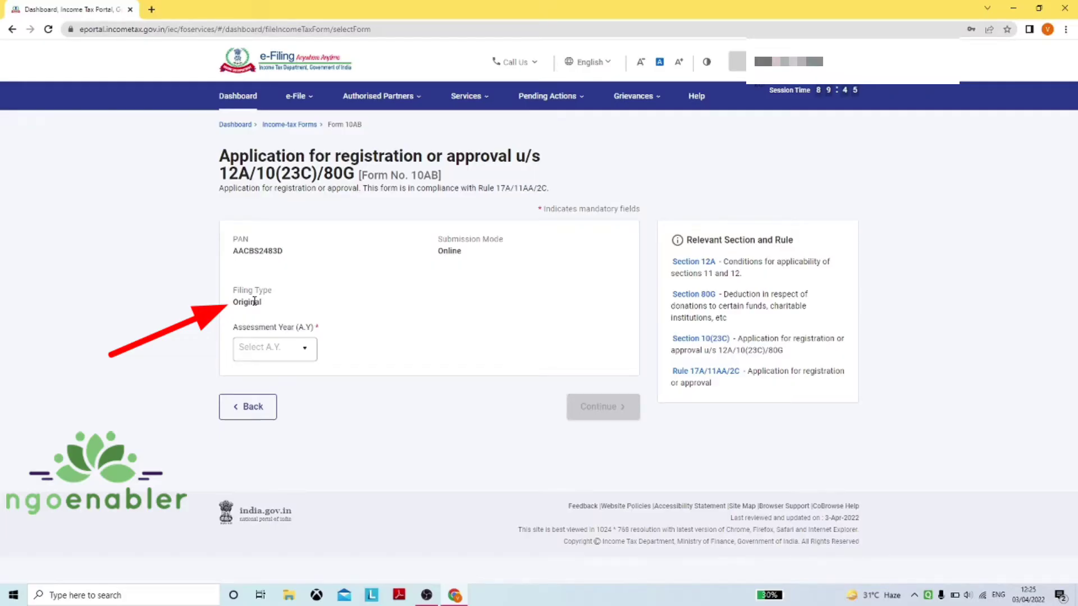
Choose assessment year 2022-23 for Form 10AB and continue to its instructions
left_click(291, 350)
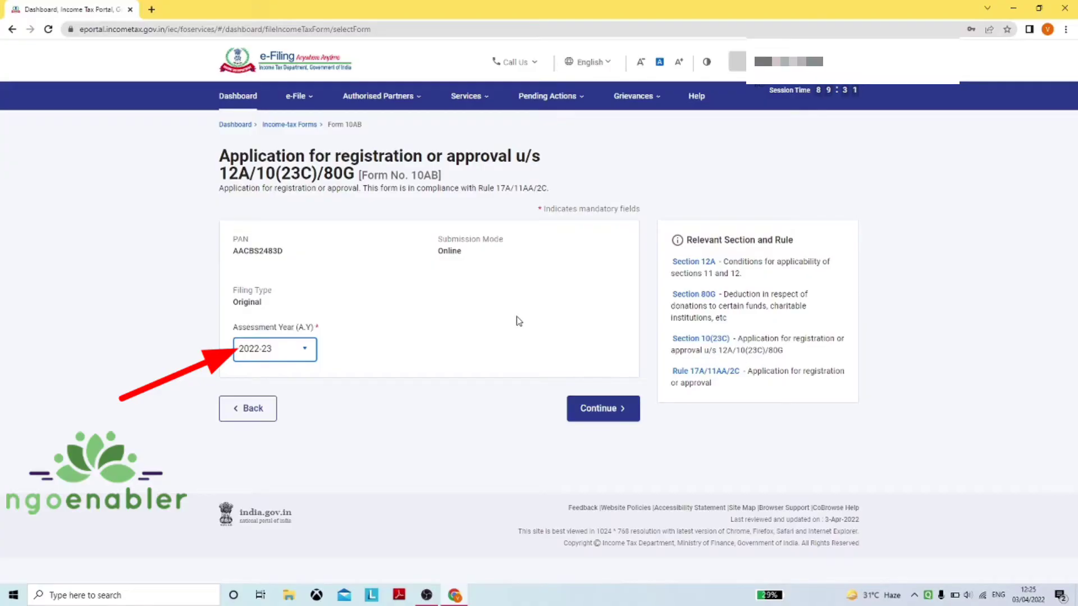
left_click(598, 413)
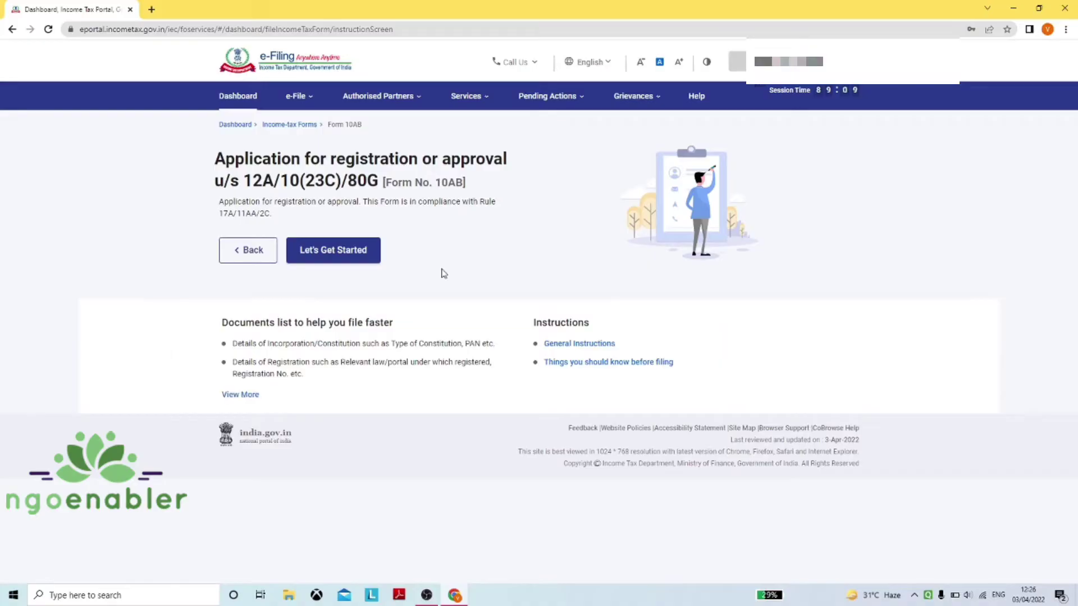
Check the full required-documents list, then start Form 10AB with Let's Get Started
left_click(236, 396)
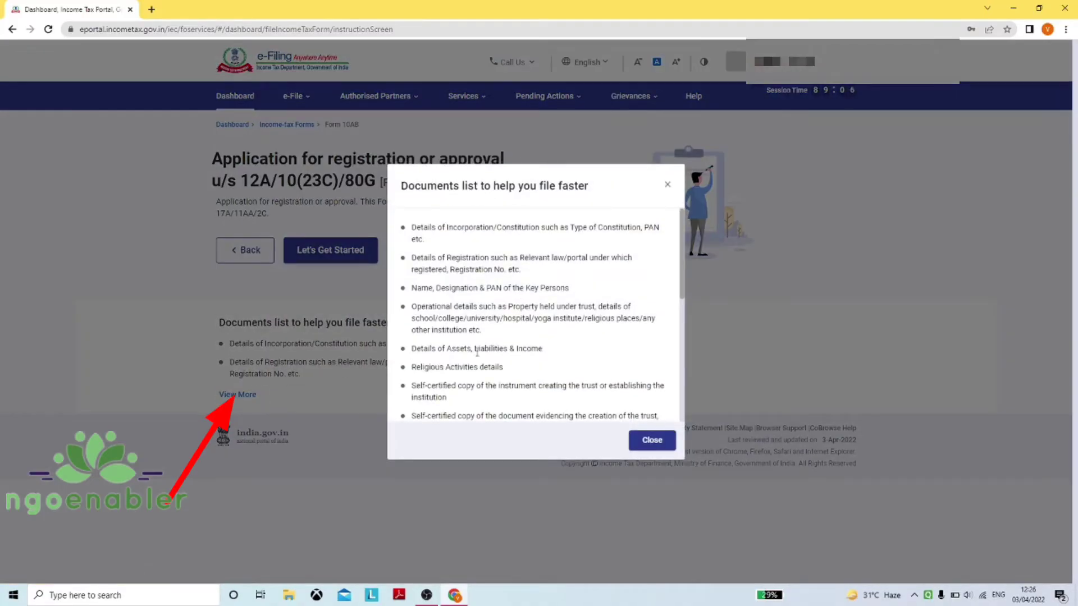
left_click(651, 440)
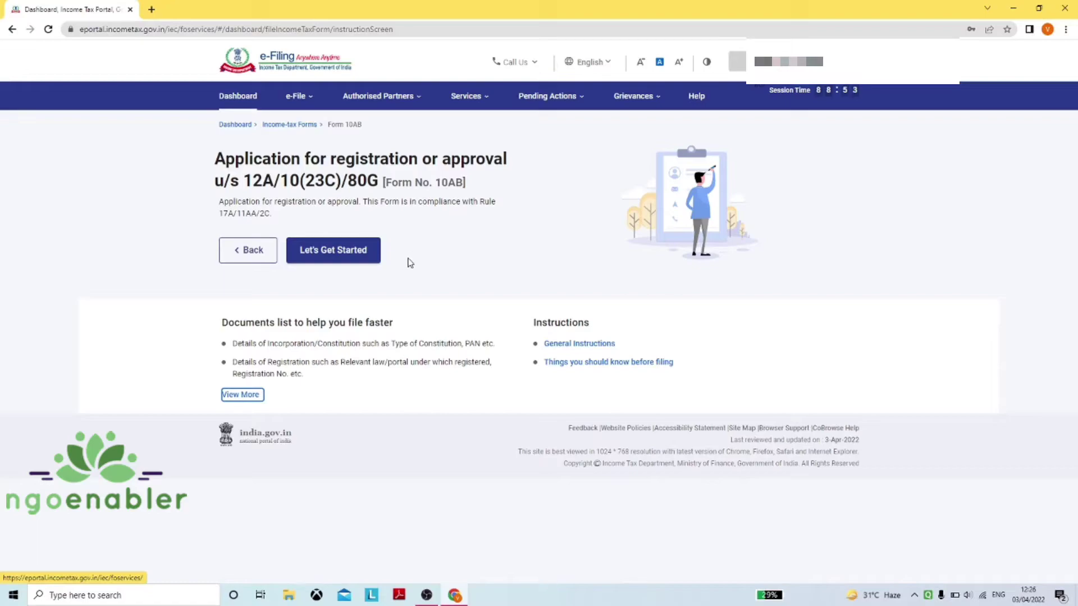
left_click(352, 258)
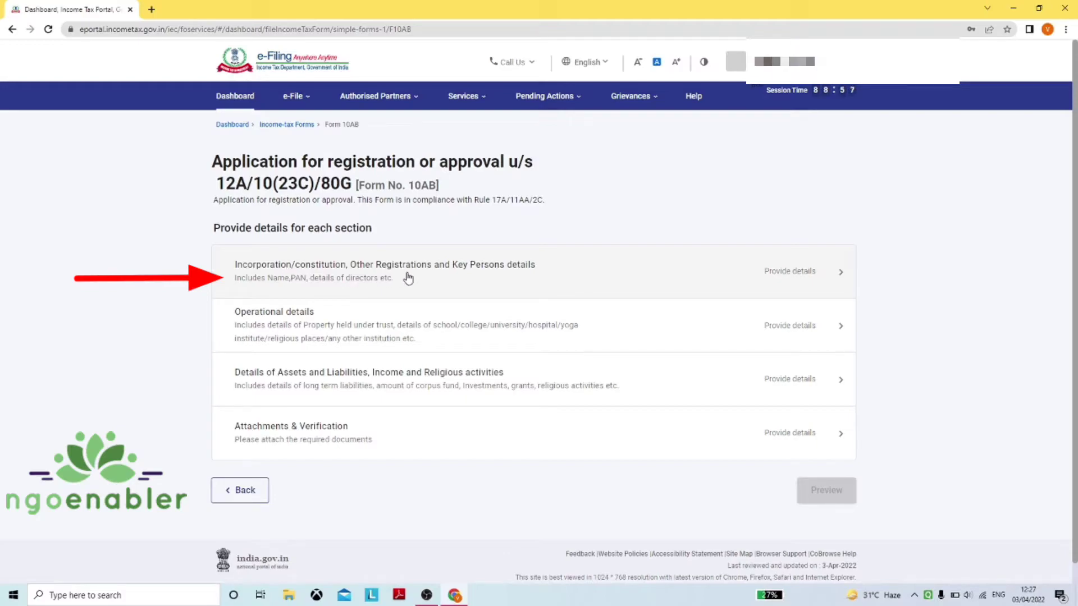
Open the Incorporation/constitution, Other Registrations and Key Persons section and expand the Section Code list
left_click(459, 288)
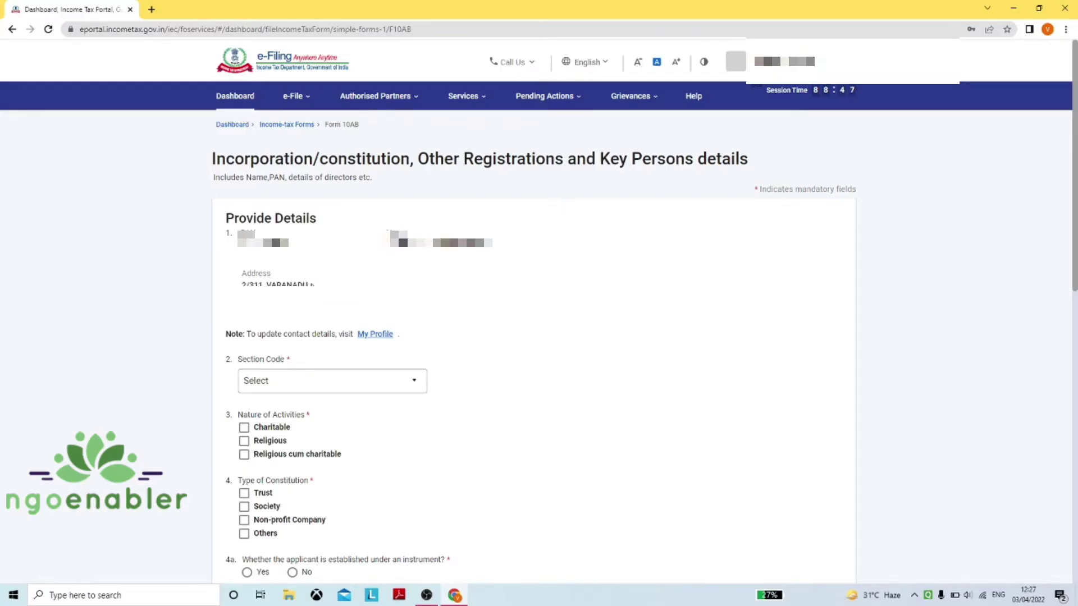
scroll(490, 300, "down", 1)
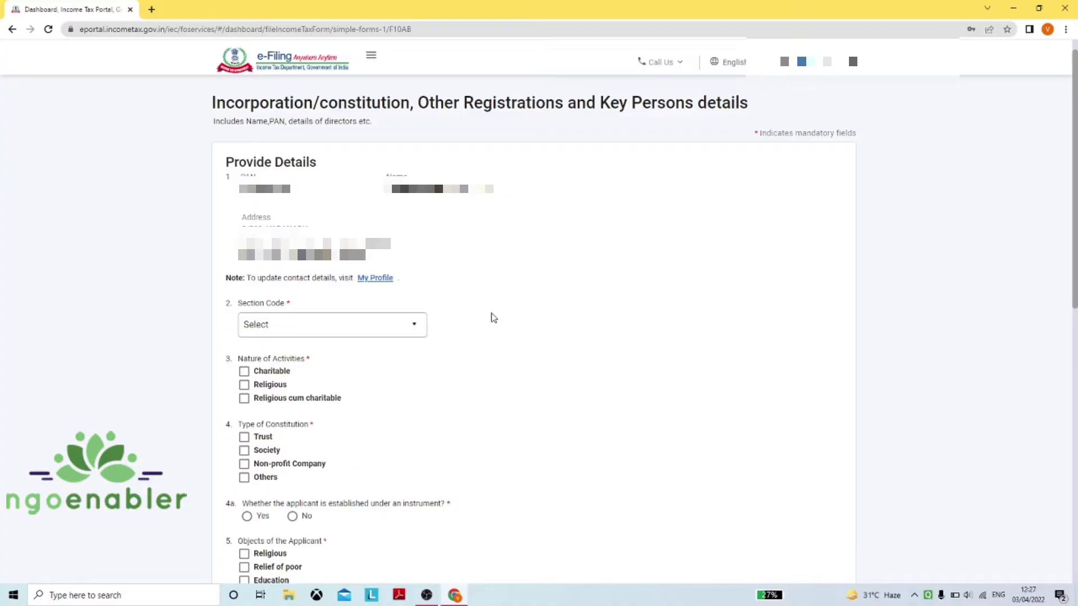
left_click(392, 324)
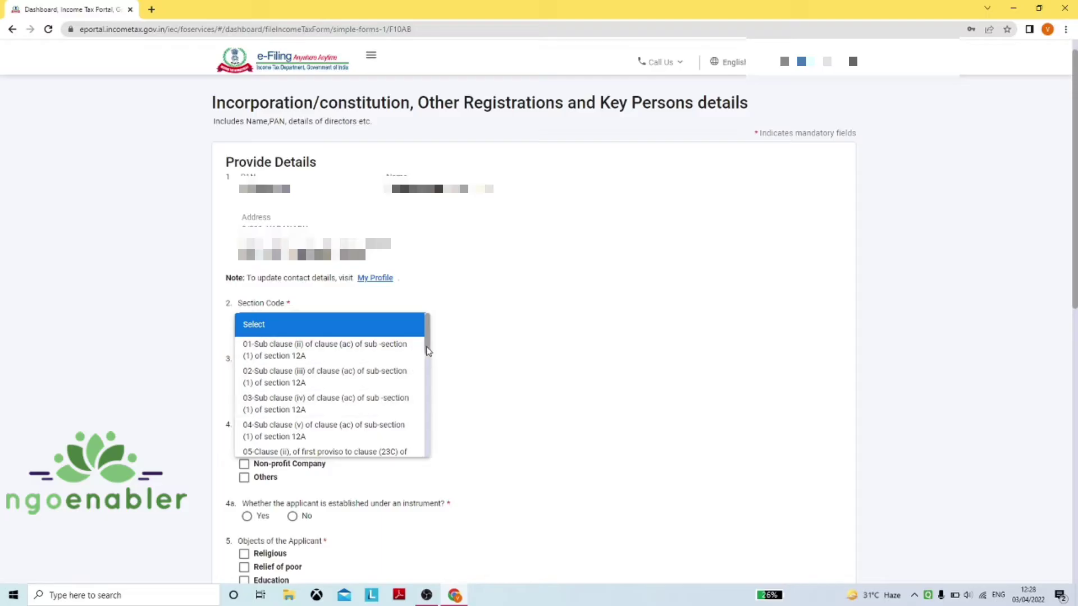
Choose Section Code 02-Sub clause (iii) of clause (ac) of sub-section (1) of section 12A
scroll(429, 351, "down", 3)
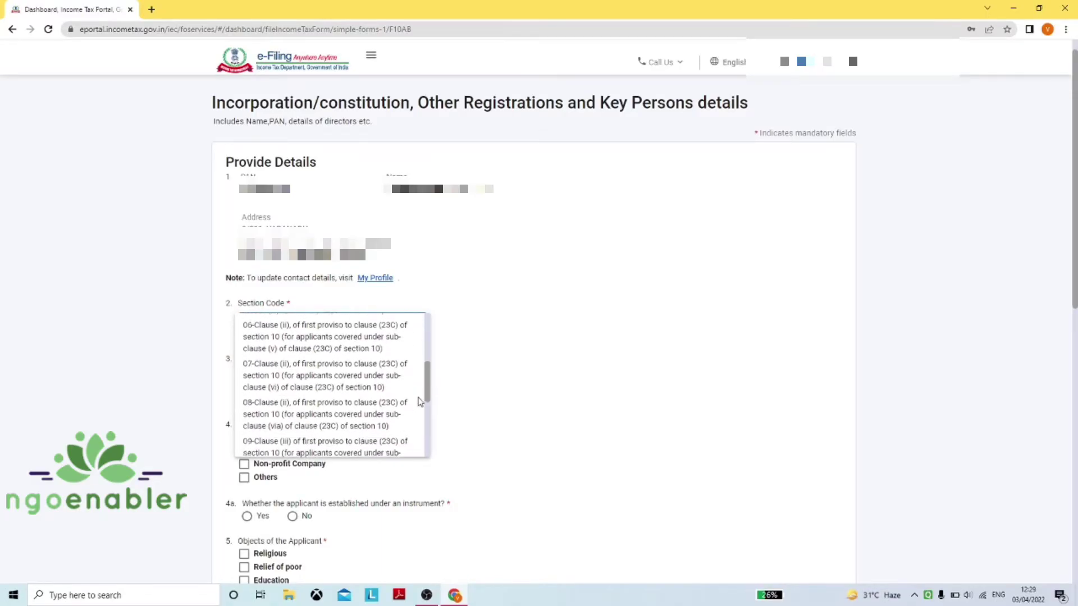
scroll(418, 401, "down", 3)
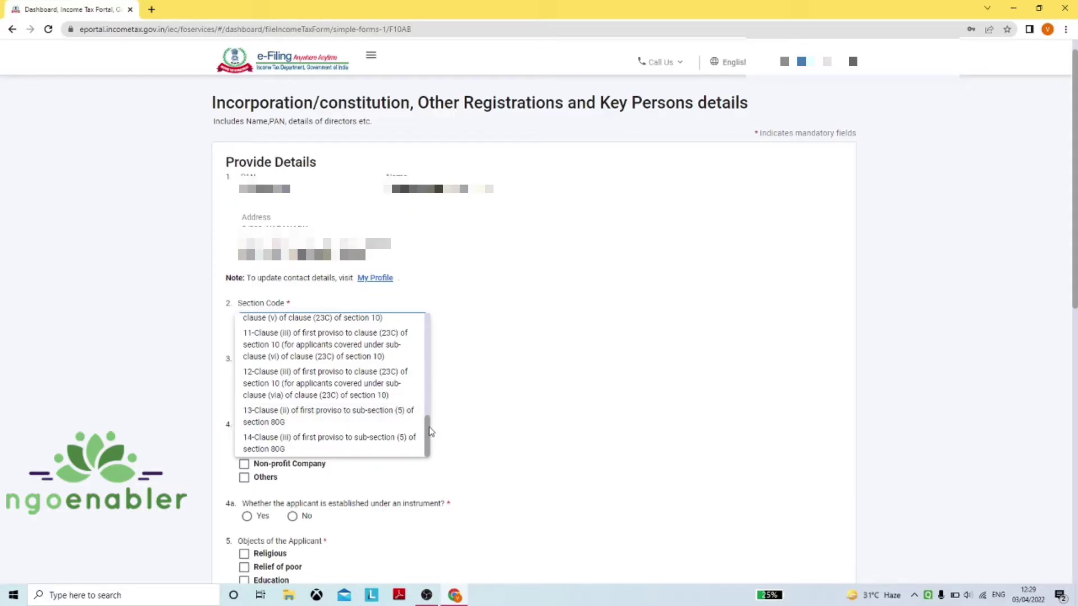
left_click_drag(430, 433, 433, 321)
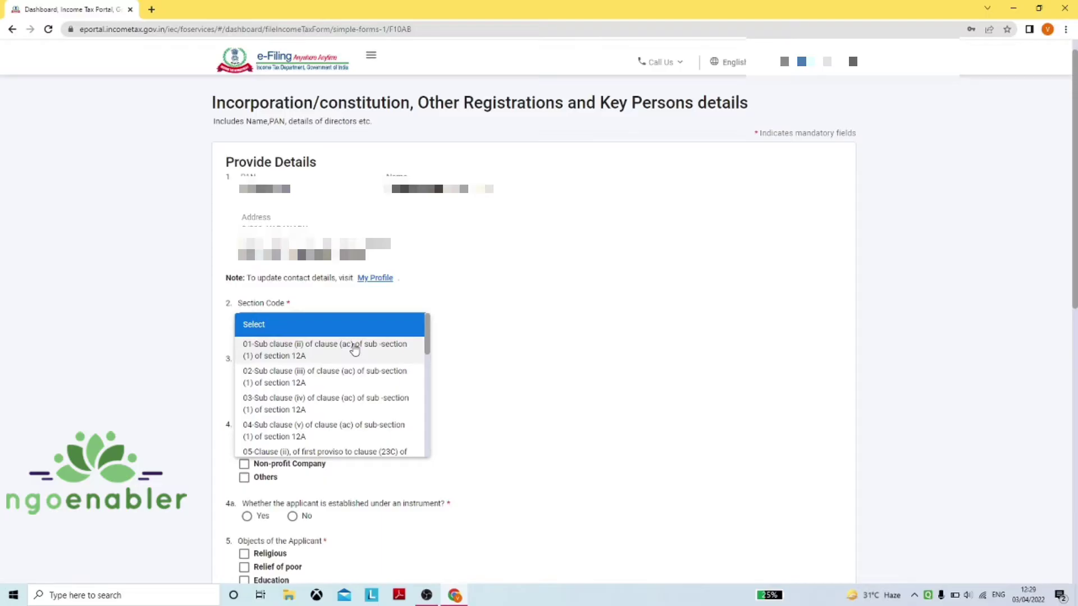
left_click(351, 376)
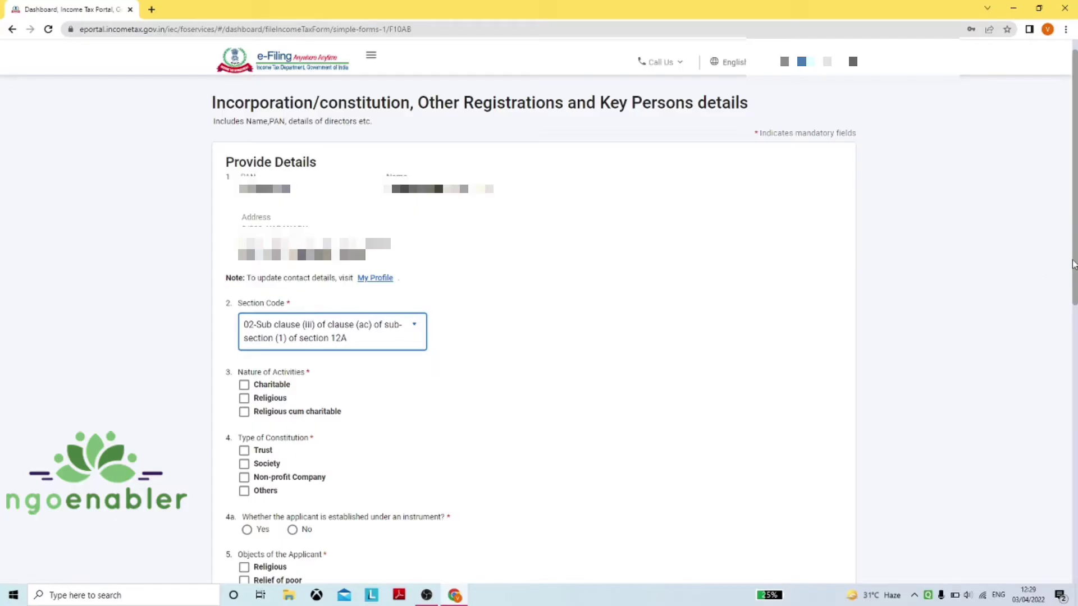
Mark the nature of activities as Charitable and answer Yes to establishment under an instrument
left_click_drag(1072, 264, 1072, 306)
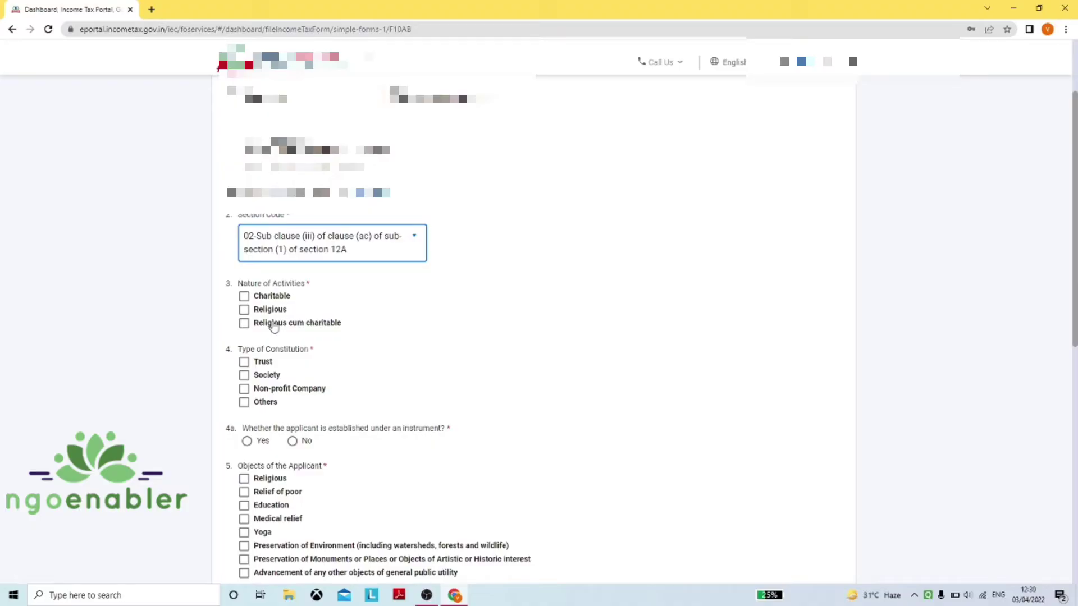
left_click(271, 300)
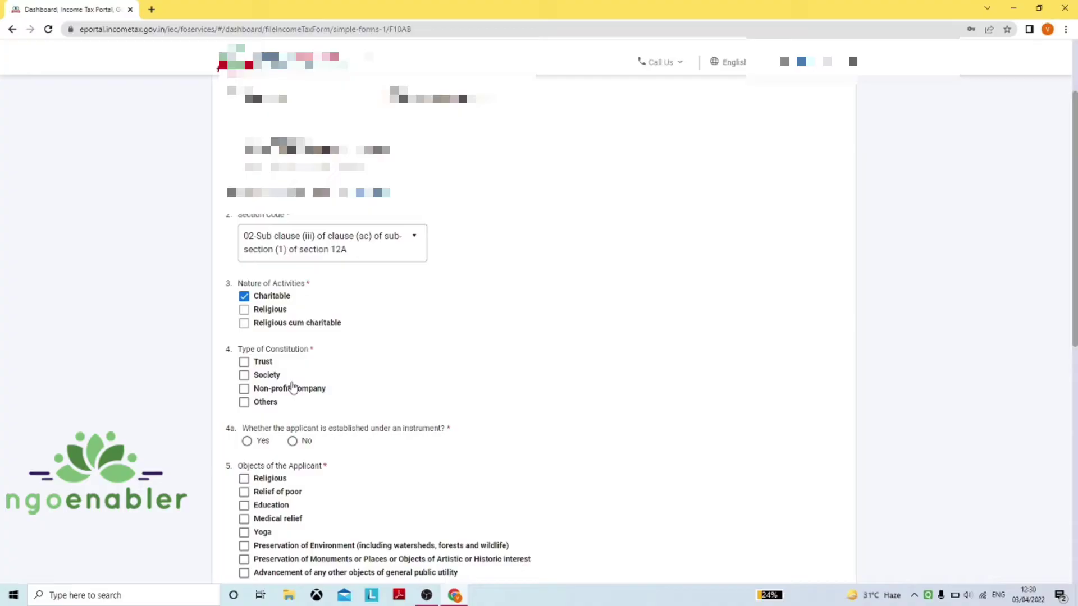
left_click(246, 441)
Set the type of constitution to Trust, revealing the registration number and authority fields
scroll(376, 414, "down", 1)
scroll(375, 414, "down", 1)
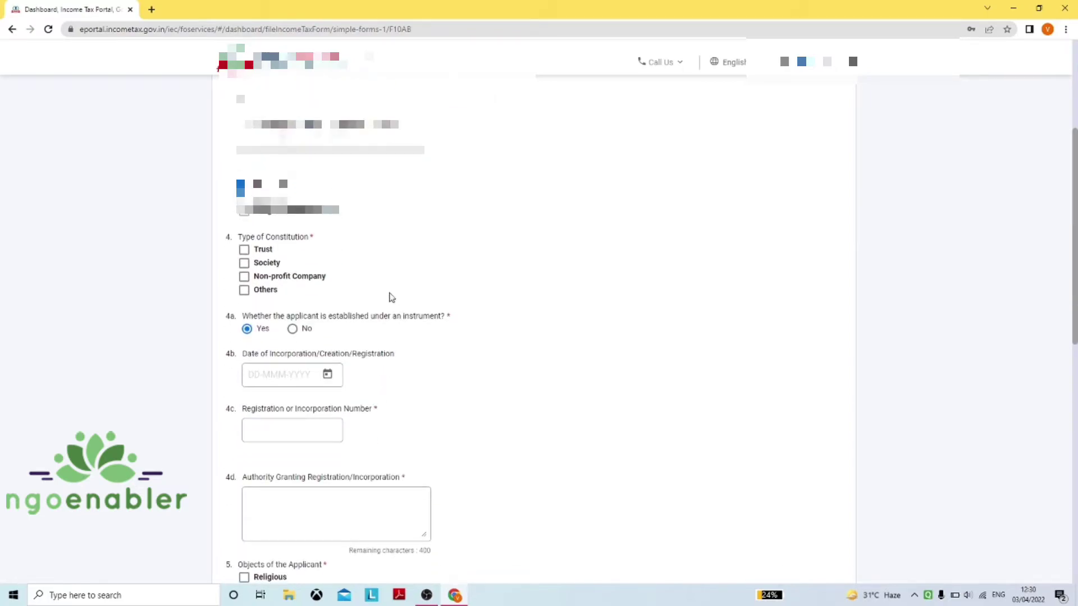
left_click(244, 250)
scroll(395, 330, "down", 1)
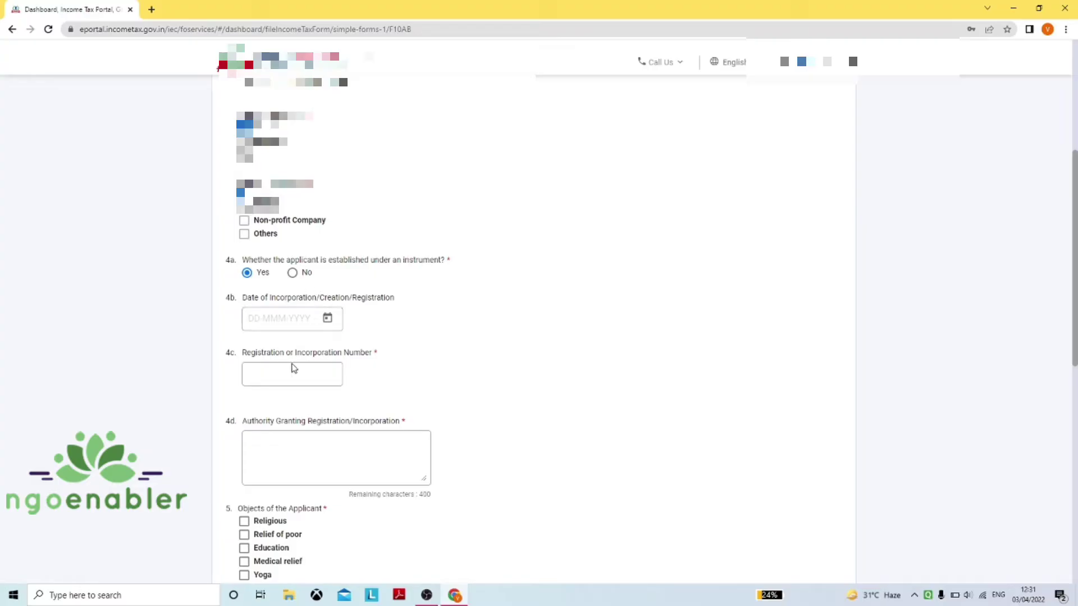
left_click(294, 368)
left_click(330, 468)
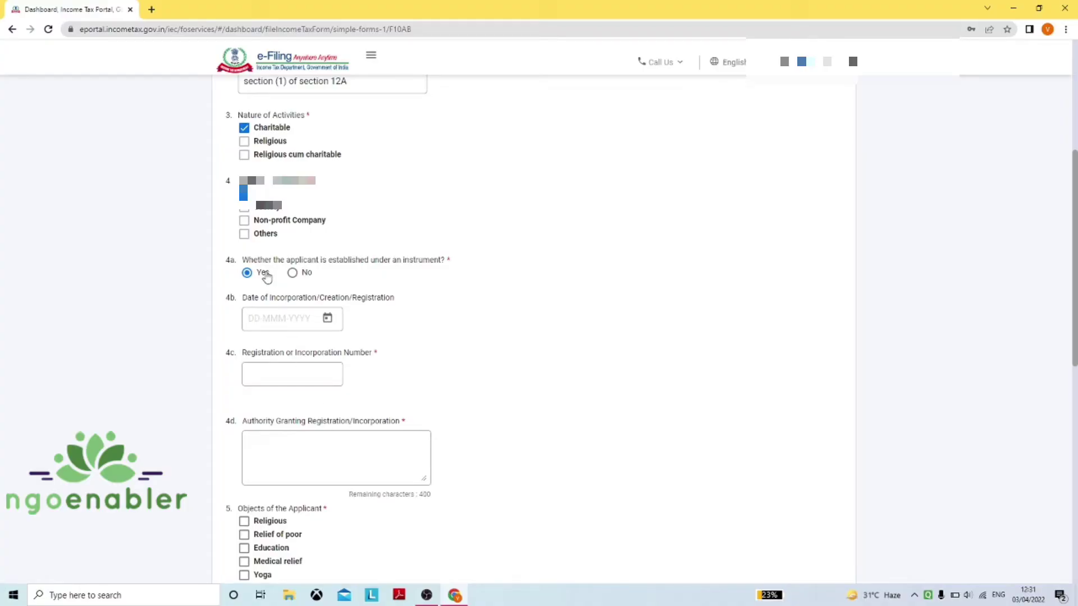
Set the incorporation date to 02-Jun-2021 using the calendar
left_click(327, 320)
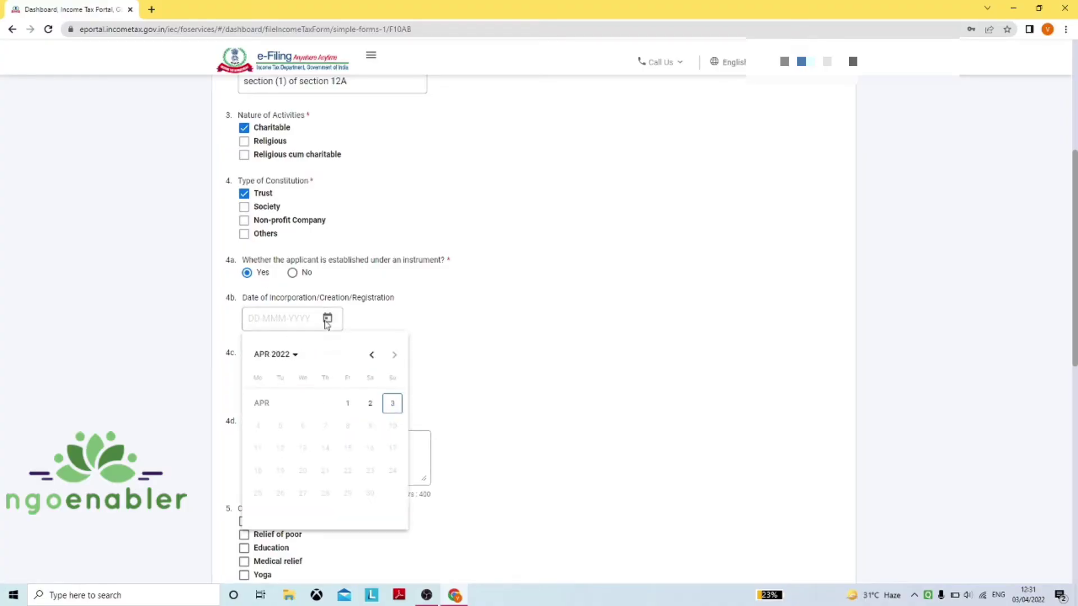
left_click(289, 354)
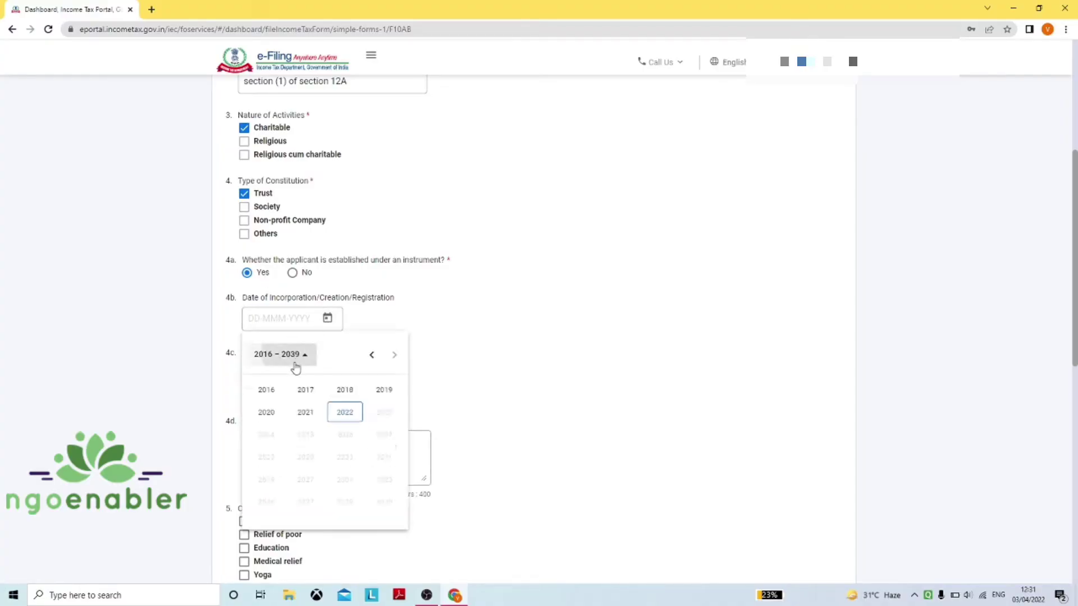
left_click(310, 414)
left_click(307, 435)
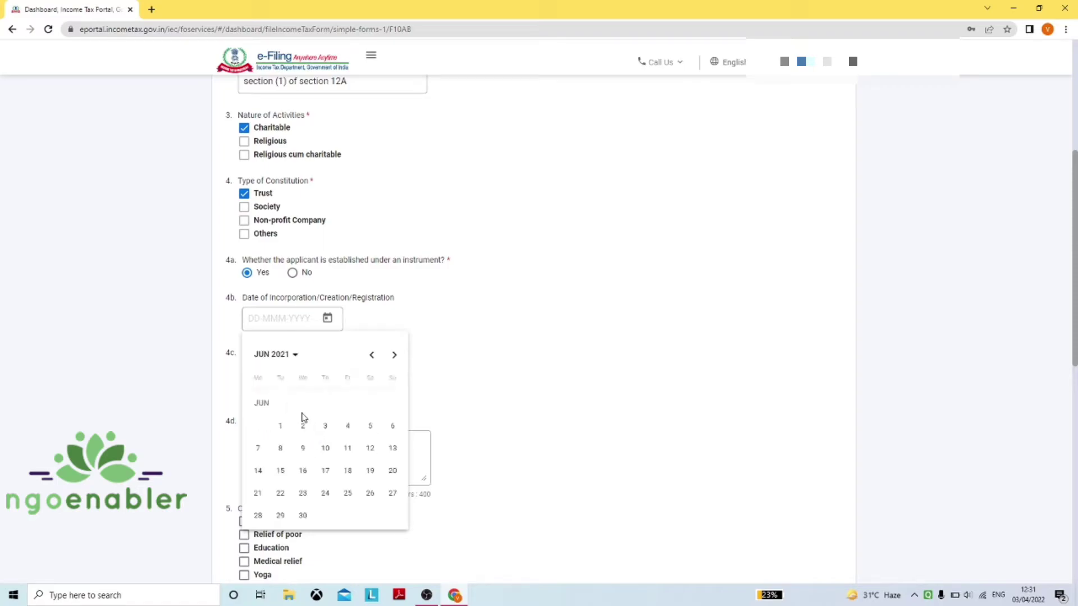
left_click(304, 426)
Enter the registration number and REGISTAR OF ASSURANCES as the granting authority
left_click(292, 373)
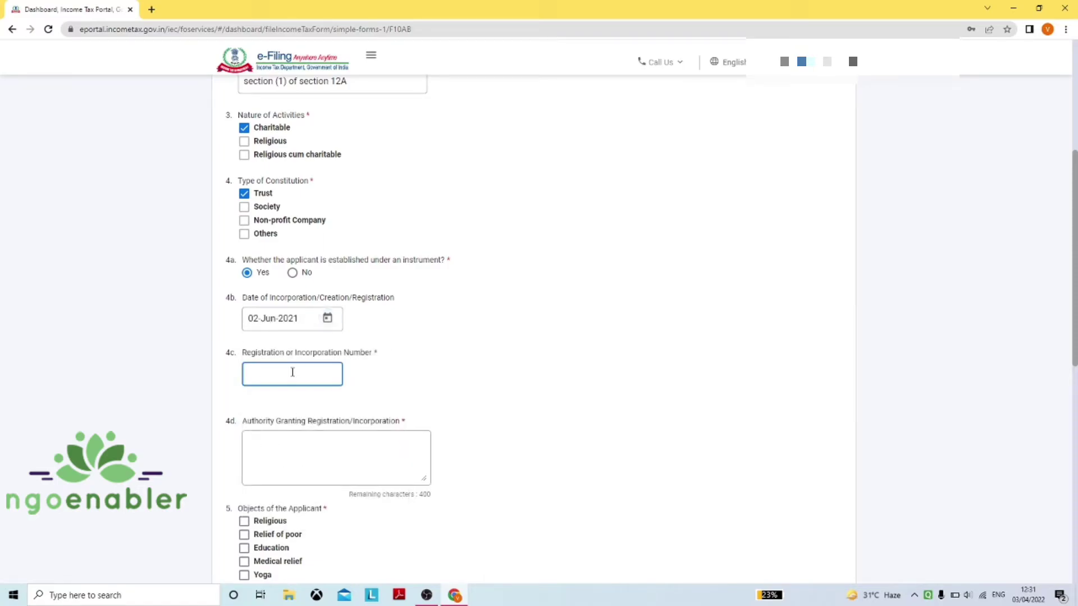
type("123456789")
left_click(292, 450)
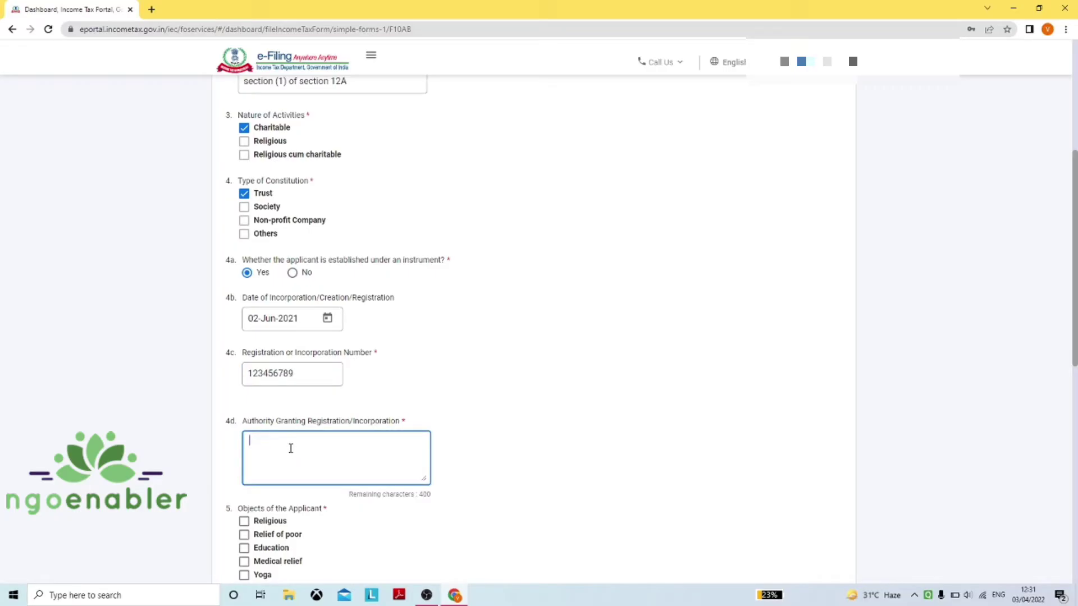
key("Caps_Lock")
type("REGIS")
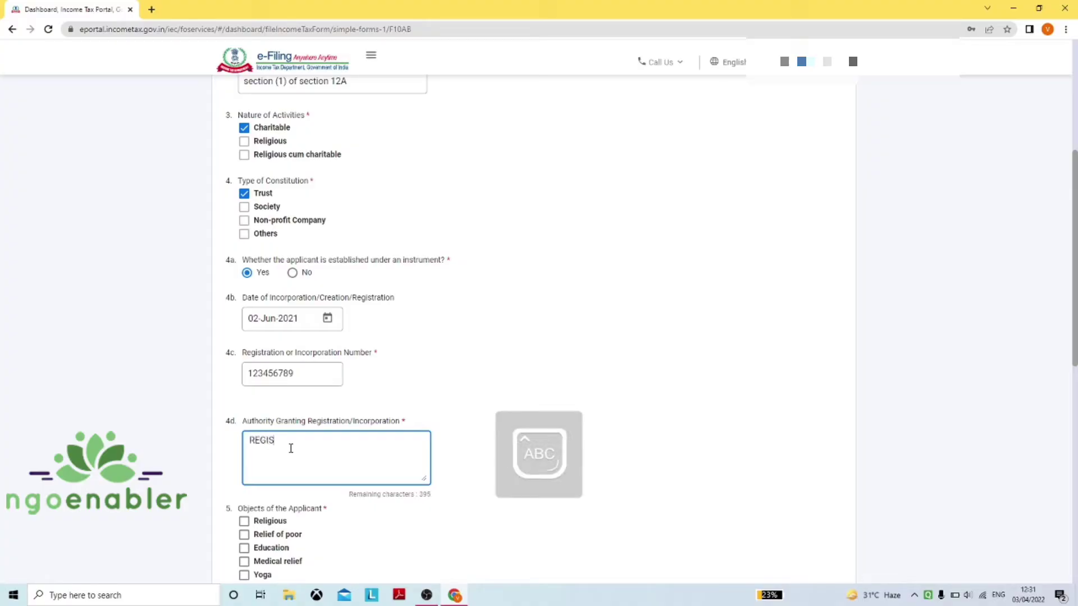
type("TAR O")
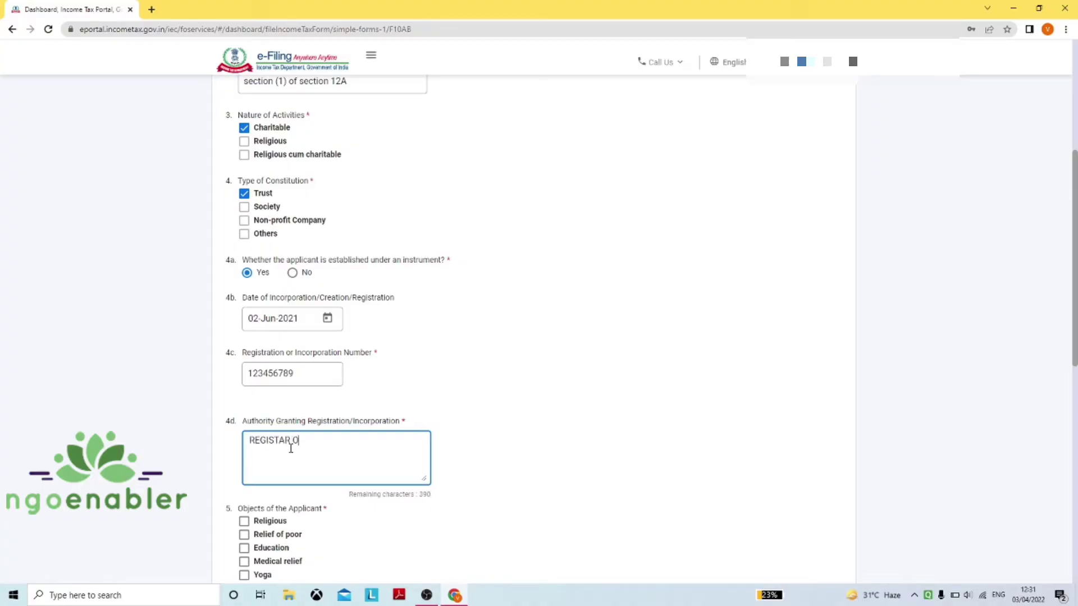
type("F ASSURANCES")
scroll(291, 448, "down", 1)
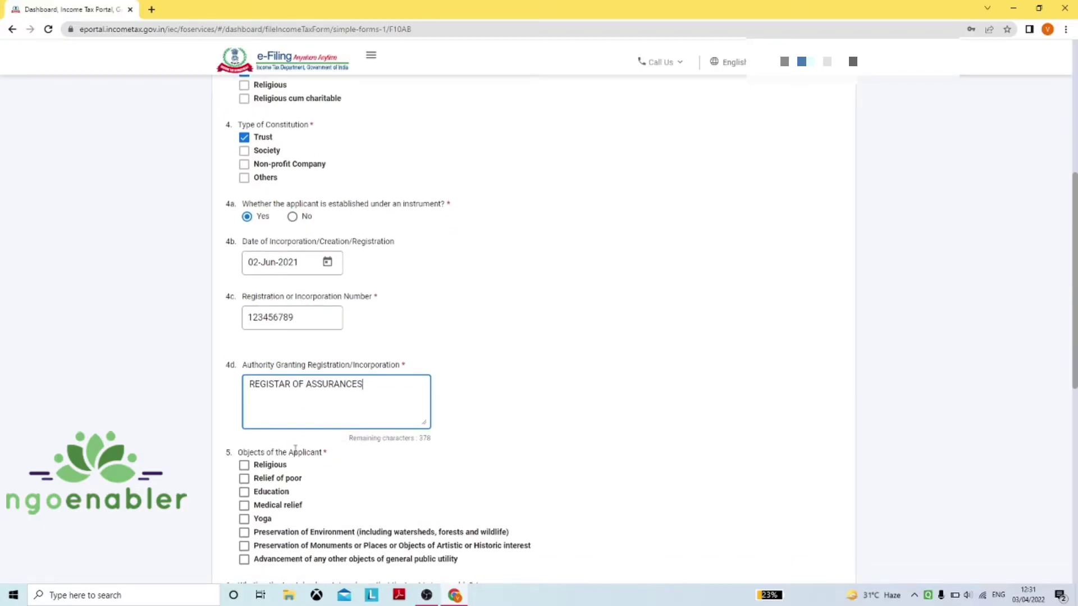
scroll(295, 449, "down", 2)
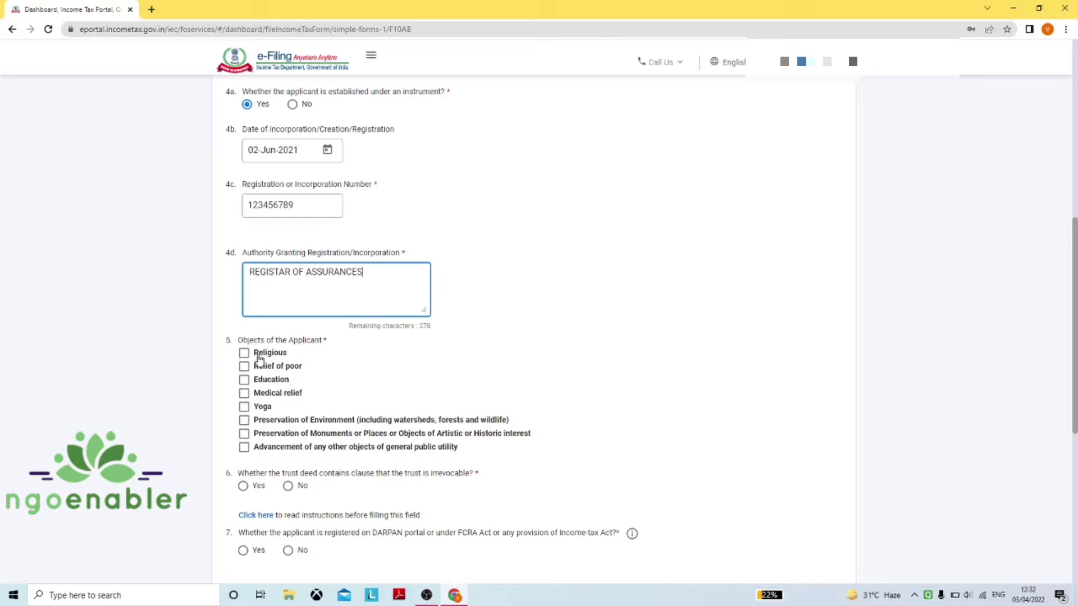
Tick Relief of poor and Education under 5. Objects of the Applicant
left_click(244, 367)
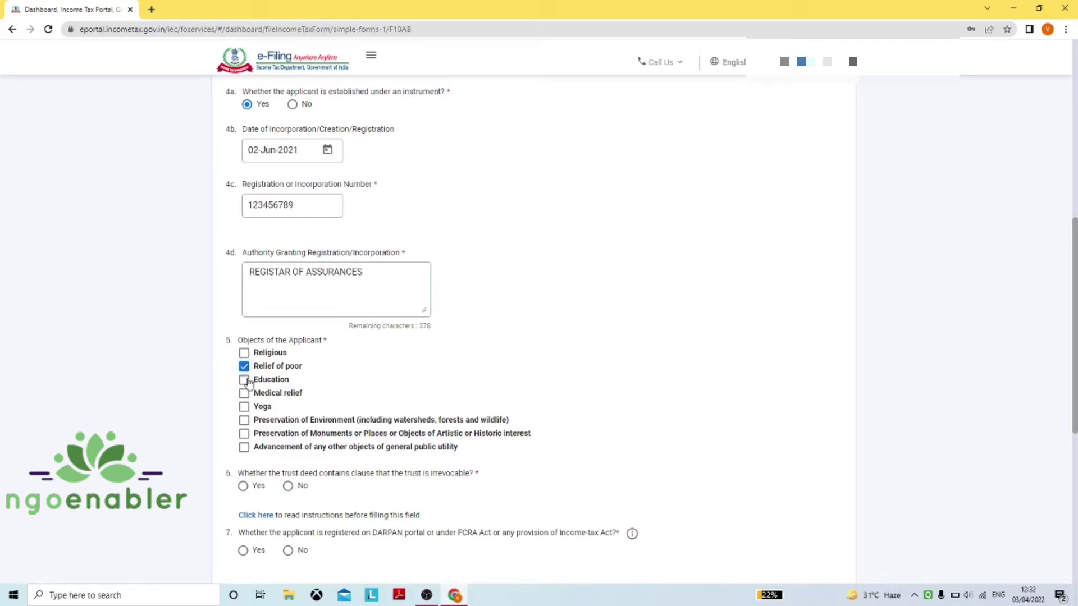
left_click(245, 380)
scroll(263, 441, "down", 1)
scroll(264, 440, "down", 1)
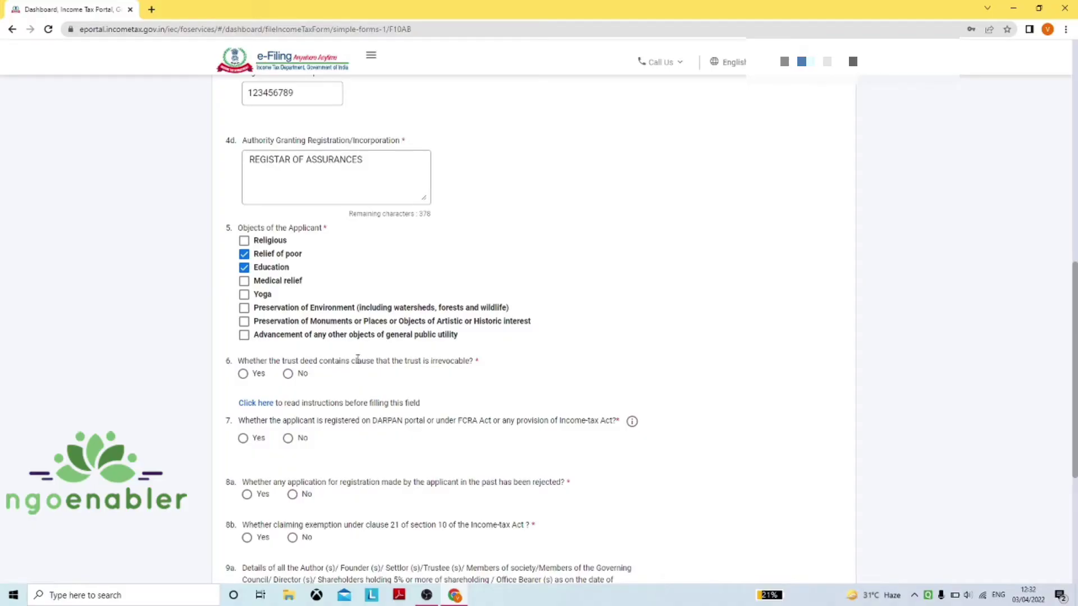
Answer Yes to question 6 (irrevocable trust deed) and question 7 (DARPAN/FCRA registration)
left_click(243, 374)
scroll(315, 381, "down", 2)
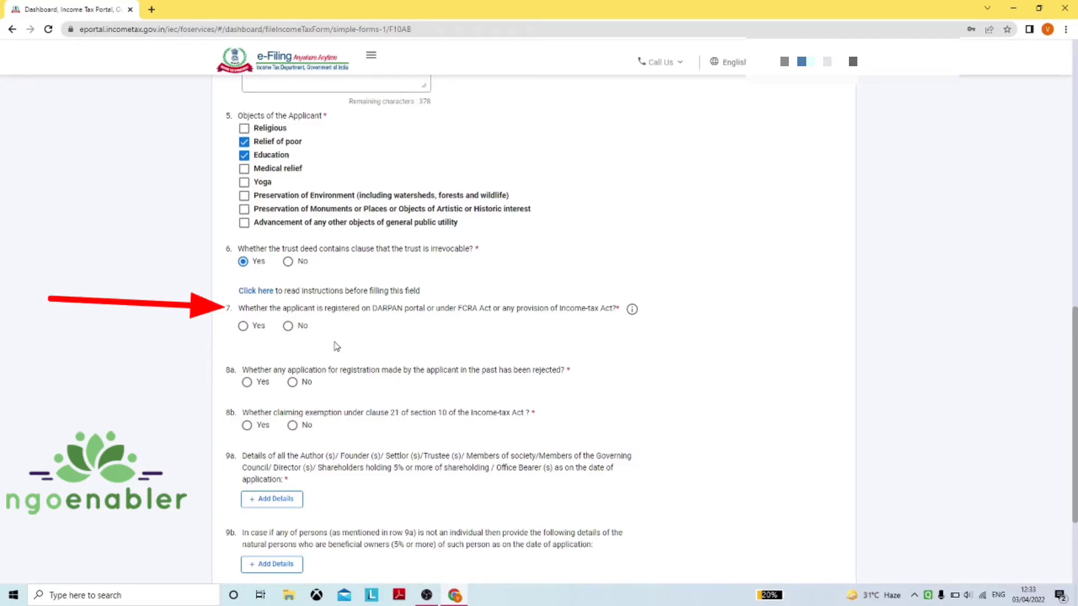
left_click(262, 291)
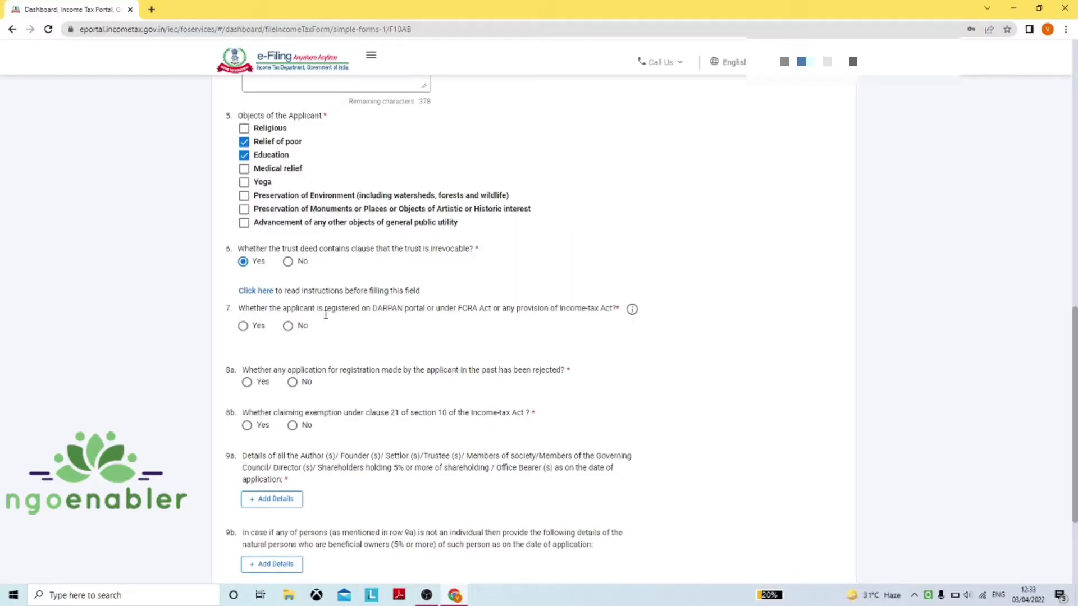
left_click(243, 326)
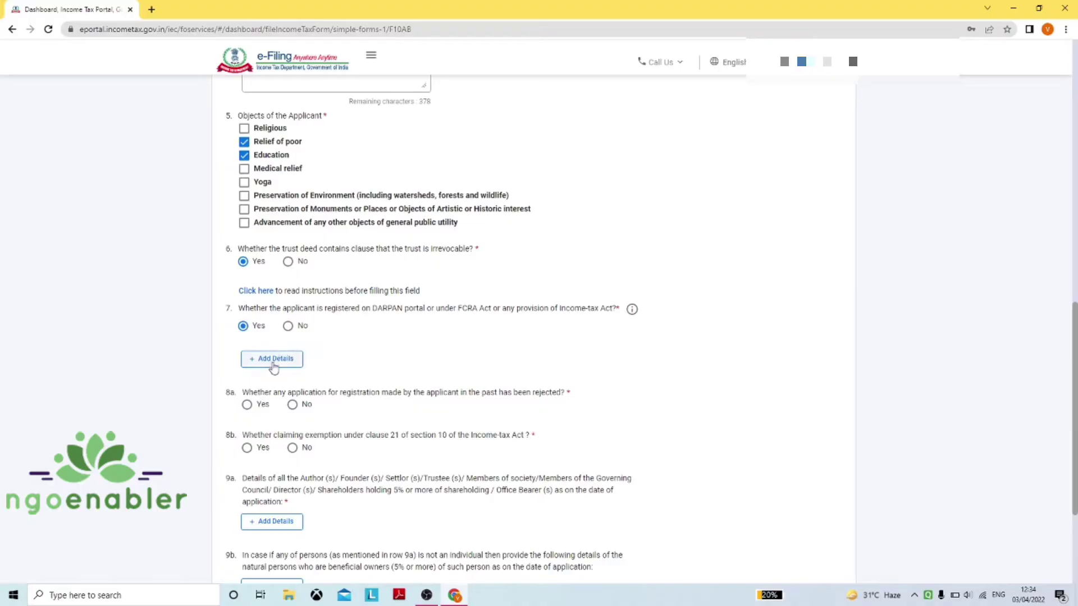
Open a blank question 7 registration entry and review the Relevant Law/Portal choices without picking one
left_click(271, 361)
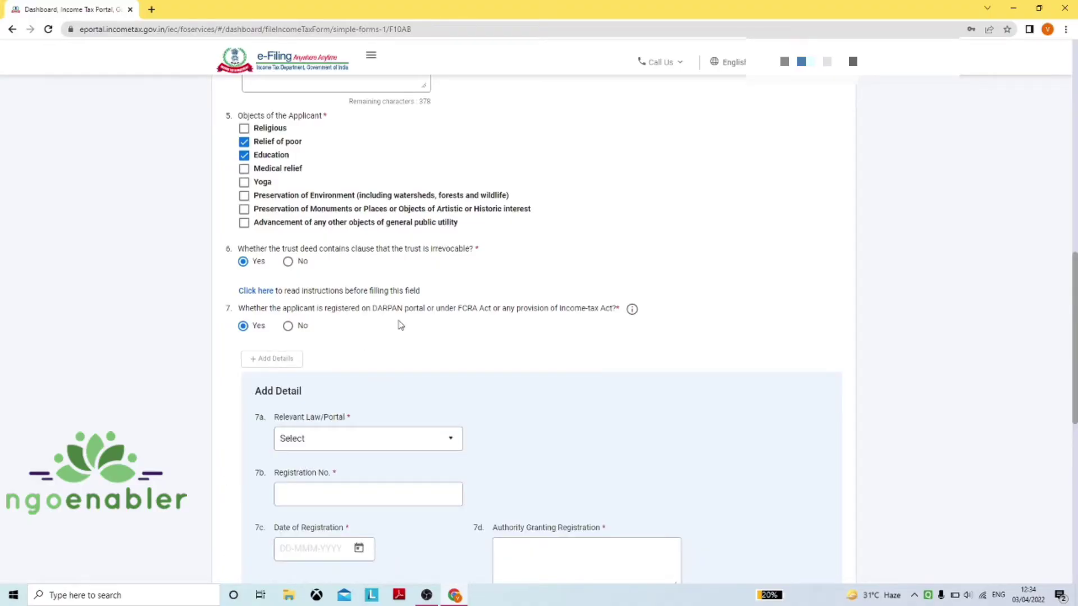
scroll(438, 388, "down", 2)
left_click(435, 379)
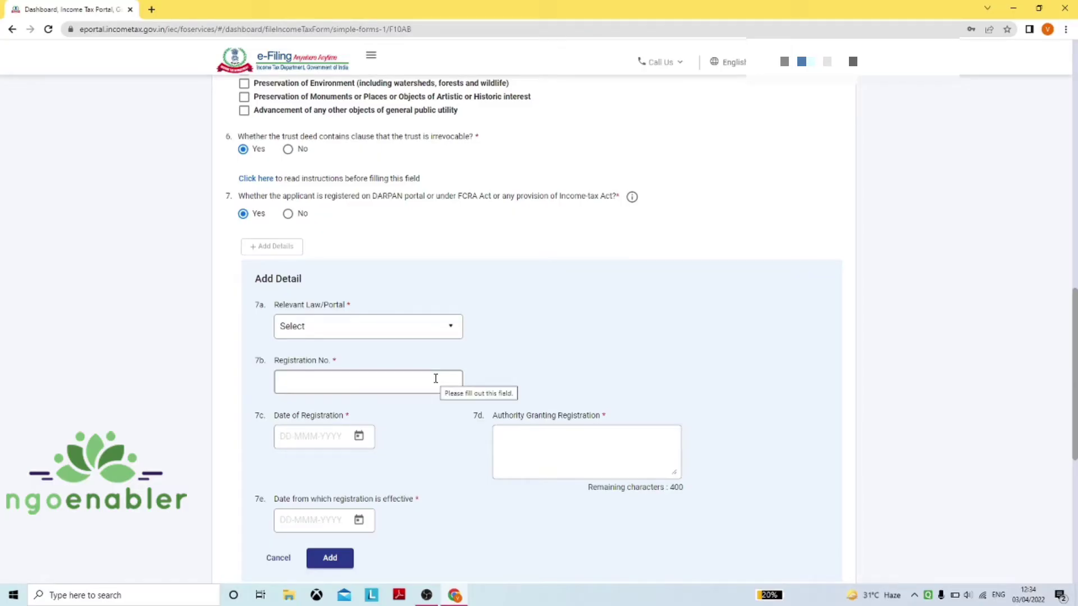
left_click(439, 339)
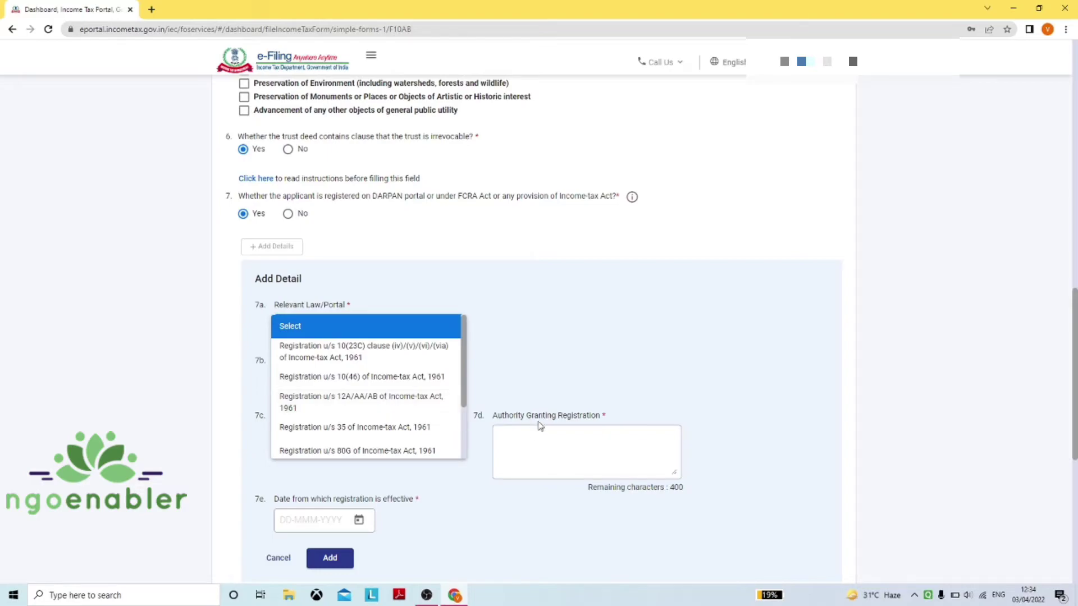
left_click(511, 375)
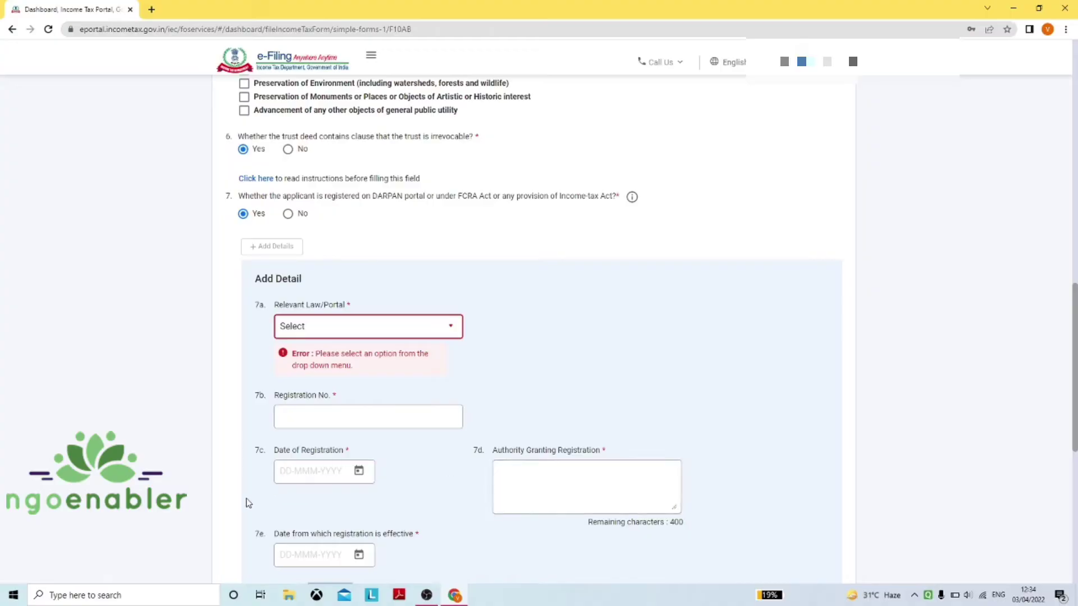
scroll(262, 502, "down", 1)
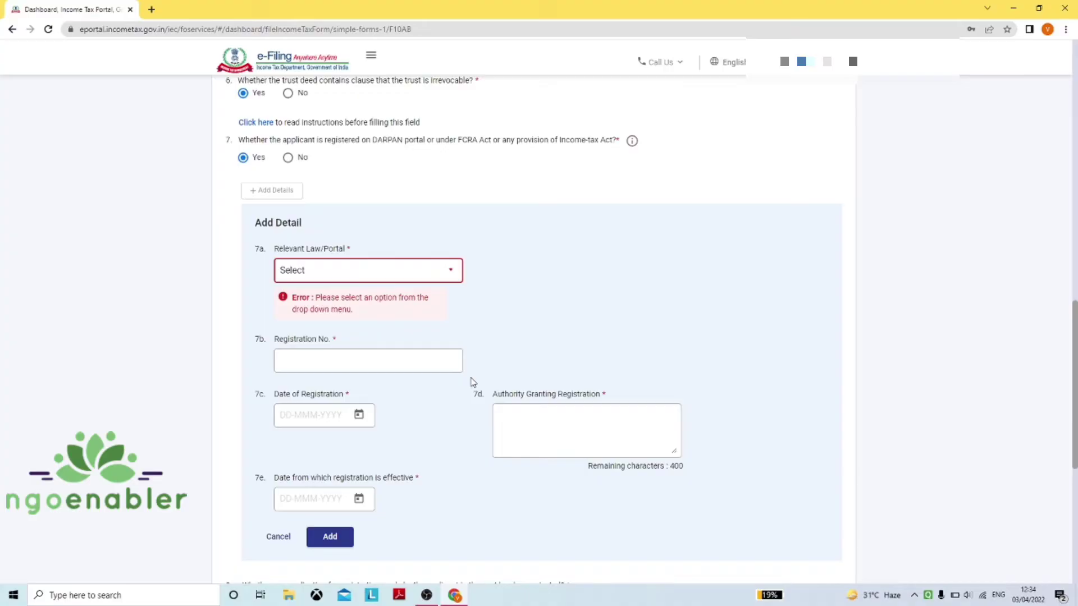
scroll(473, 381, "up", 8)
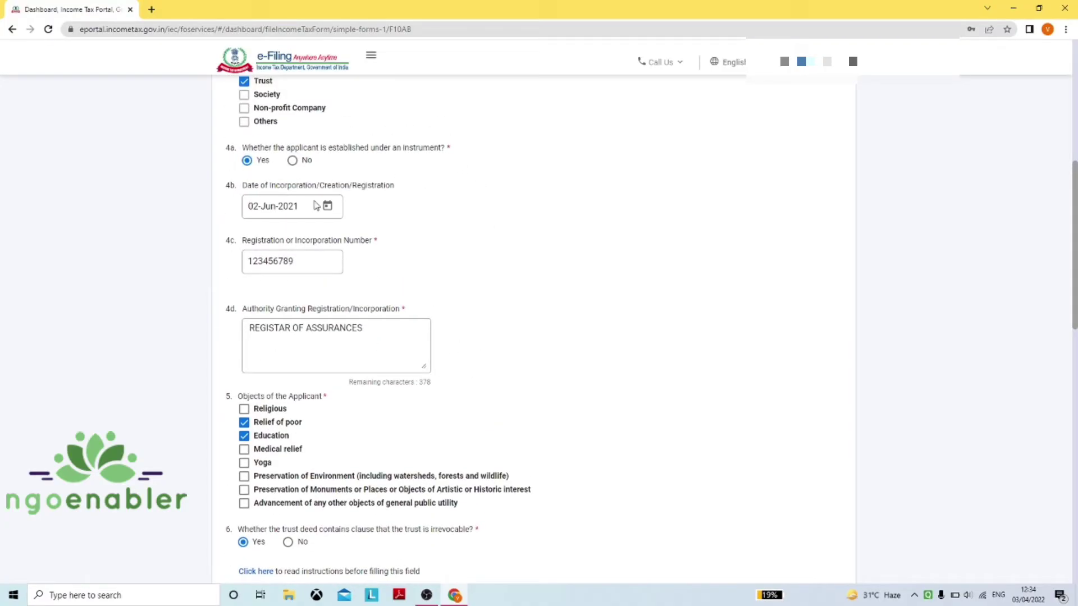
scroll(375, 310, "down", 2)
scroll(375, 310, "down", 6)
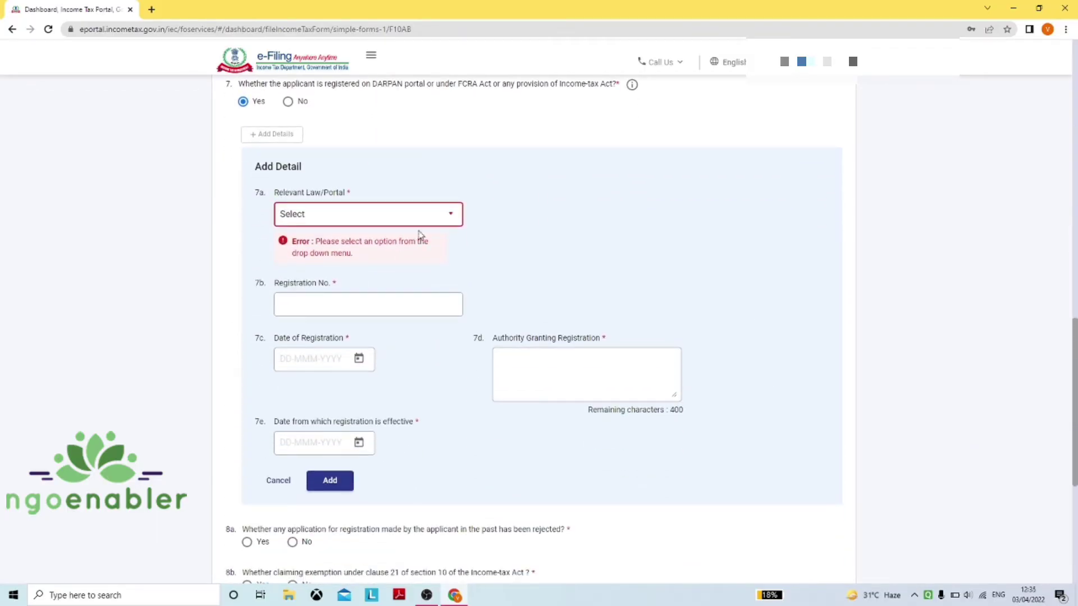
Choose FCRA, 2010 as the relevant law and enter the registration number
left_click(404, 214)
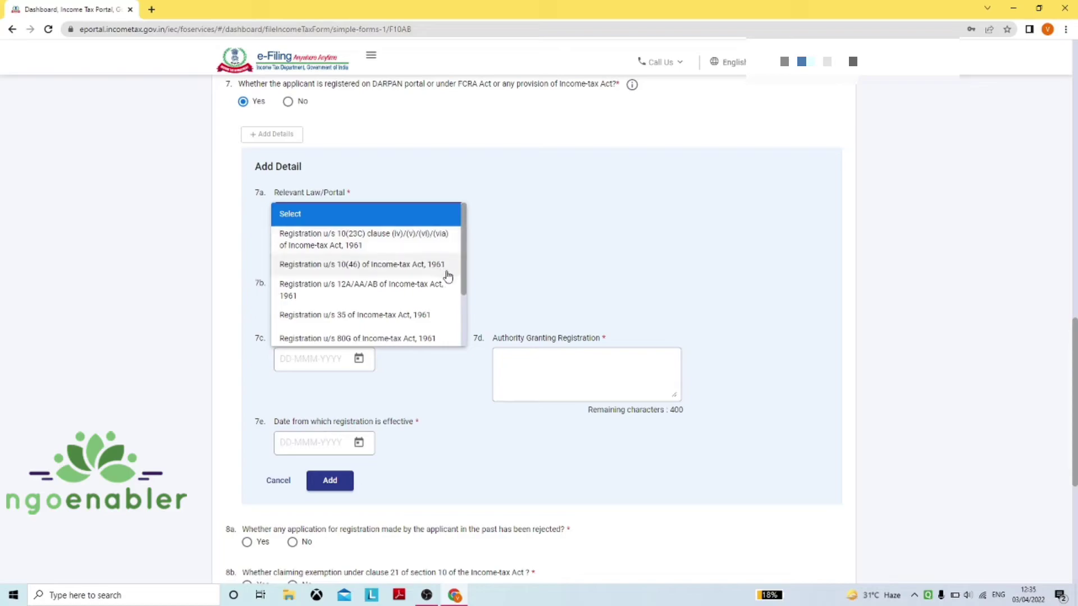
scroll(459, 291, "down", 1)
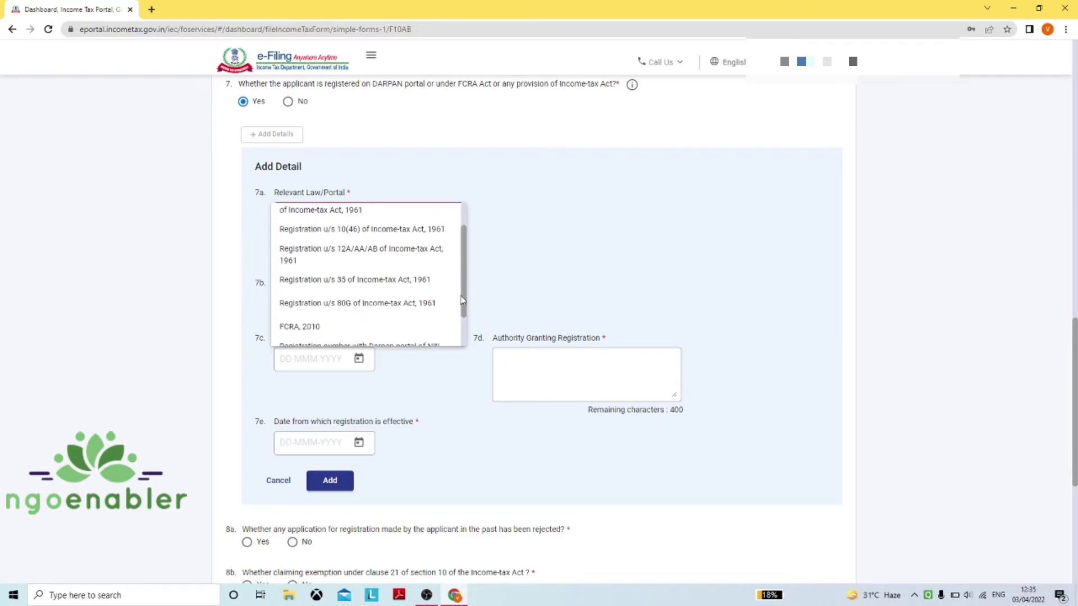
left_click(385, 332)
left_click(337, 264)
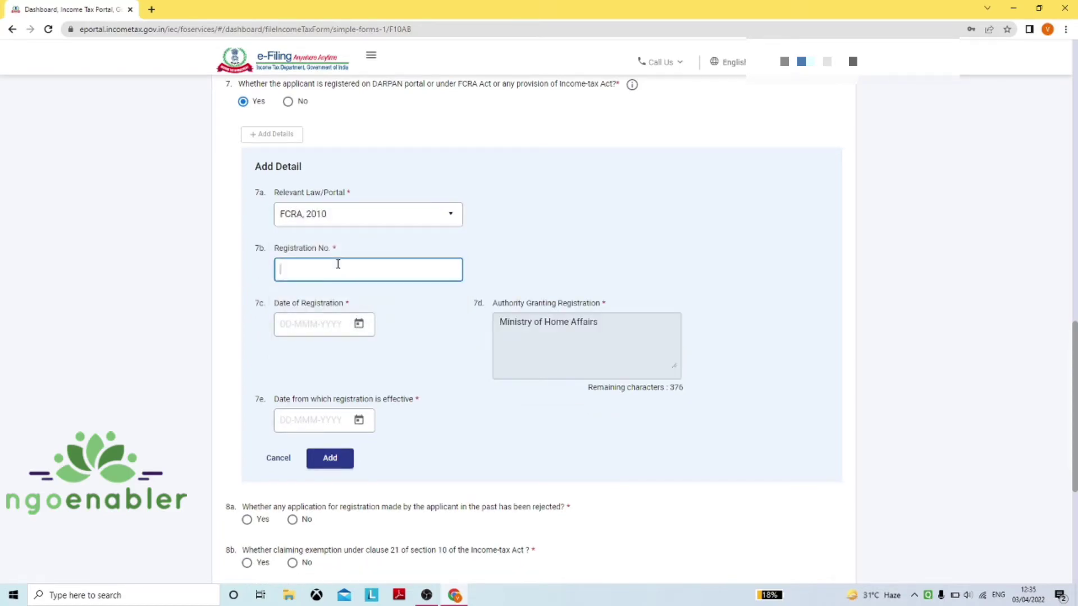
Set the registration date to 06-Jan-2016
left_click(322, 324)
left_click(329, 360)
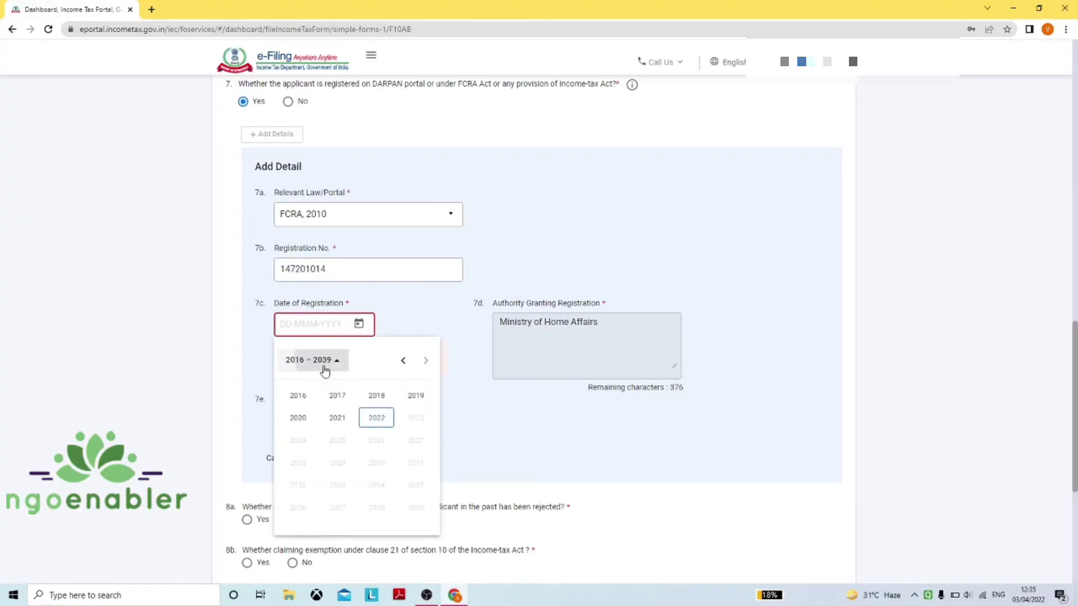
left_click(308, 402)
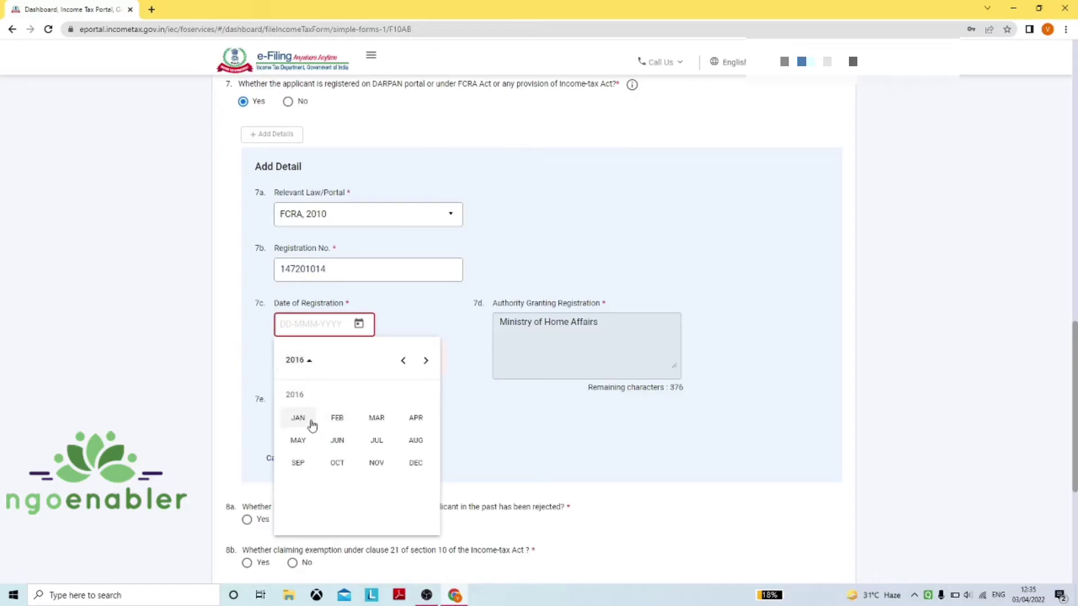
left_click(309, 422)
left_click(334, 432)
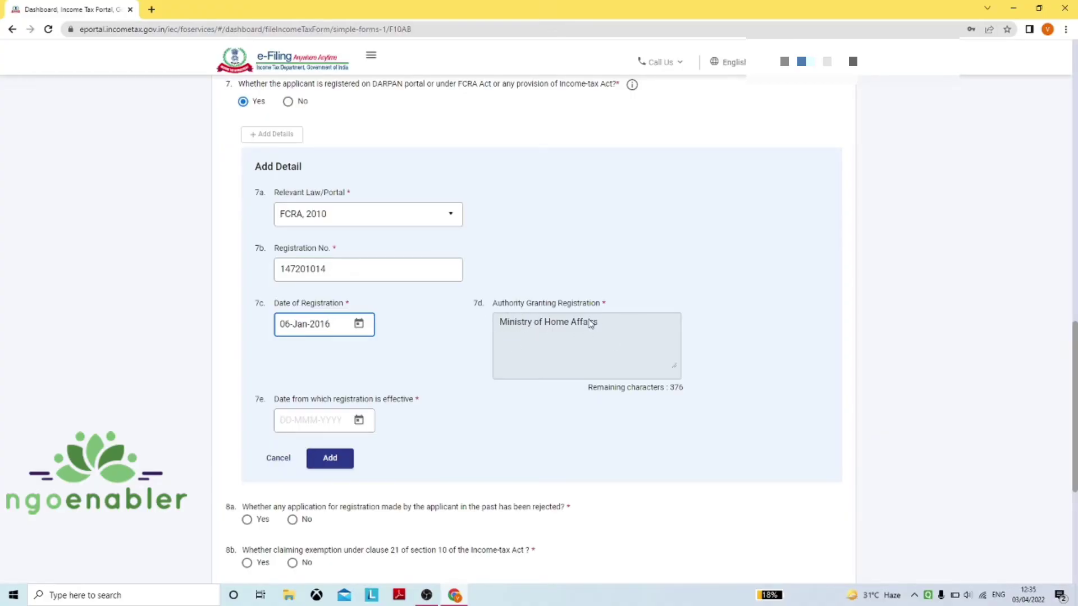
Set the effective-from date, first to 06-Jun-2016, then corrected to 06-Jan-2016
left_click(309, 420)
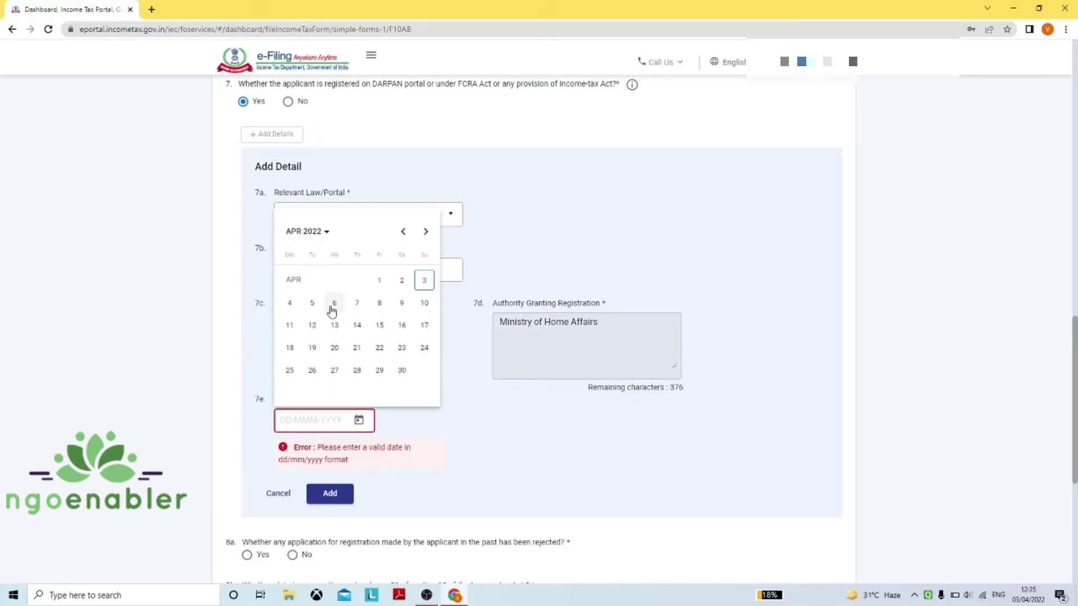
left_click(313, 242)
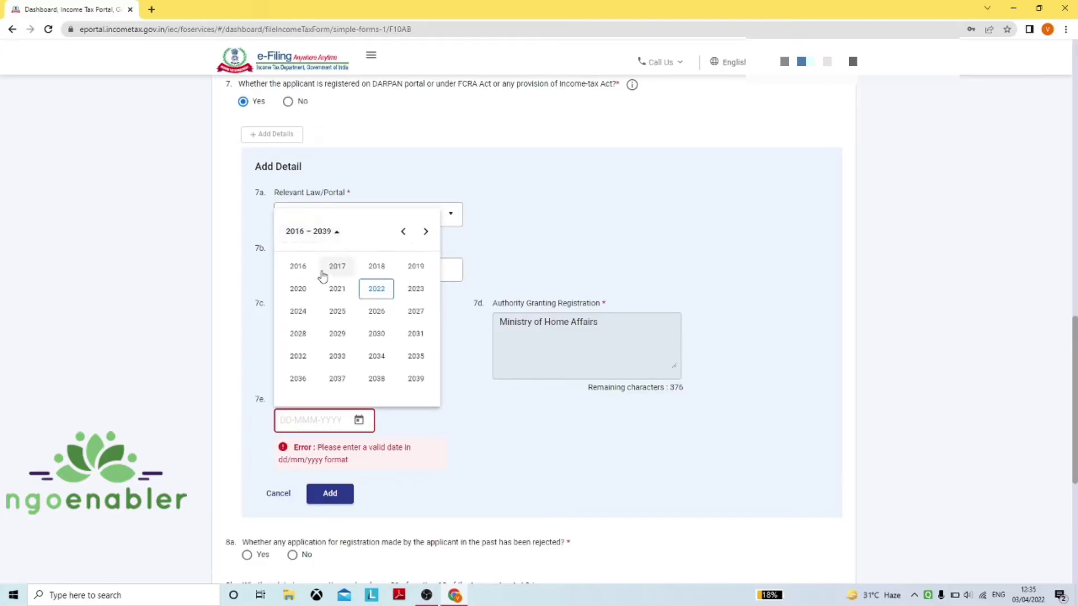
left_click(311, 267)
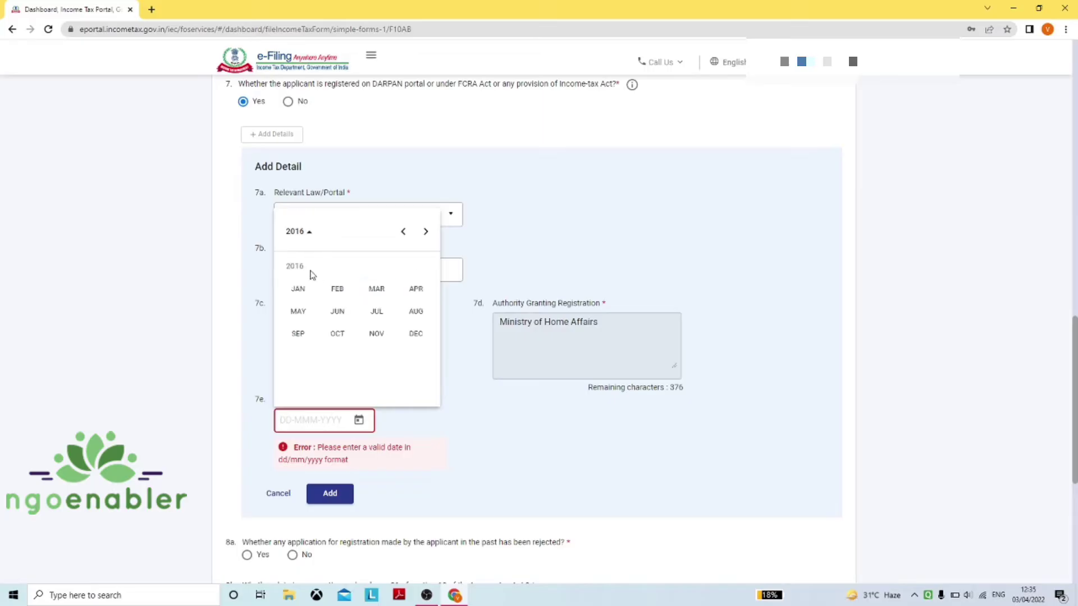
left_click(336, 315)
left_click(290, 326)
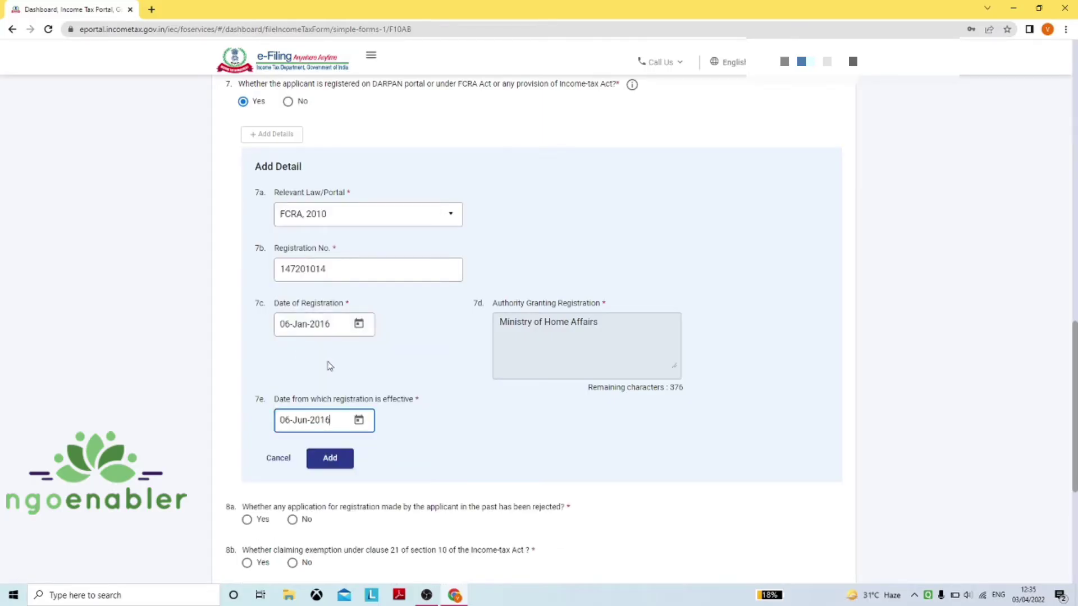
left_click(331, 422)
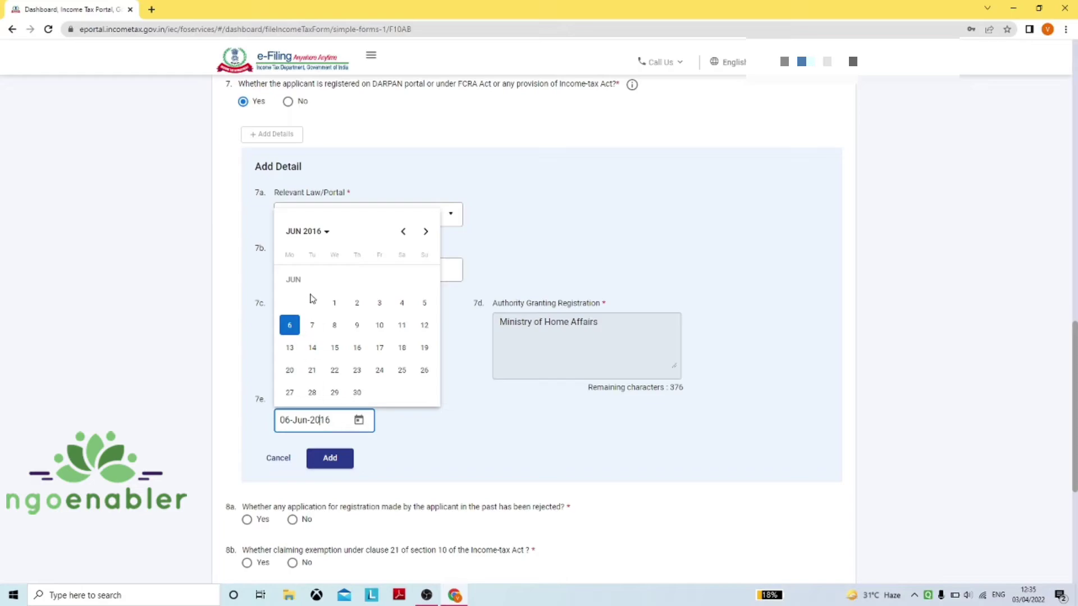
left_click(309, 238)
left_click(301, 269)
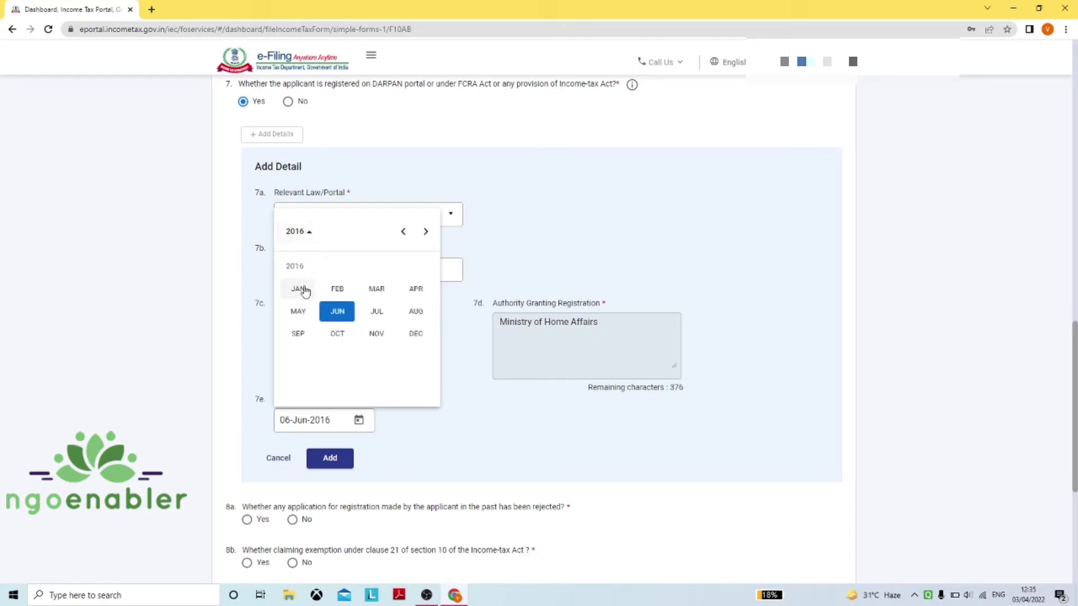
left_click(299, 288)
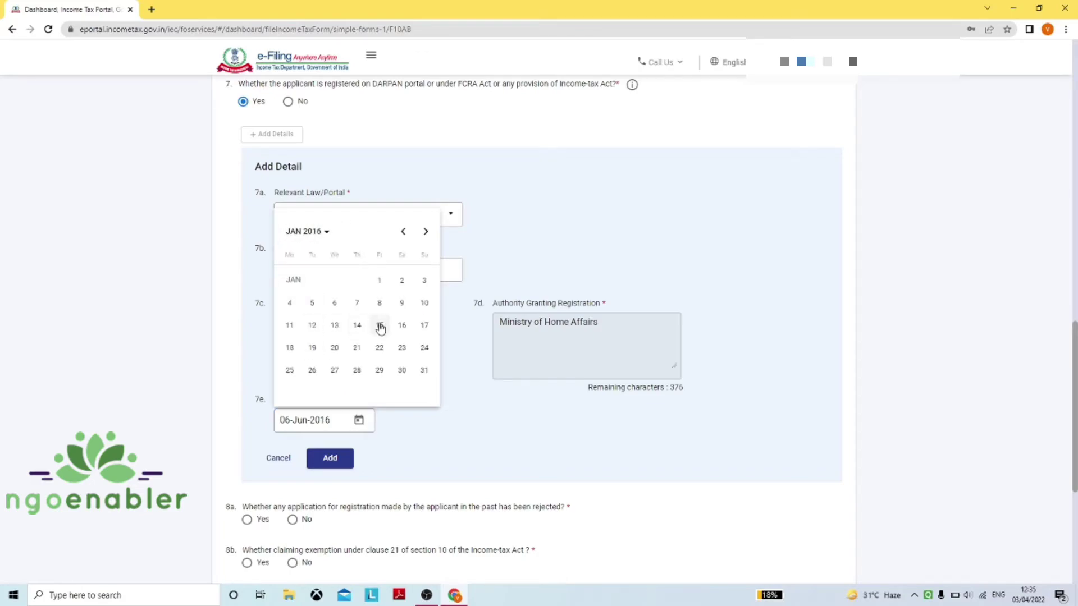
left_click(332, 303)
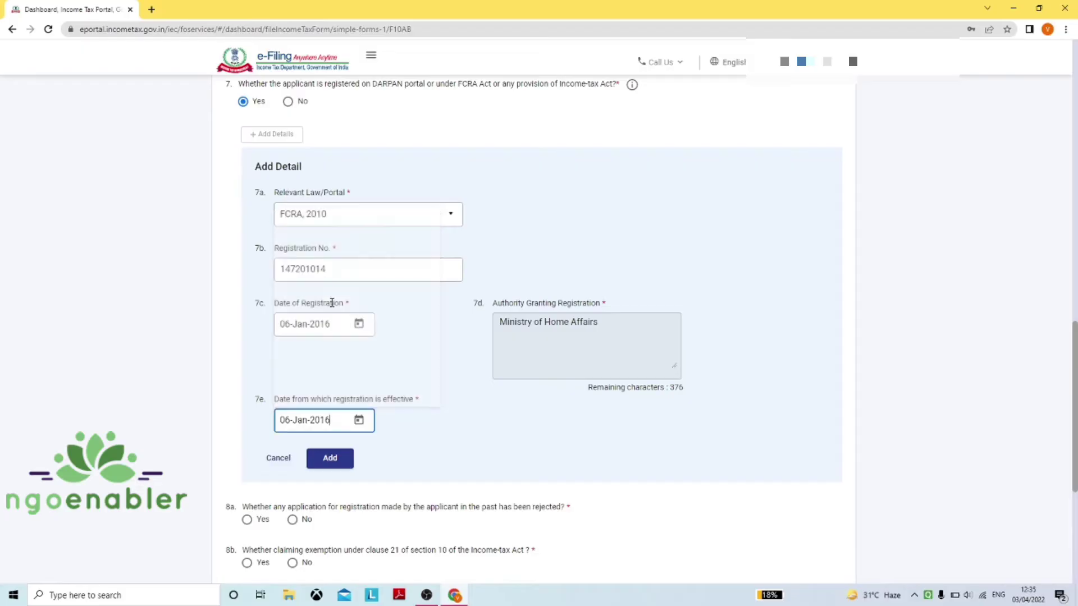
Add the FCRA registration as a table row and answer No to questions 8a and 8b
left_click(331, 459)
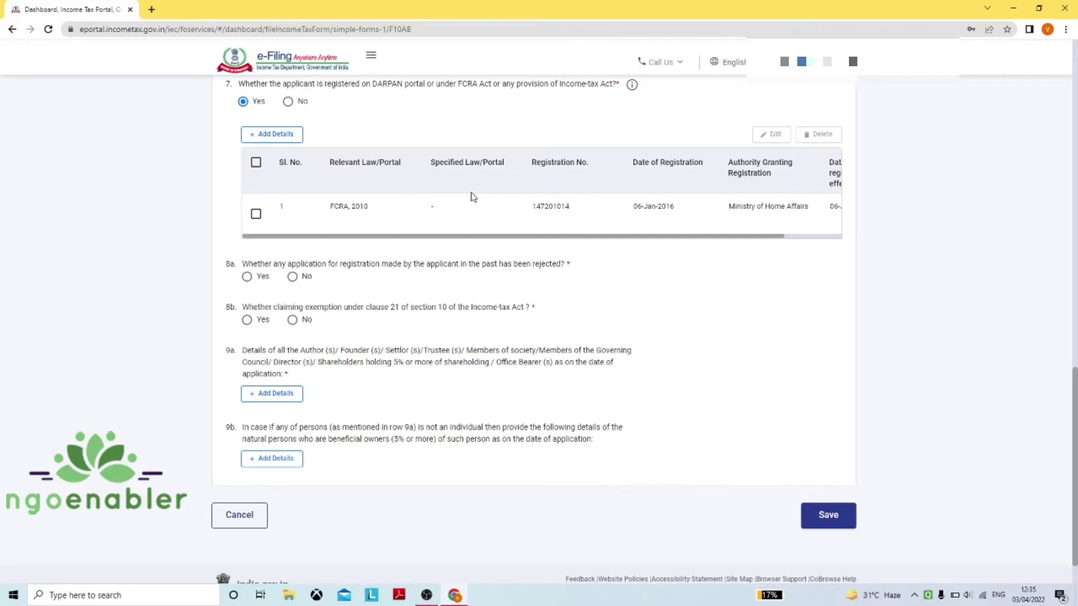
scroll(473, 196, "down", 1)
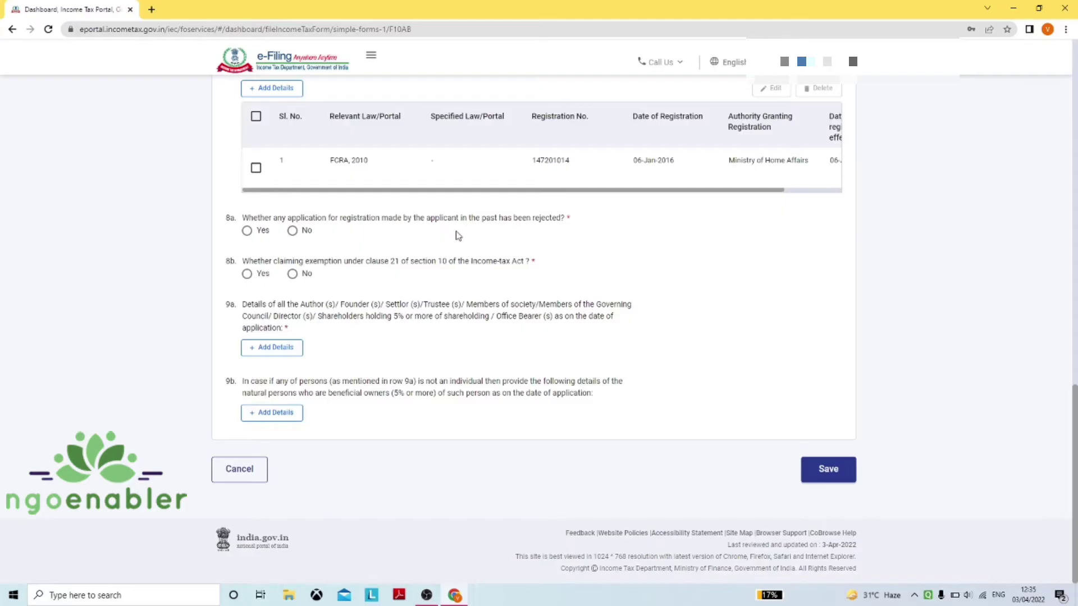
left_click(292, 231)
left_click(293, 275)
Start a new key-person detail entry under question 9a
scroll(408, 272, "up", 1)
scroll(407, 271, "down", 1)
left_click_drag(554, 317, 290, 327)
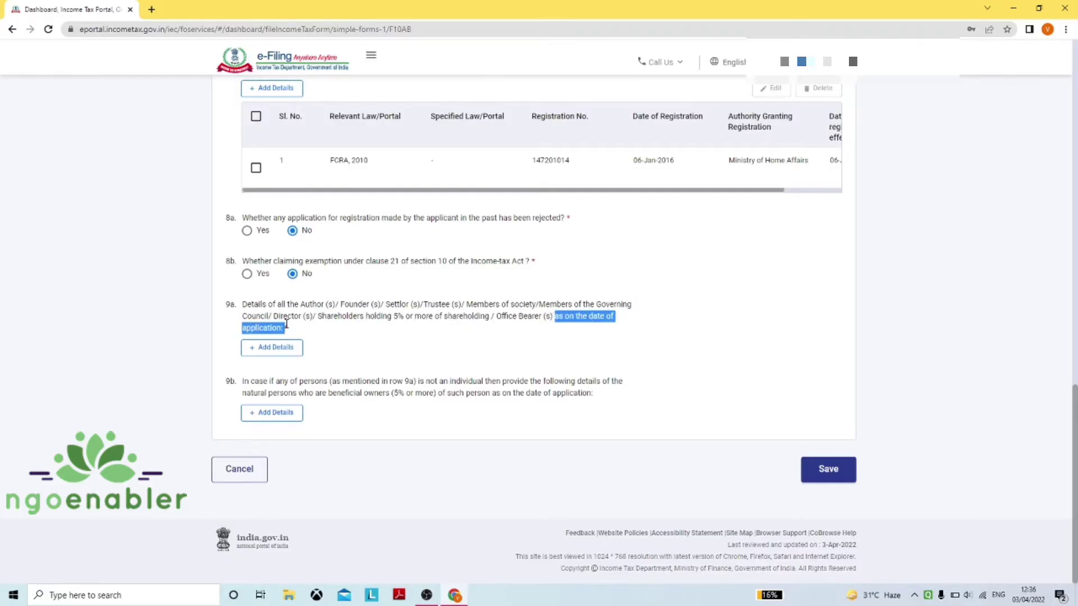
left_click(390, 335)
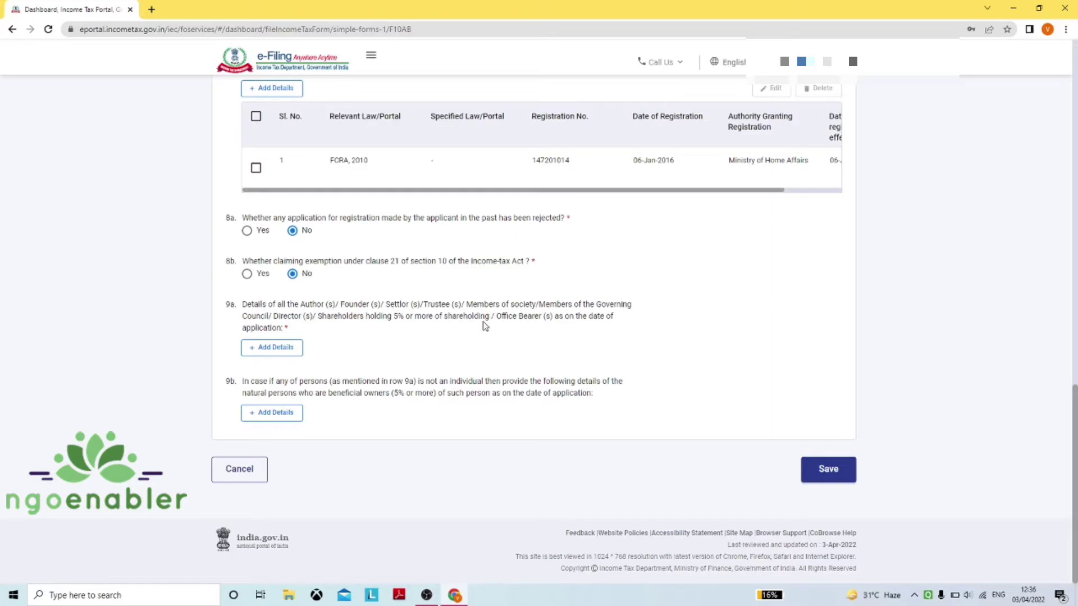
left_click(284, 350)
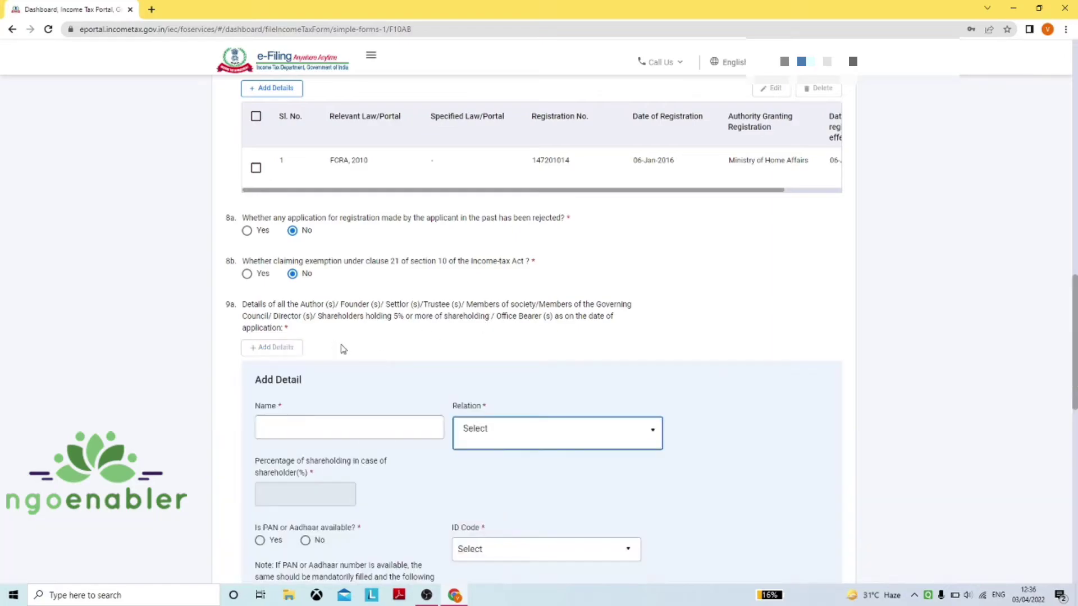
Choose 01-Permanent Account Number as the ID code and enter the person's PAN
scroll(452, 344, "down", 4)
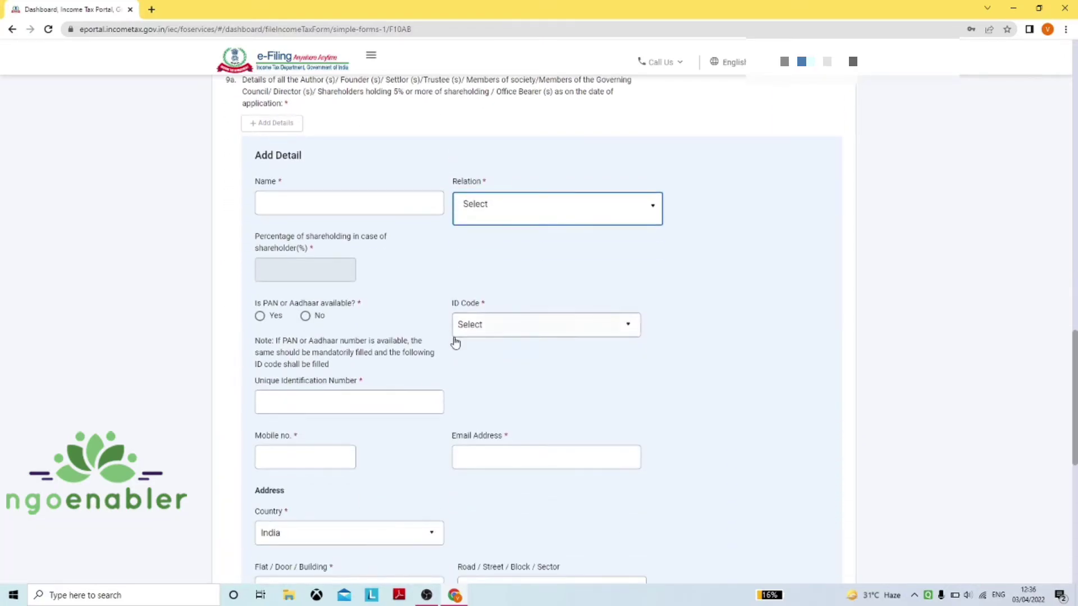
scroll(455, 343, "up", 1)
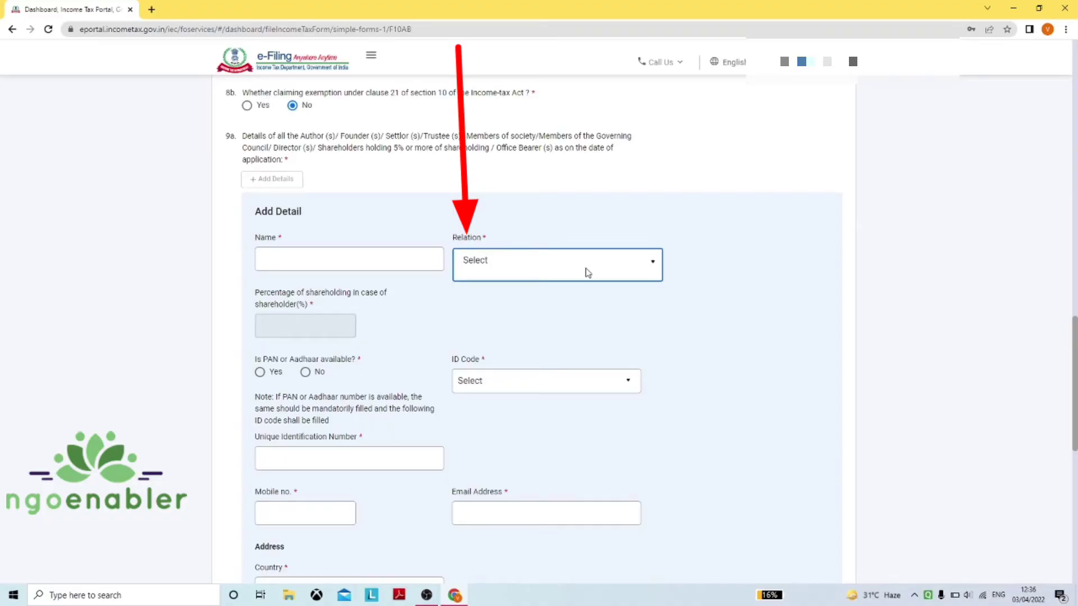
left_click(653, 264)
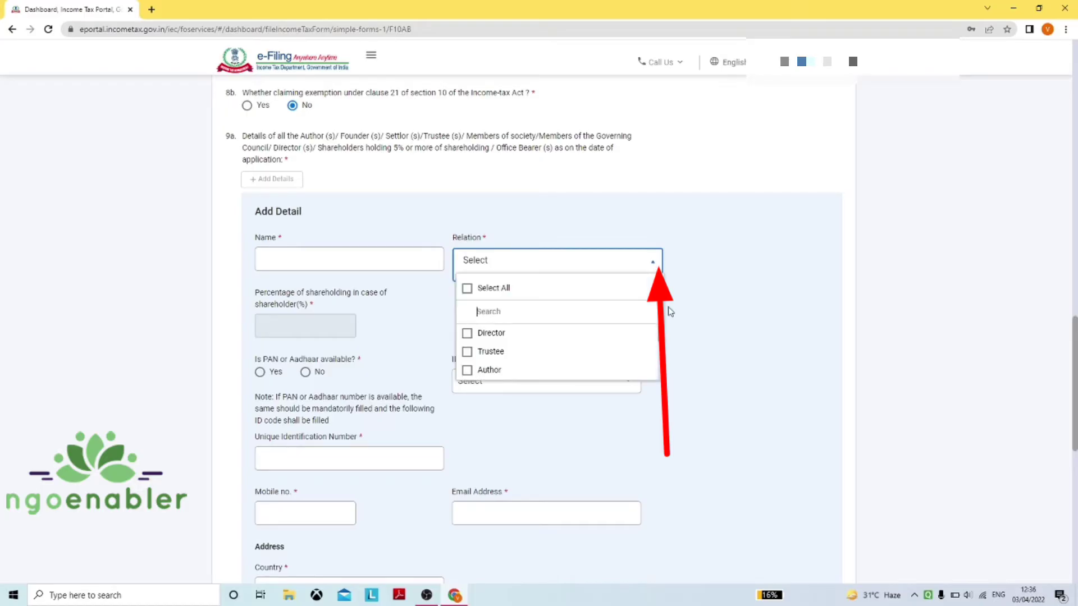
left_click_drag(659, 333, 663, 379)
left_click(725, 344)
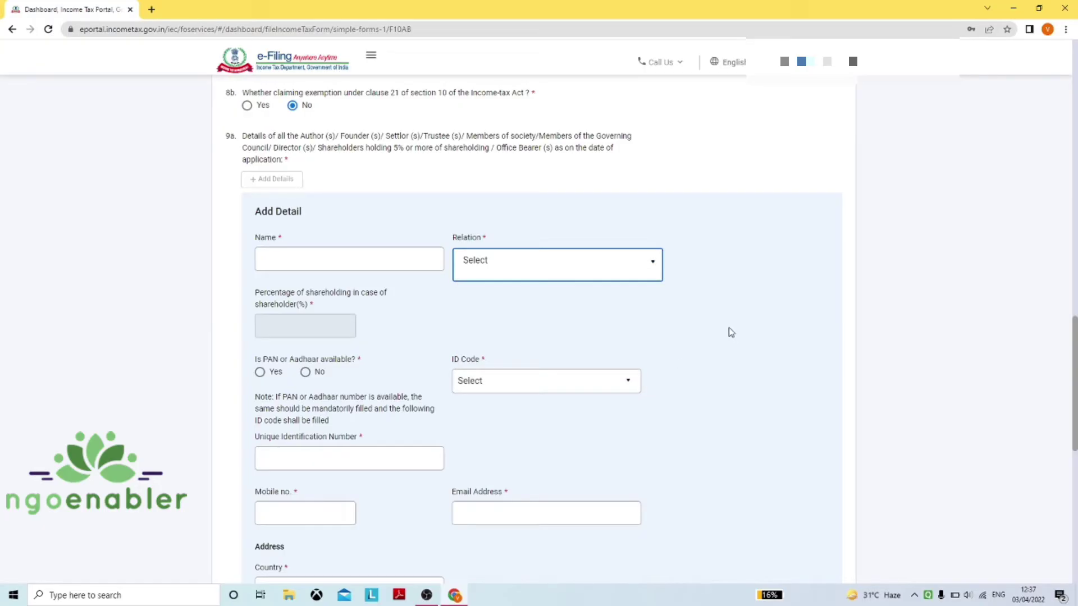
left_click(542, 387)
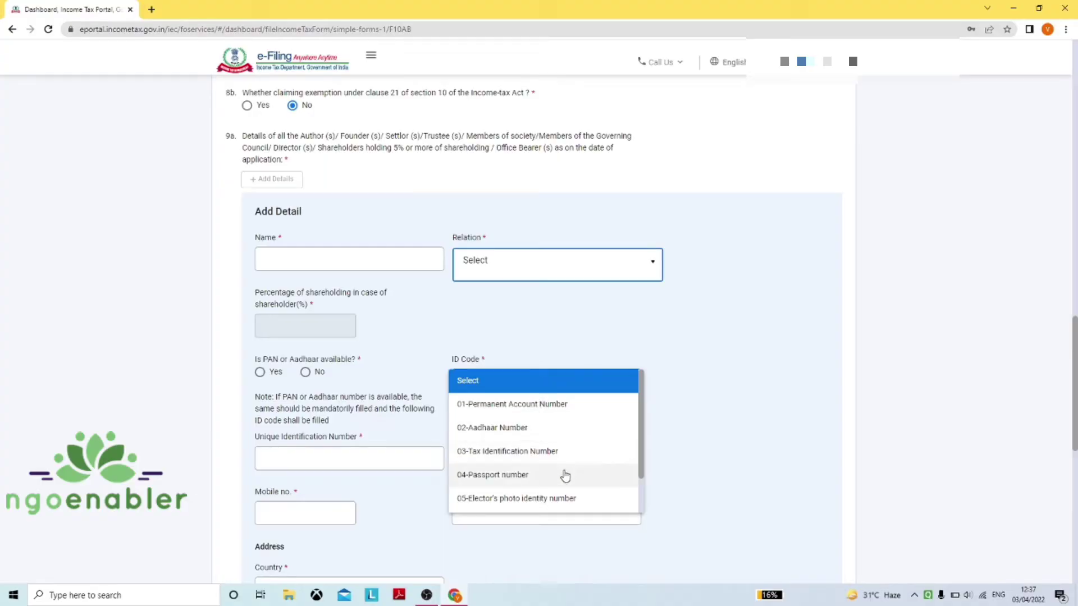
scroll(637, 465, "down", 2)
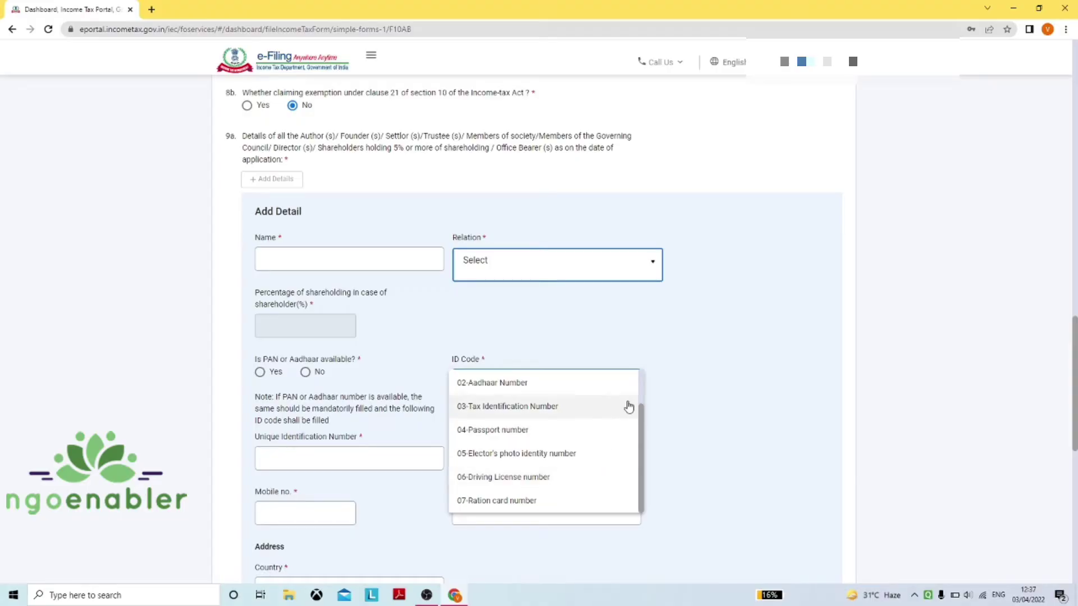
left_click(745, 387)
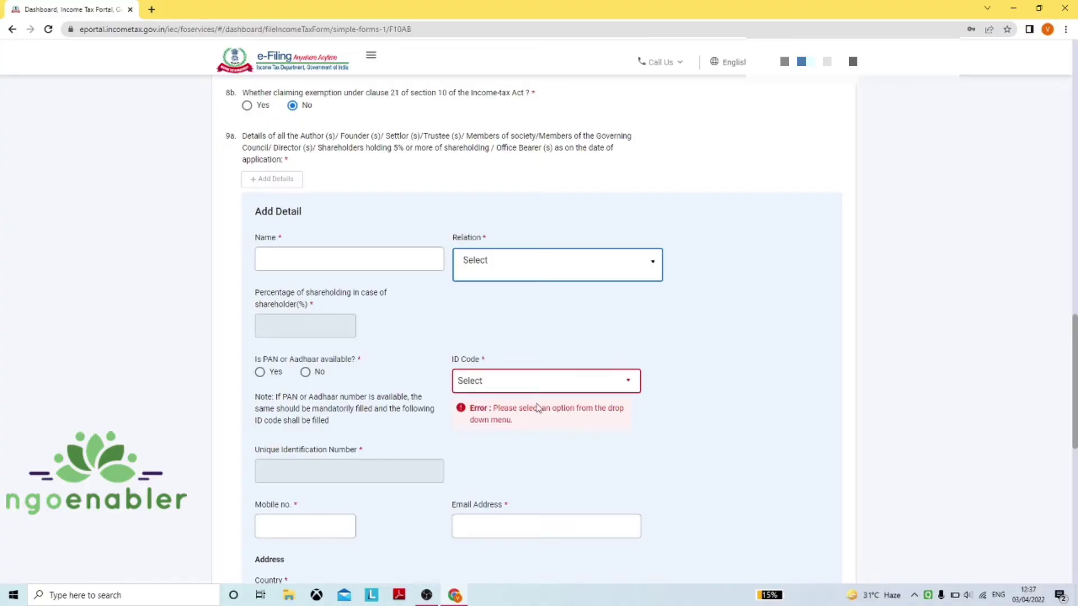
left_click(621, 381)
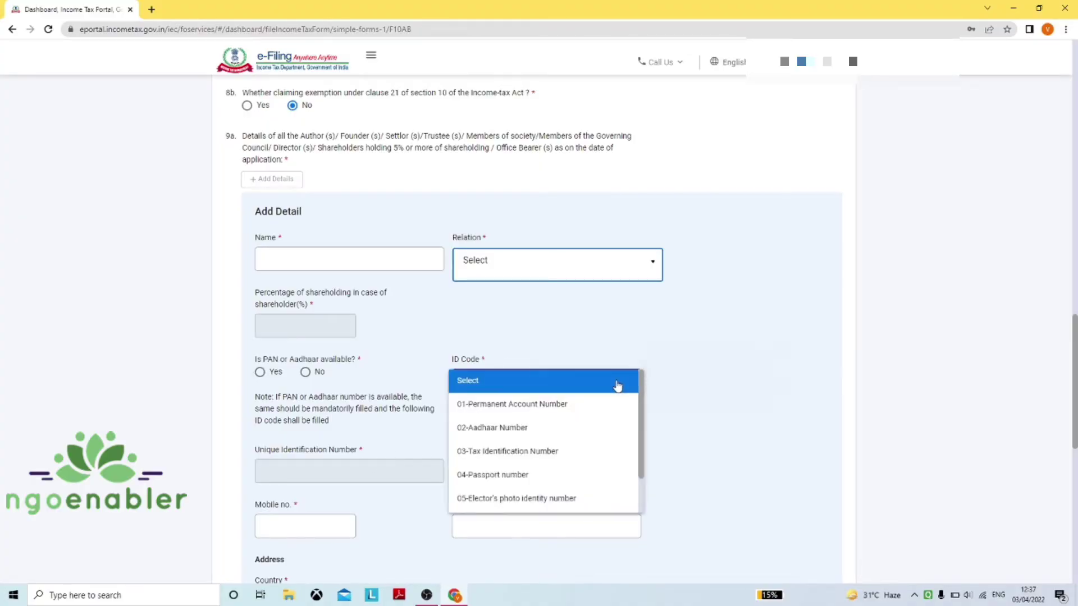
left_click(524, 414)
left_click(316, 458)
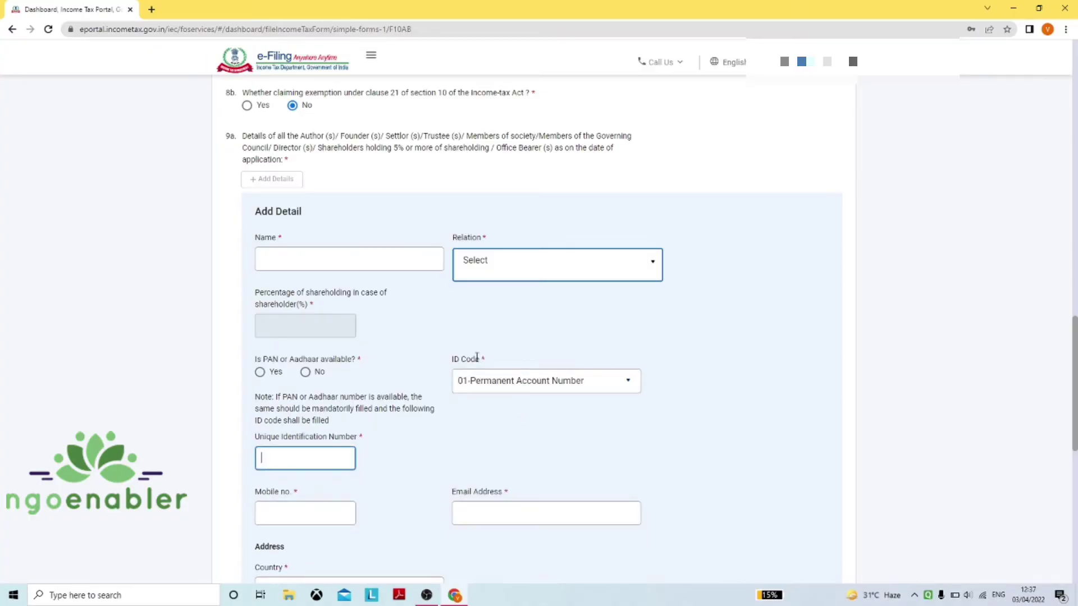
type("[masked]")
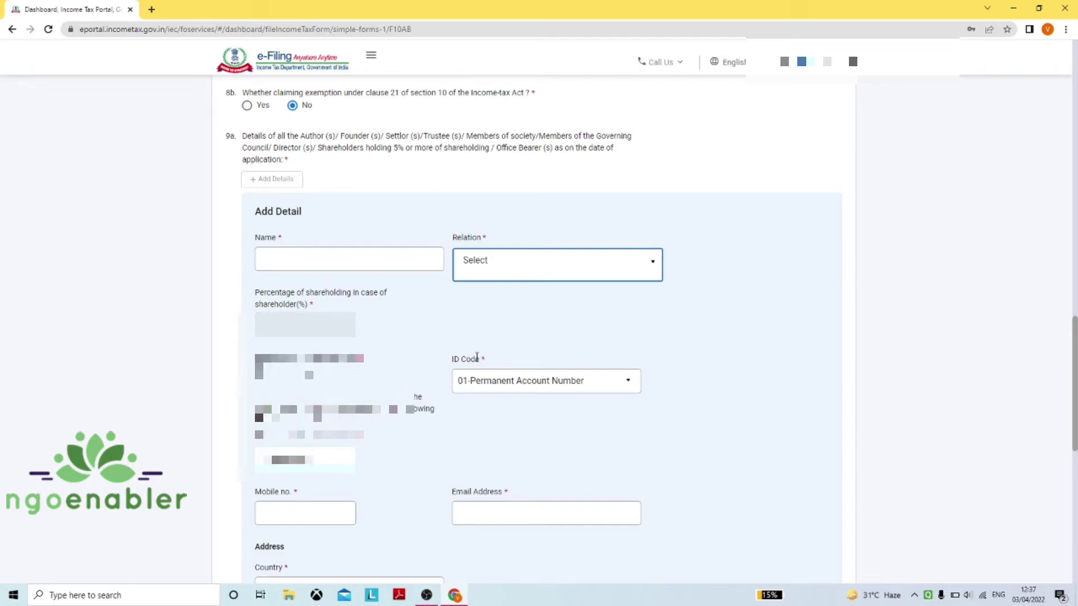
Enter the person's full name and set their relation to Trustee
left_click(380, 255)
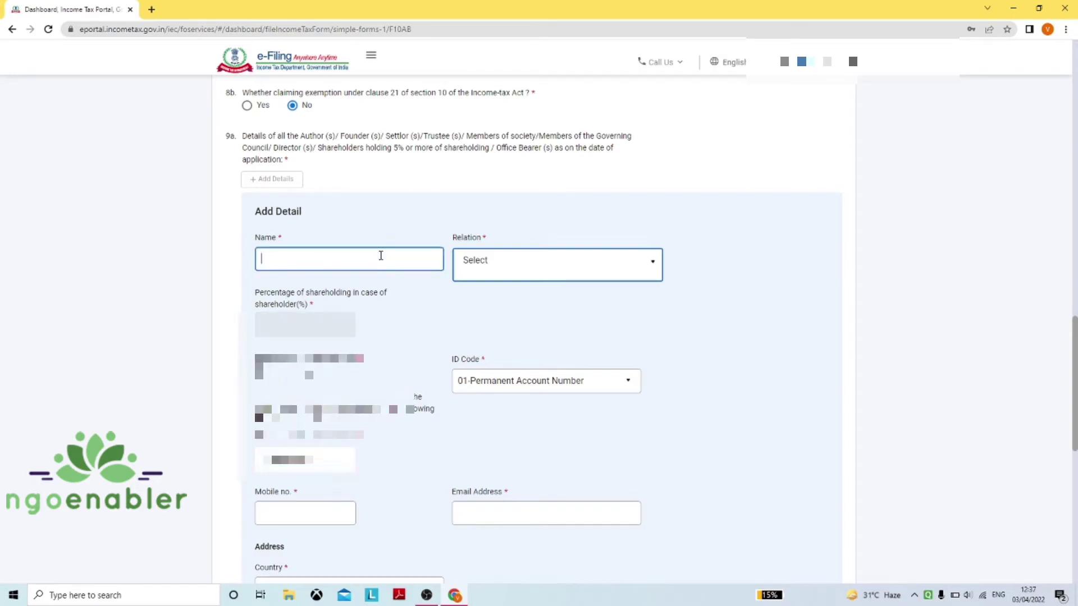
left_click(517, 267)
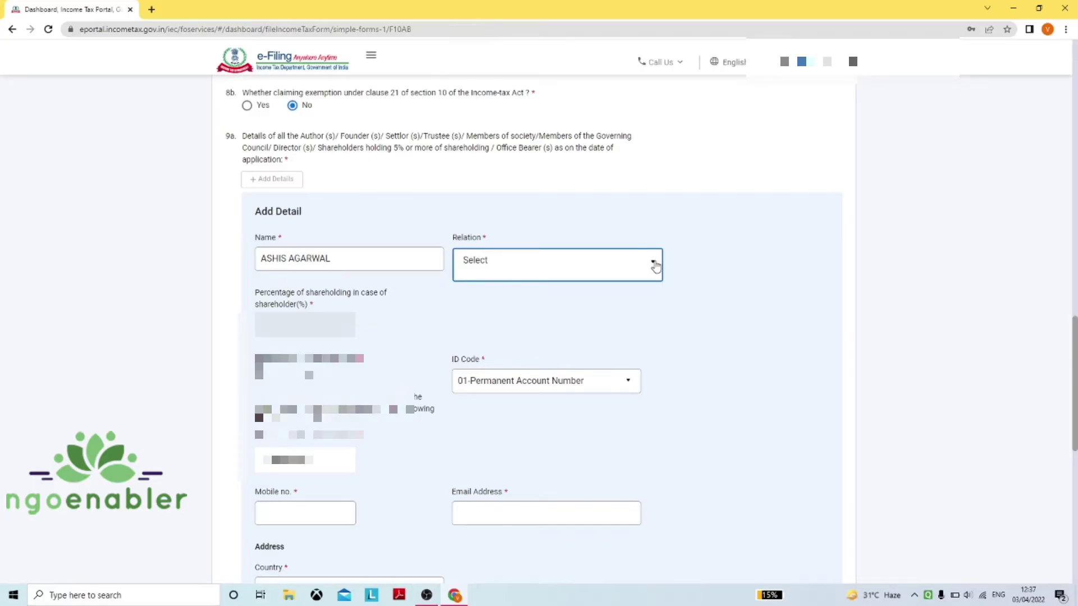
left_click(655, 266)
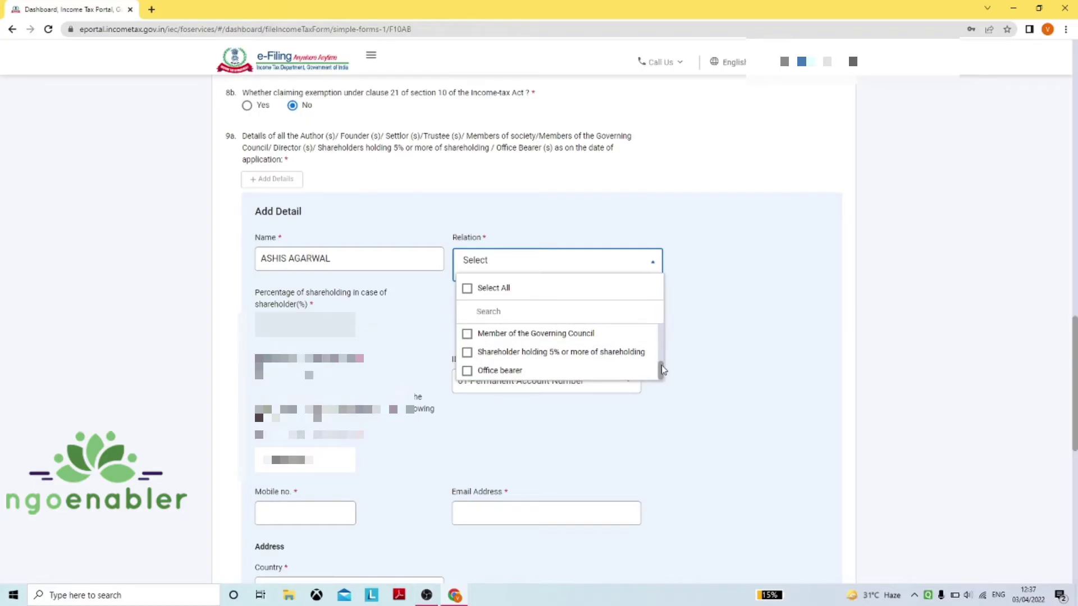
left_click_drag(662, 369, 665, 341)
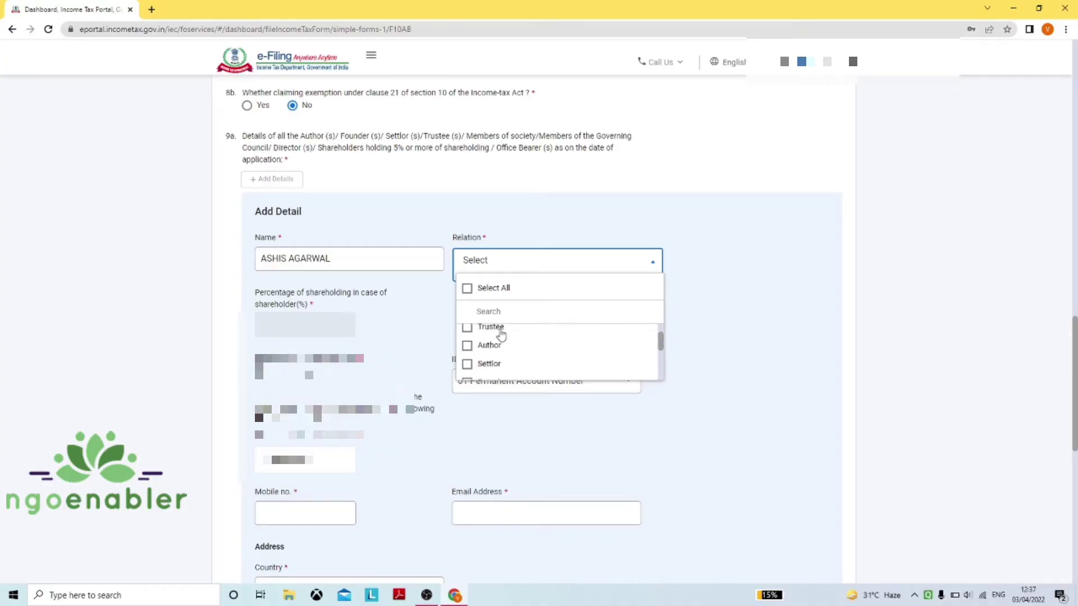
left_click(467, 329)
left_click(467, 329)
left_click(468, 330)
left_click(746, 337)
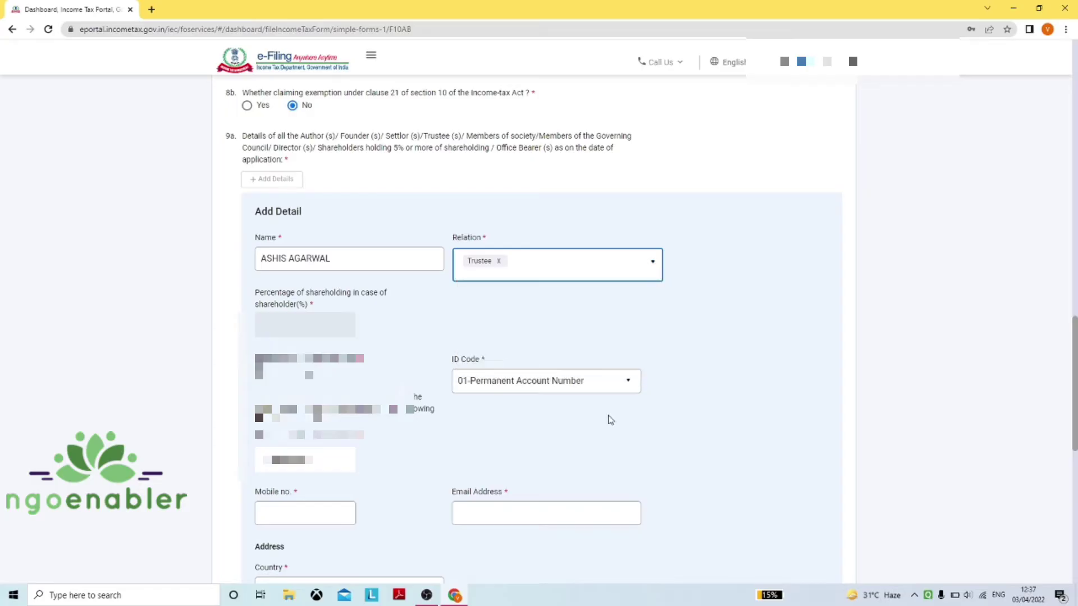
Fill in the trustee's mobile number and e-mail address
left_click(311, 512)
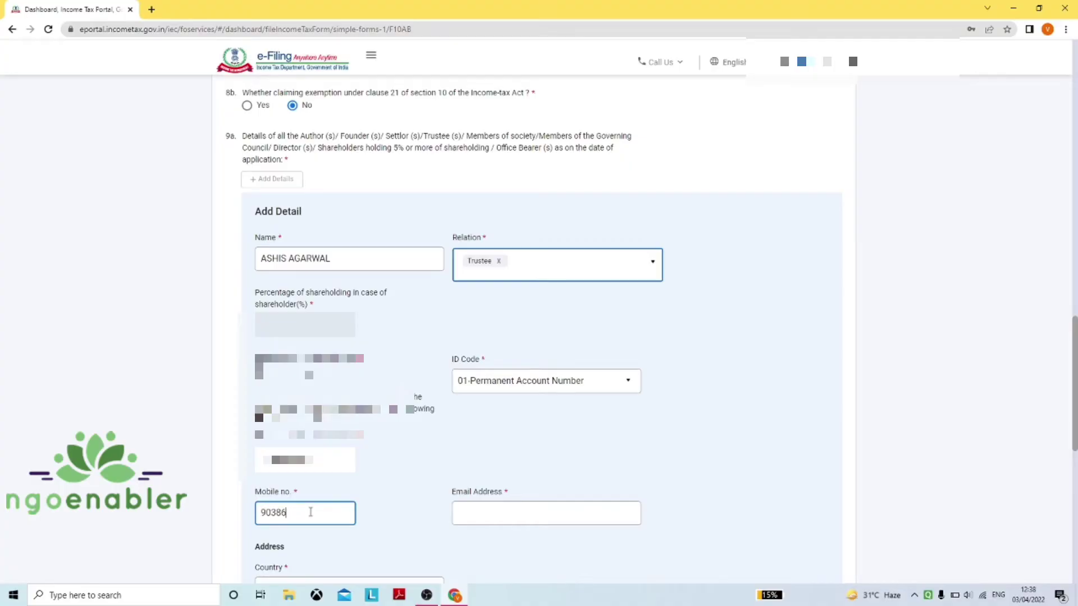
left_click(490, 509)
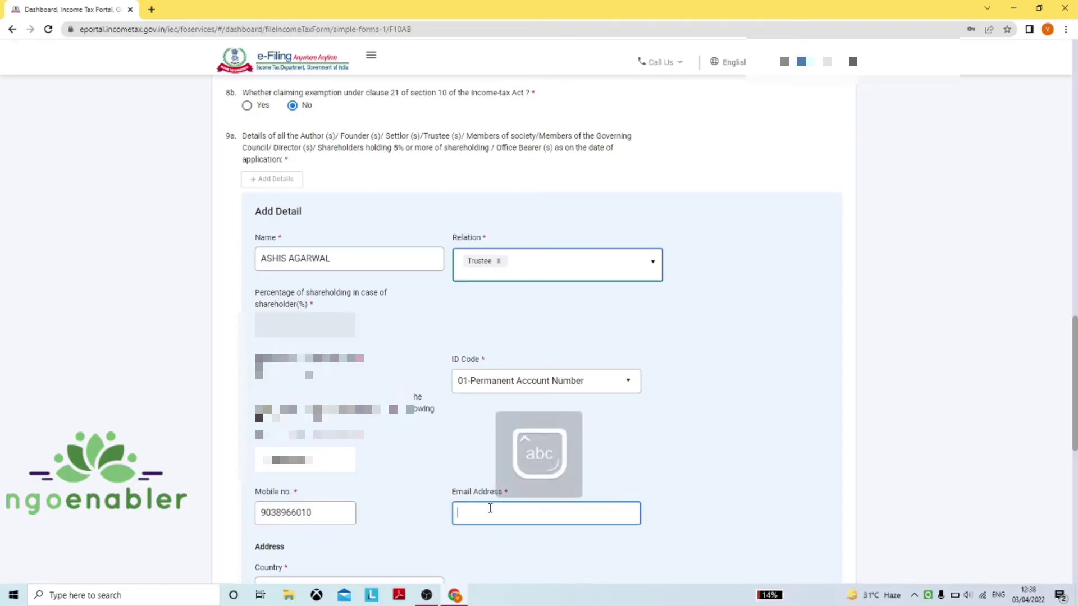
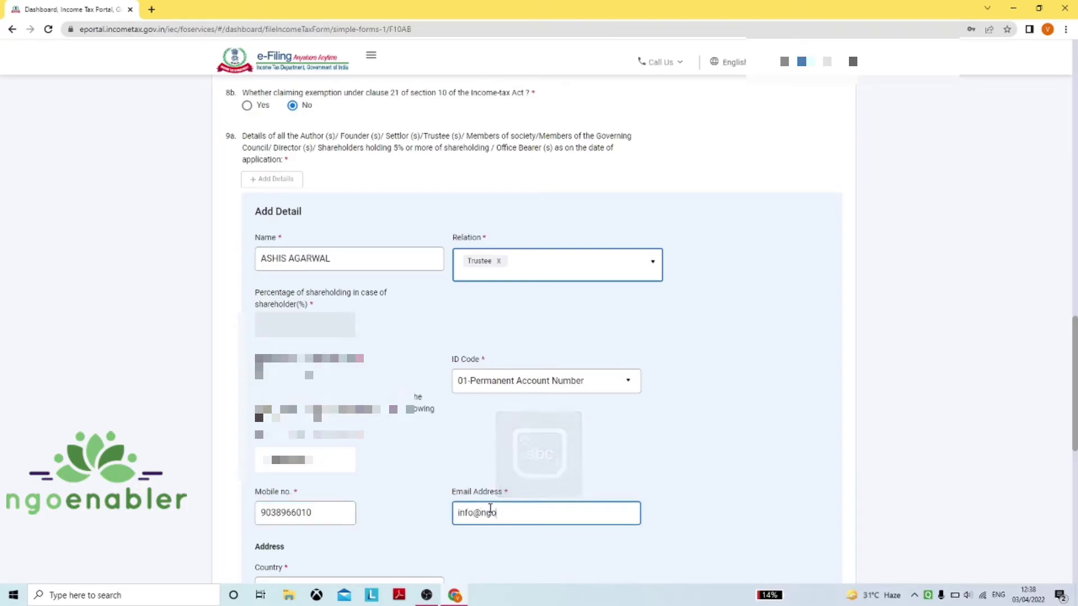
Enter the trustee's flat number, street and PIN code so post office and state auto-fill
scroll(490, 509, "down", 3)
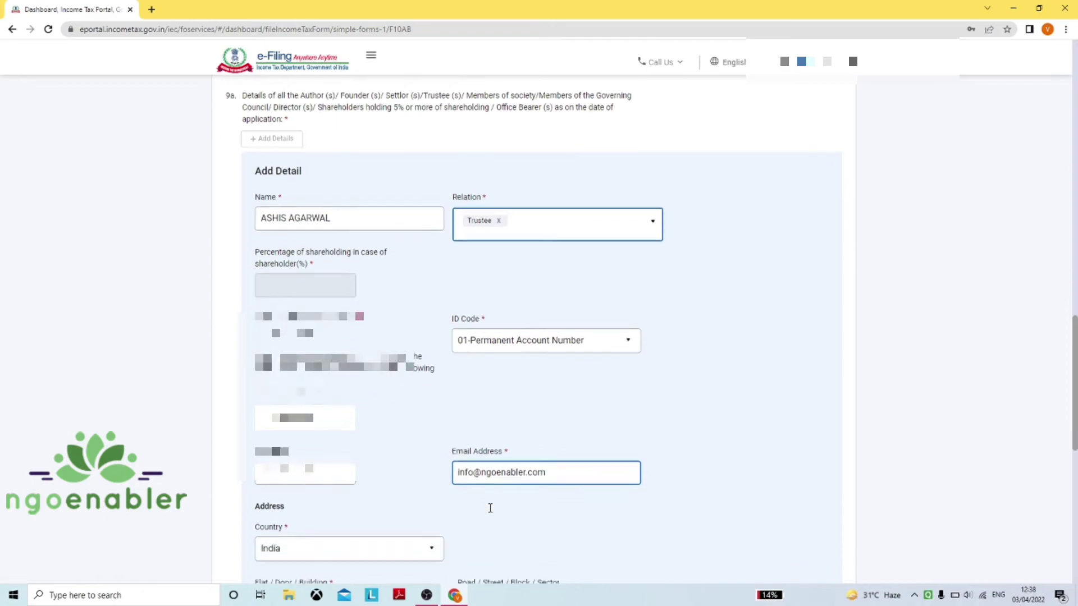
scroll(491, 513, "down", 2)
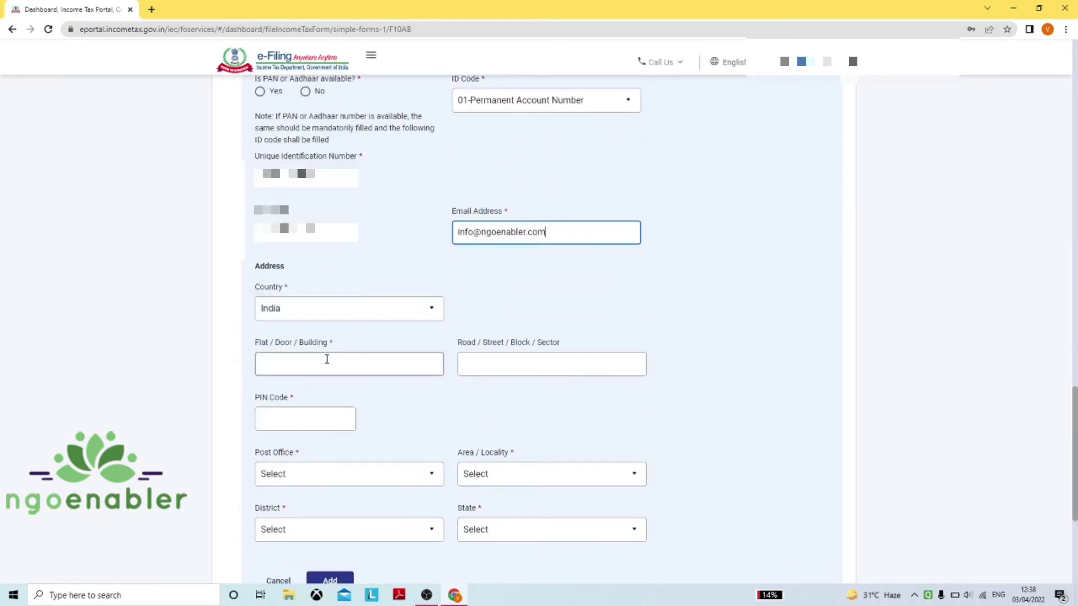
left_click(327, 362)
key("Tab")
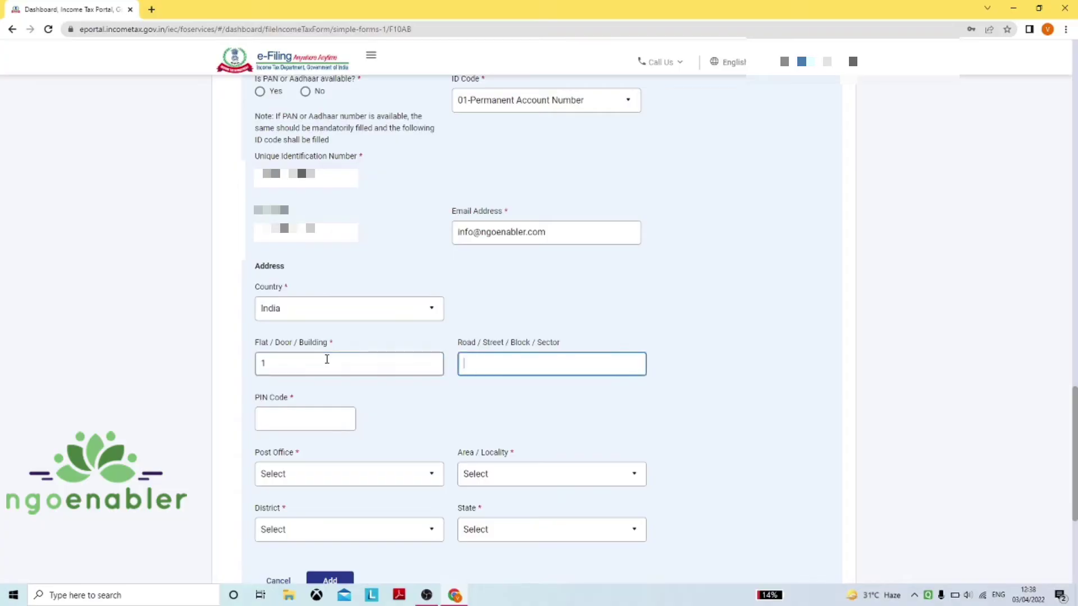
key("Tab")
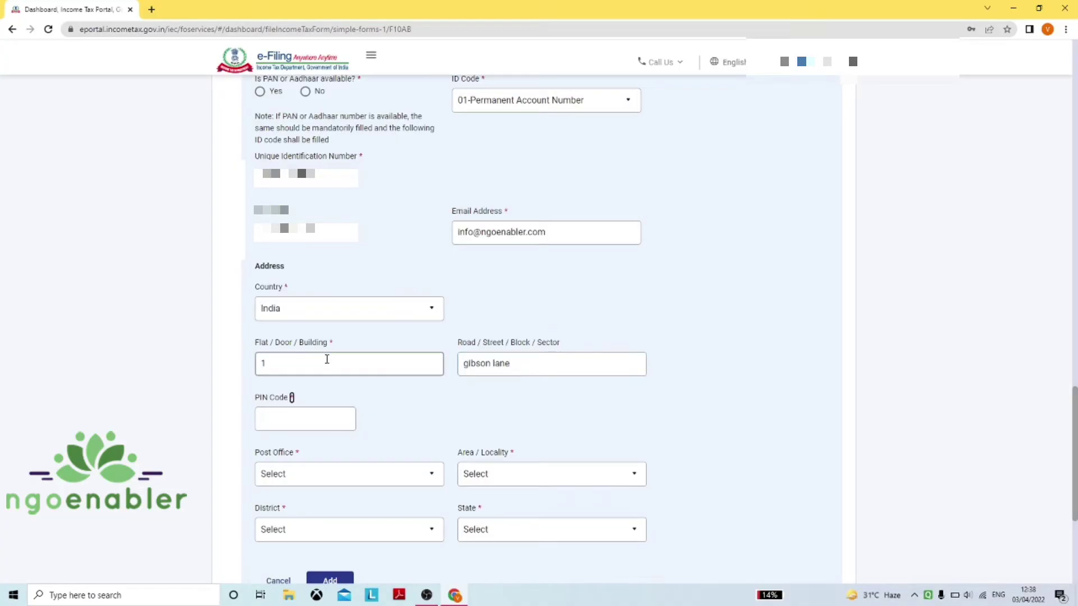
left_click(306, 424)
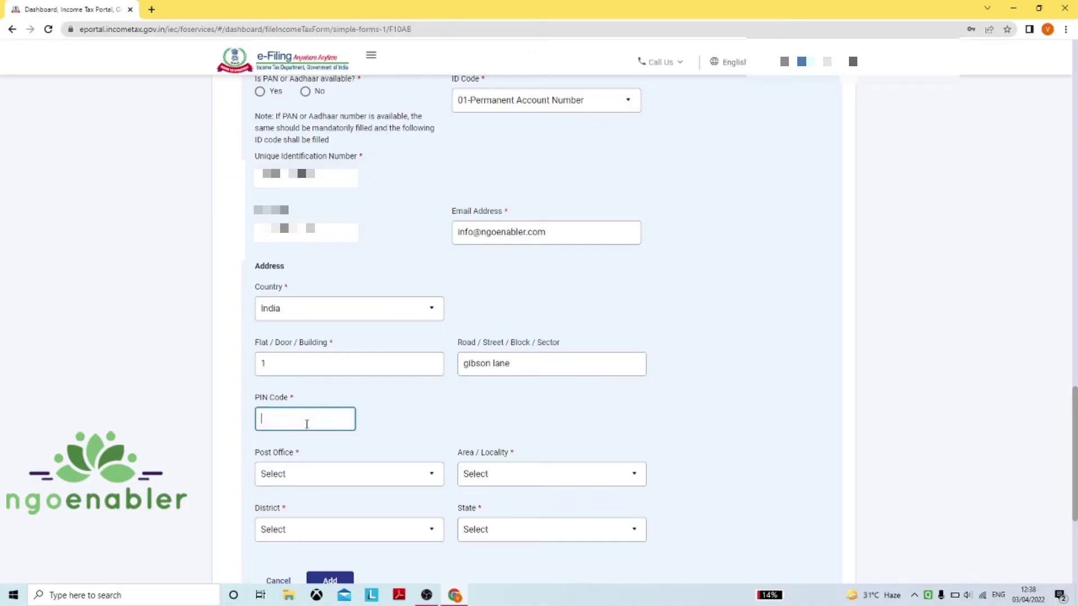
type("700069")
scroll(416, 541, "down", 2)
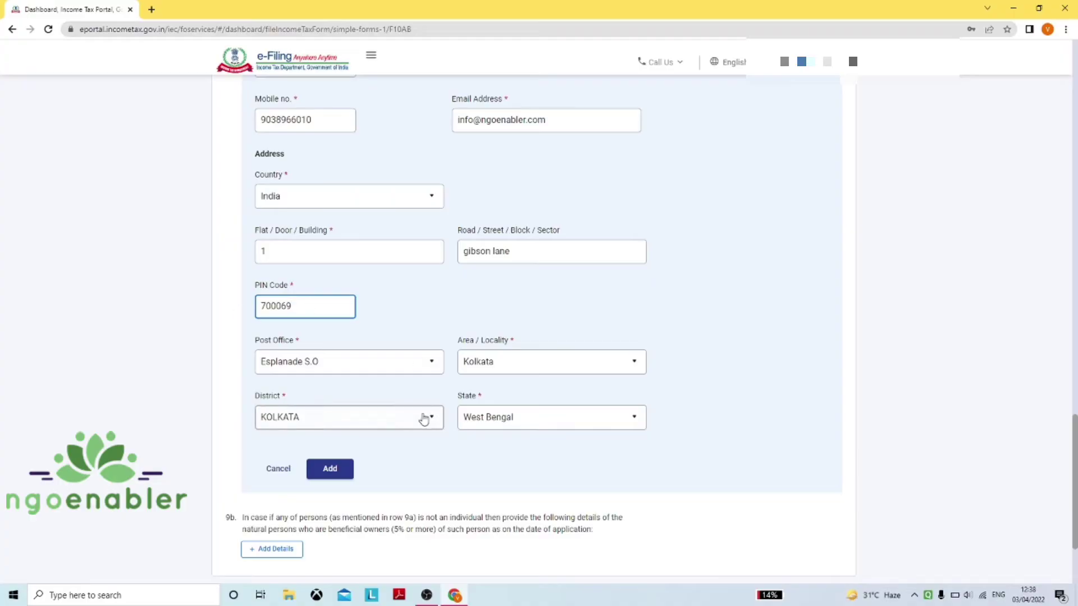
left_click(331, 469)
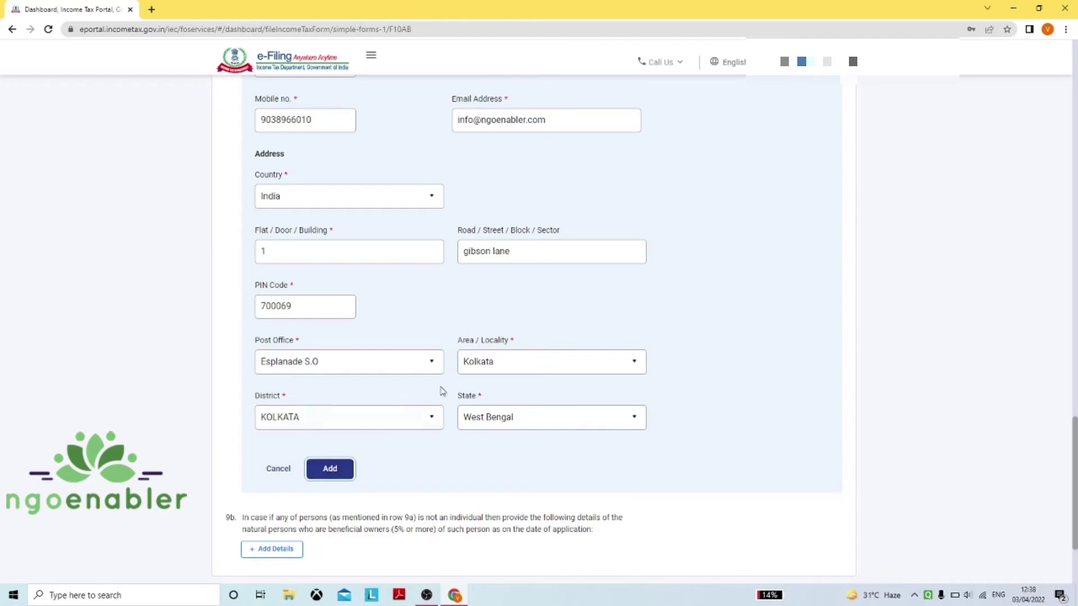
scroll(437, 387, "up", 6)
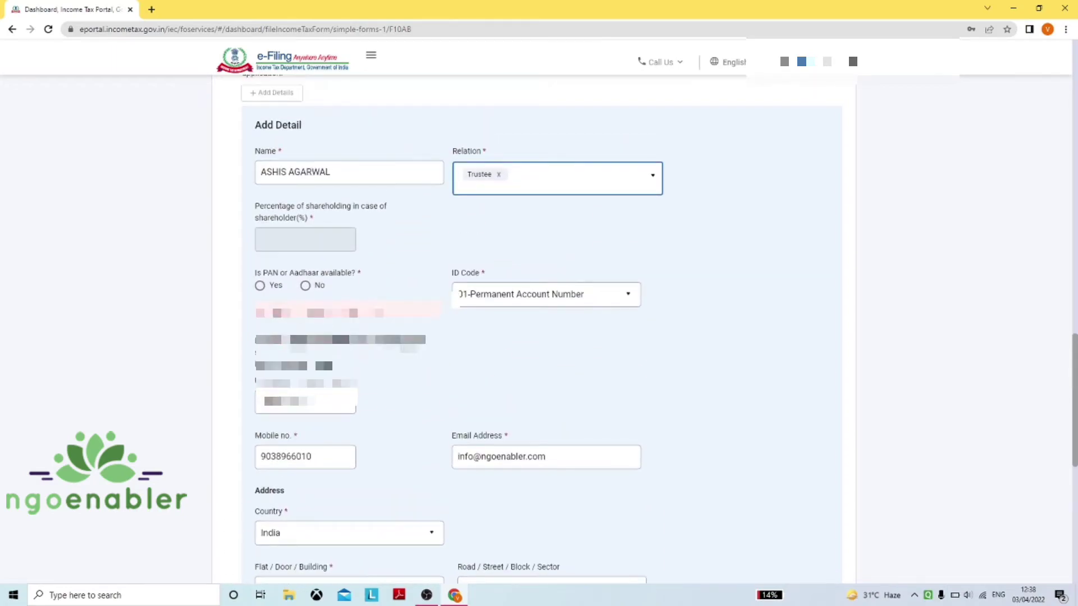
Mark PAN as available and add the trustee as row 1 of the 9a table
left_click(260, 286)
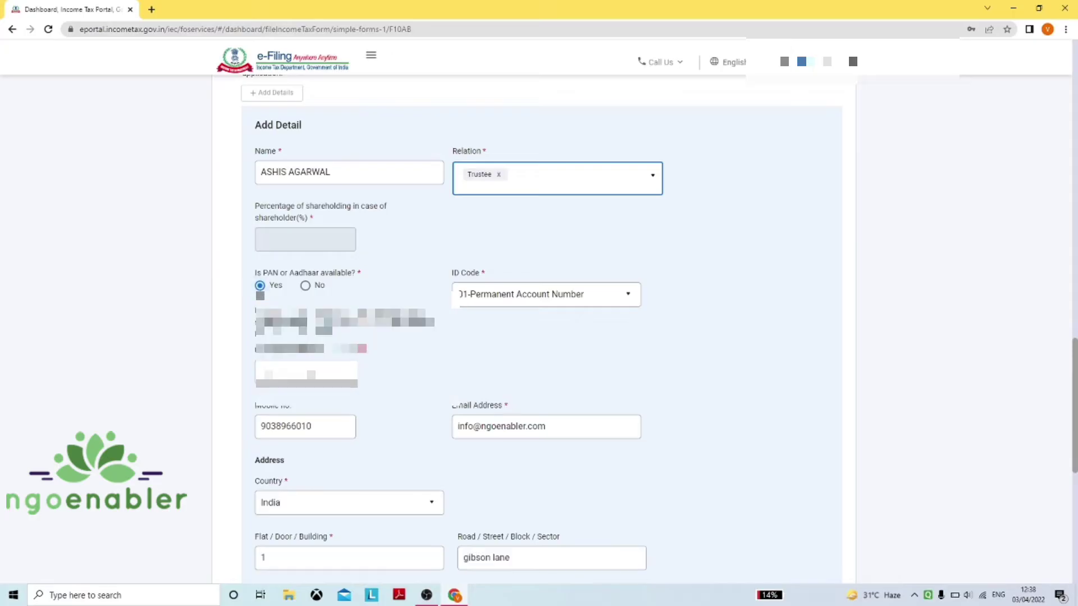
scroll(511, 355, "down", 6)
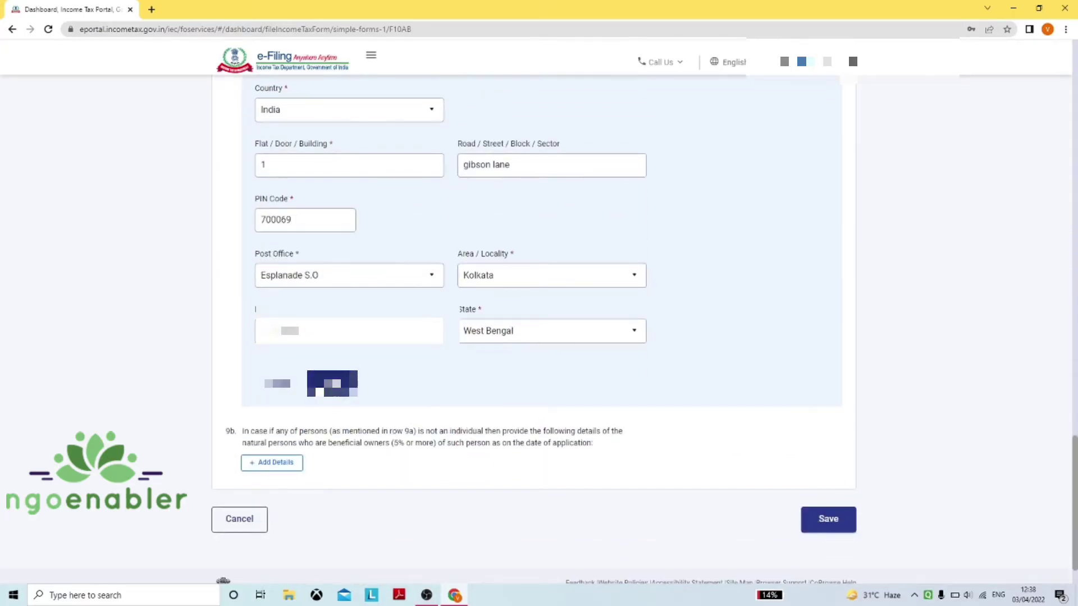
left_click(331, 382)
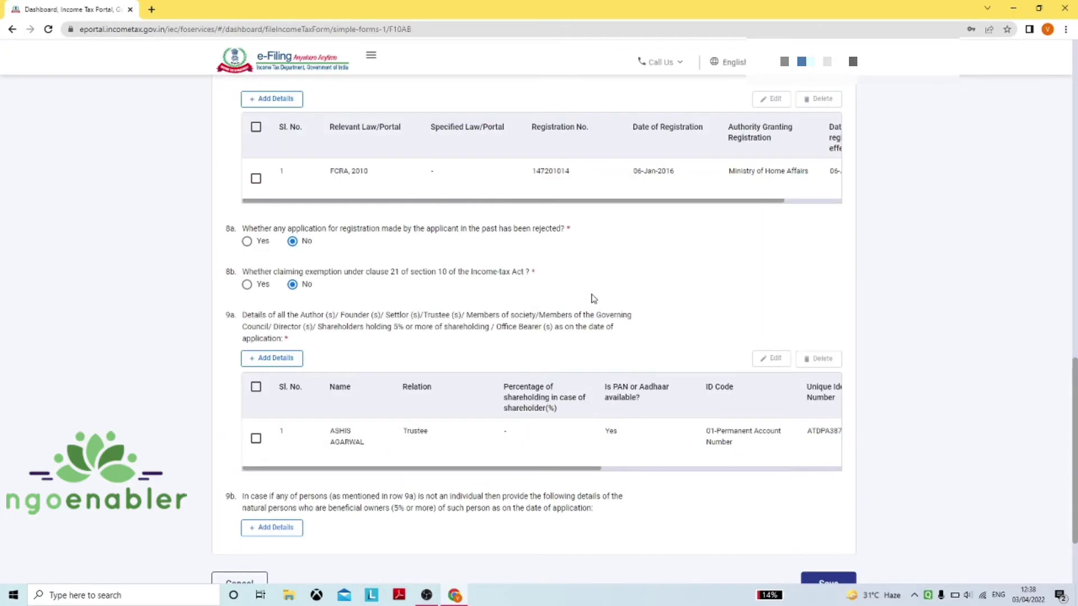
scroll(593, 298, "down", 2)
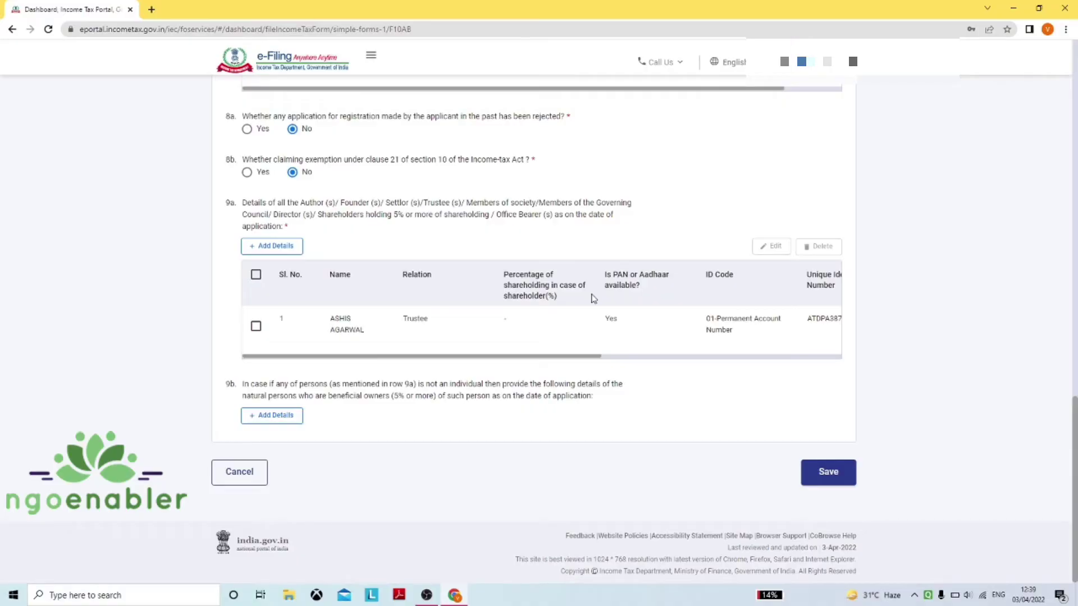
Save the Incorporation and Key Persons section, returning to the overview where it shows Completed
left_click(828, 472)
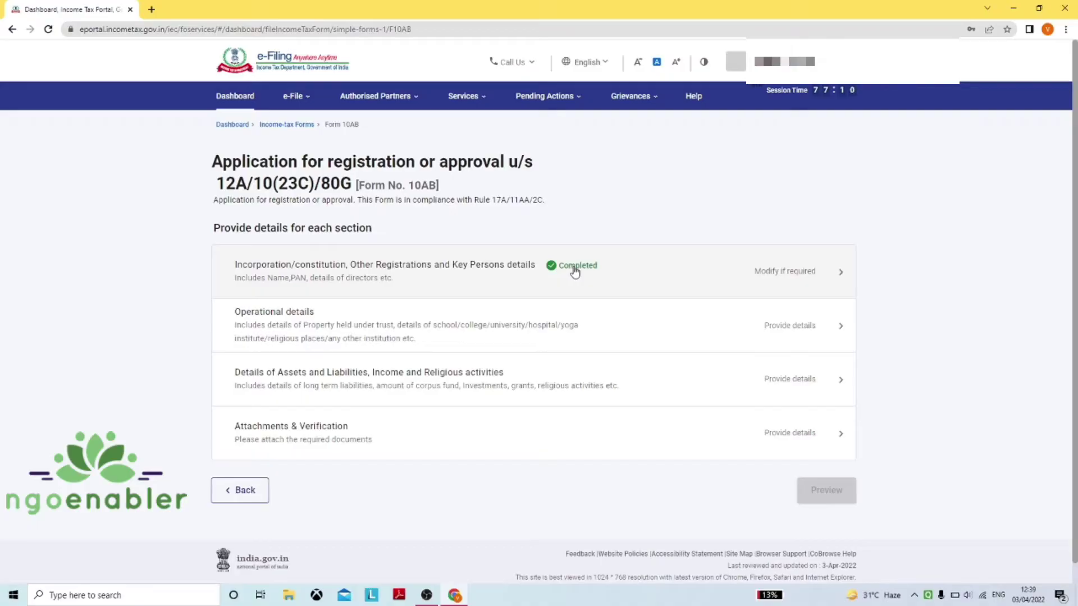
scroll(356, 336, "down", 1)
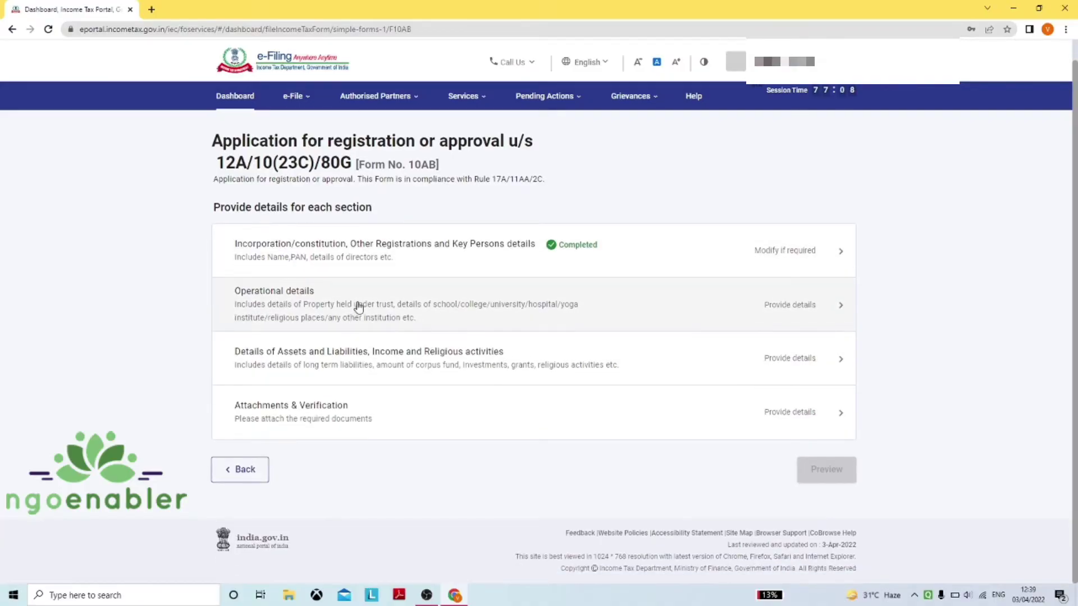
Open Operational details to view its questions 10 through 15
left_click(359, 304)
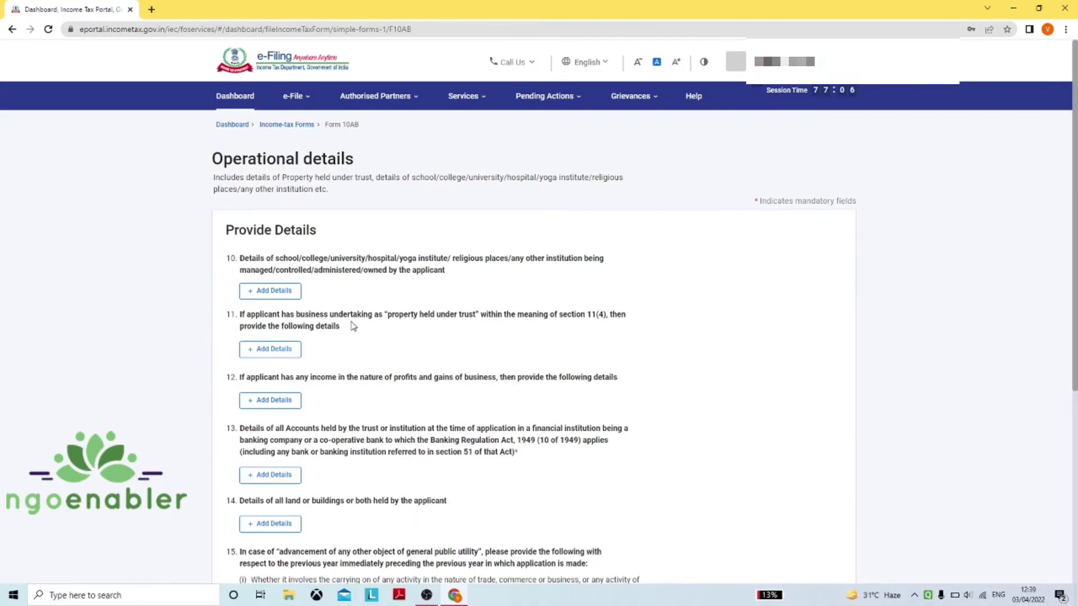
scroll(402, 329, "down", 1)
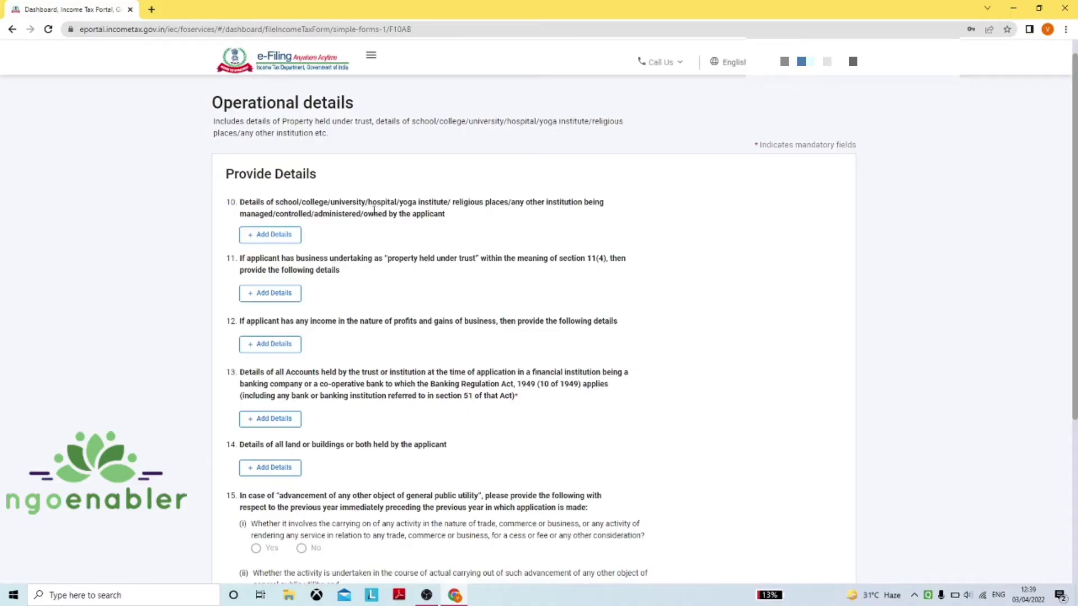
Open an institution entry under item 10, look through it, and cancel it
left_click(287, 238)
scroll(456, 247, "down", 2)
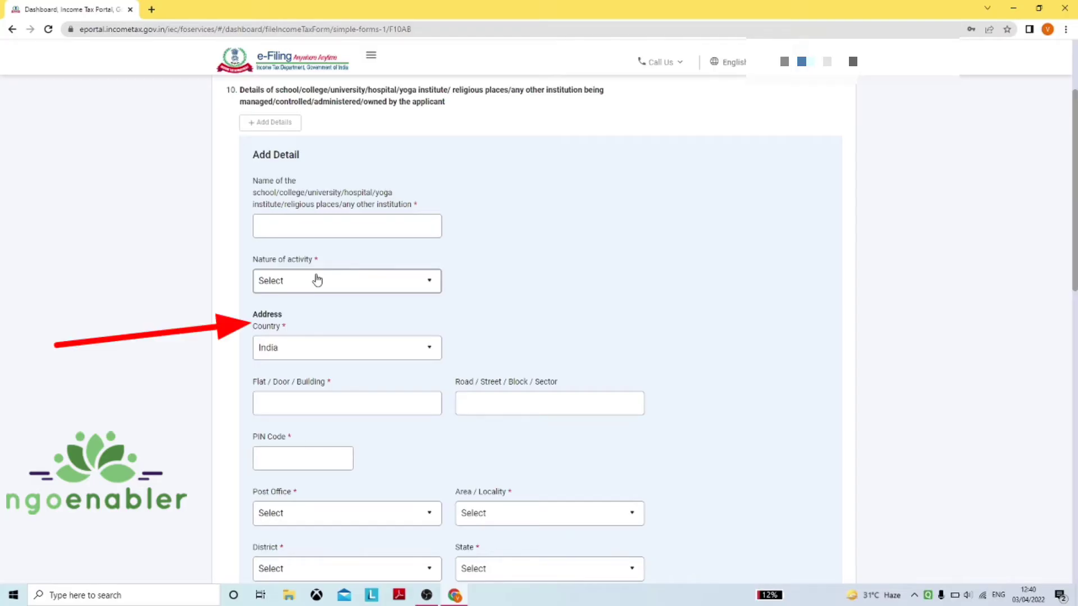
scroll(317, 280, "down", 4)
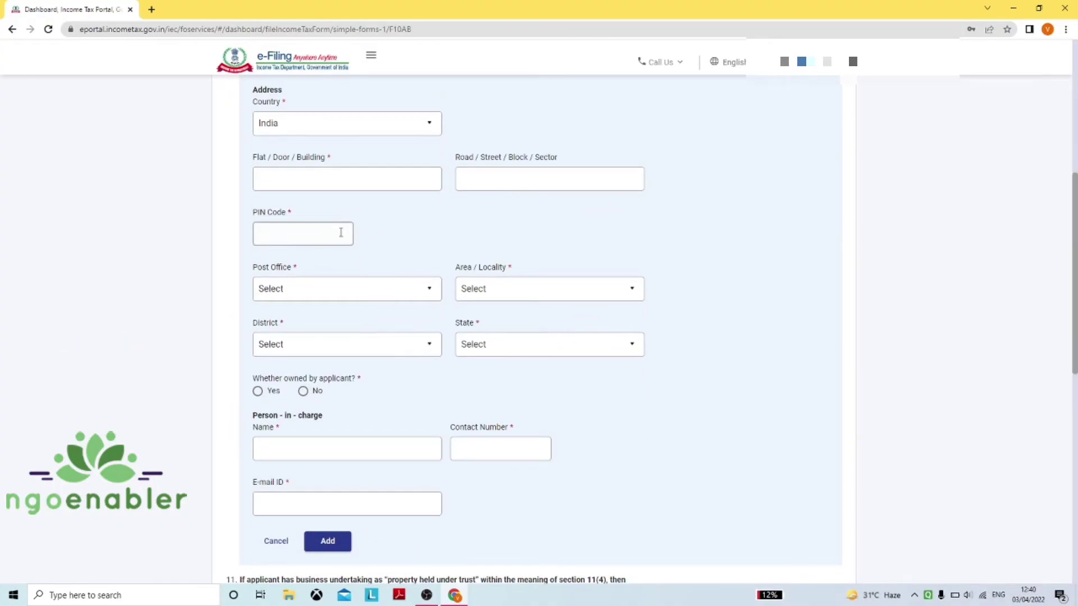
scroll(341, 236, "up", 2)
scroll(340, 232, "up", 4)
scroll(341, 236, "down", 1)
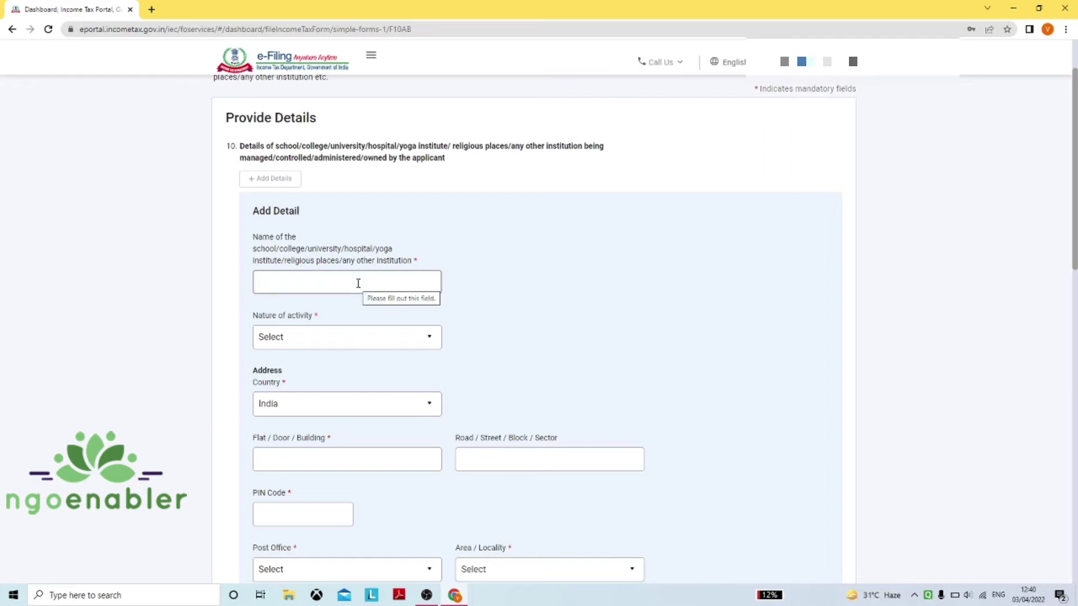
scroll(365, 274, "down", 2)
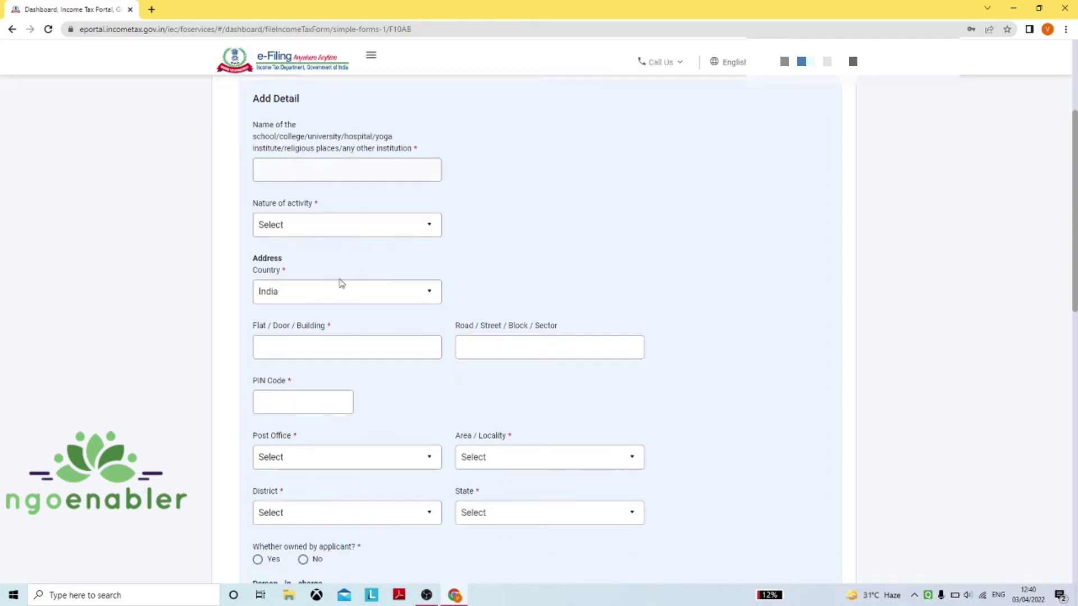
scroll(380, 201, "down", 4)
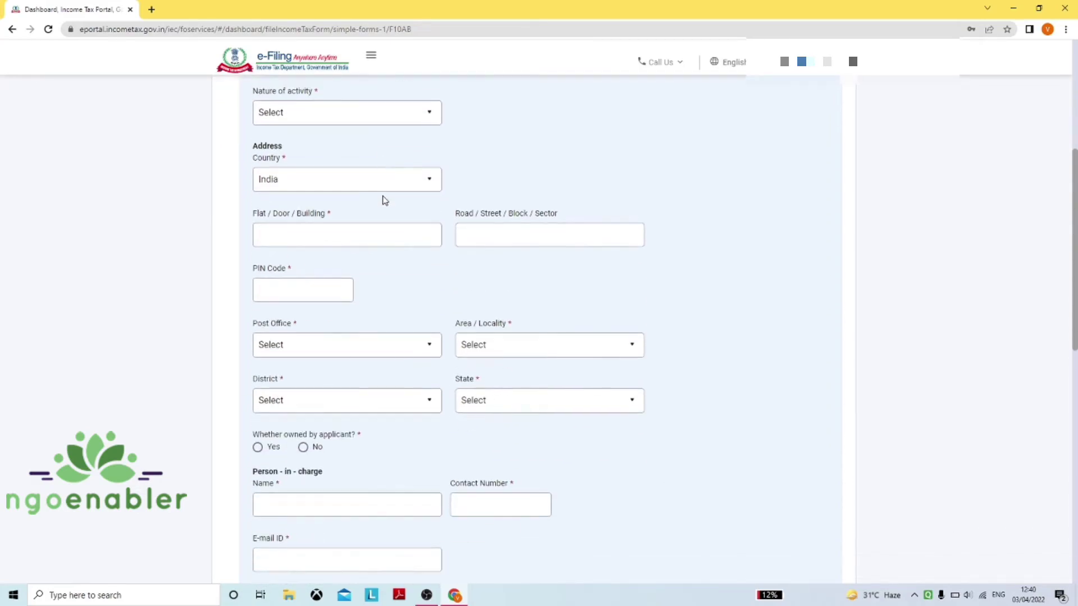
left_click(276, 484)
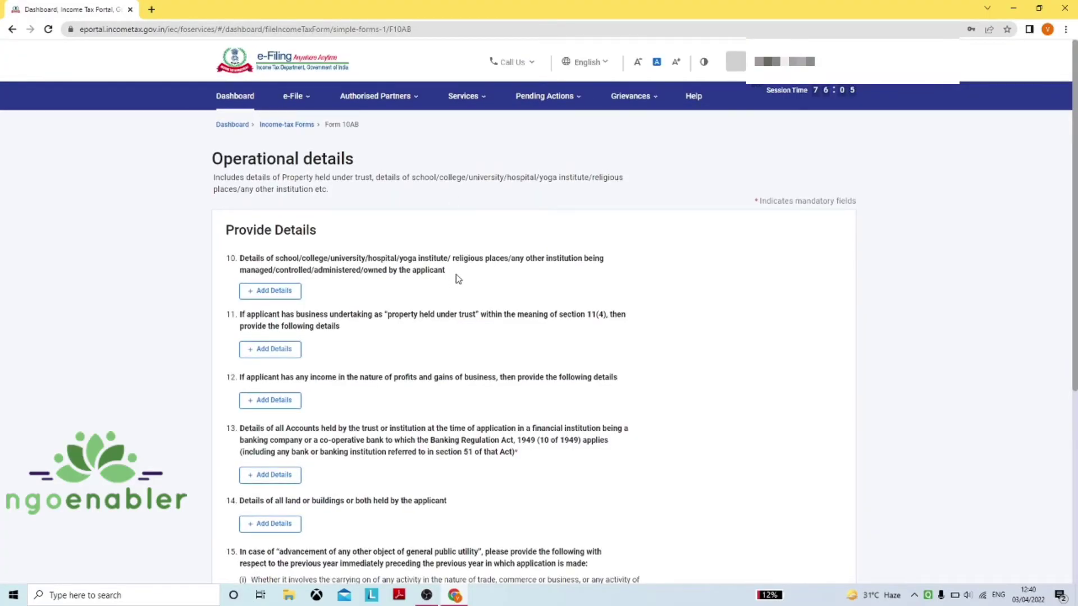
Reopen the item 10 institution entry form and read through its fields
left_click(295, 296)
left_click_drag(424, 374, 240, 343)
left_click(294, 372)
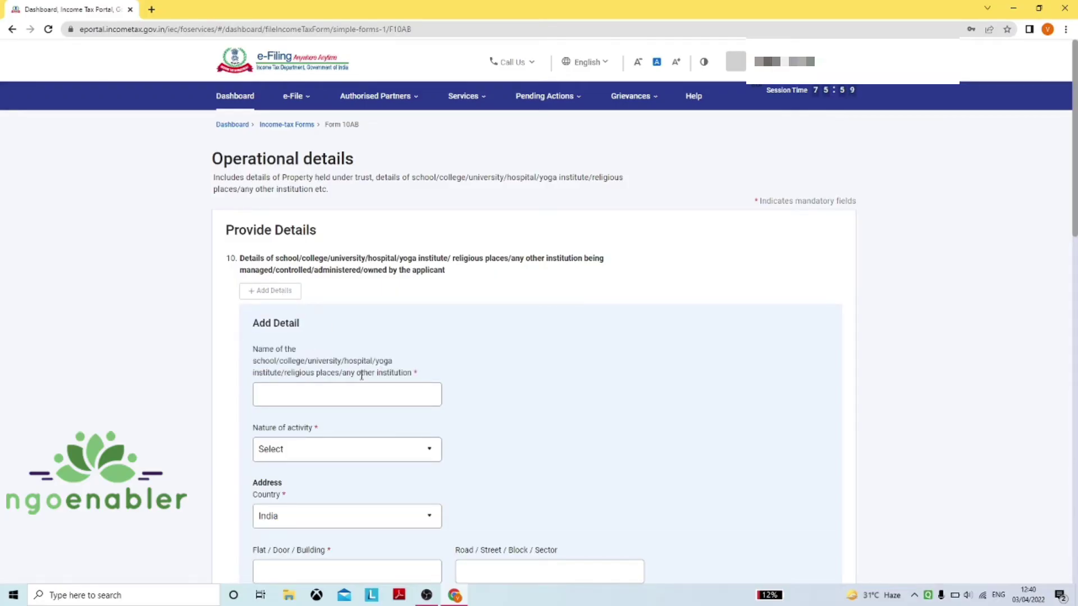
left_click_drag(421, 375, 255, 352)
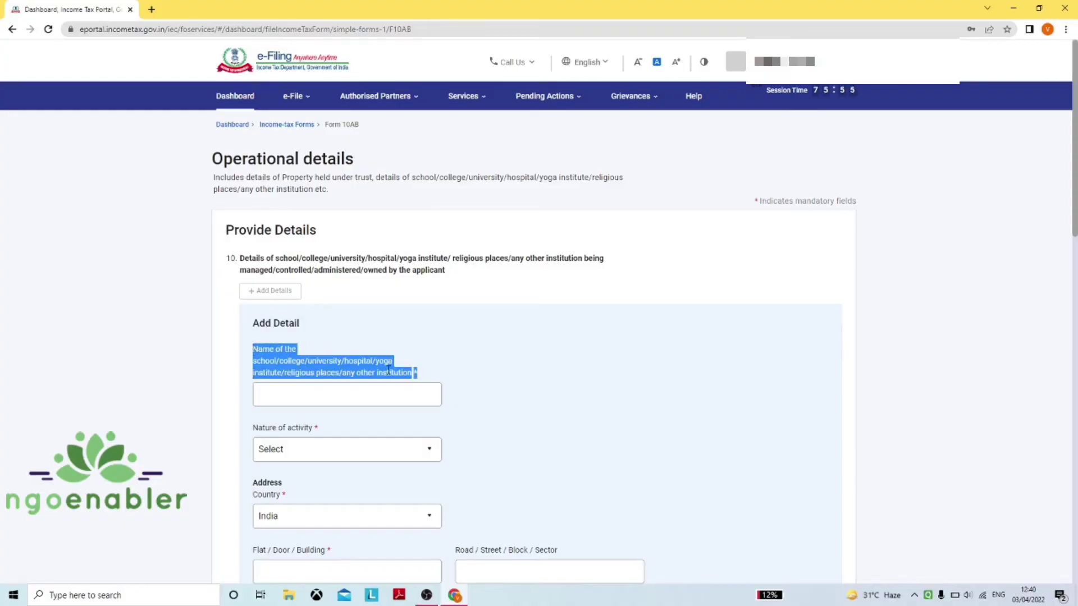
left_click(428, 376)
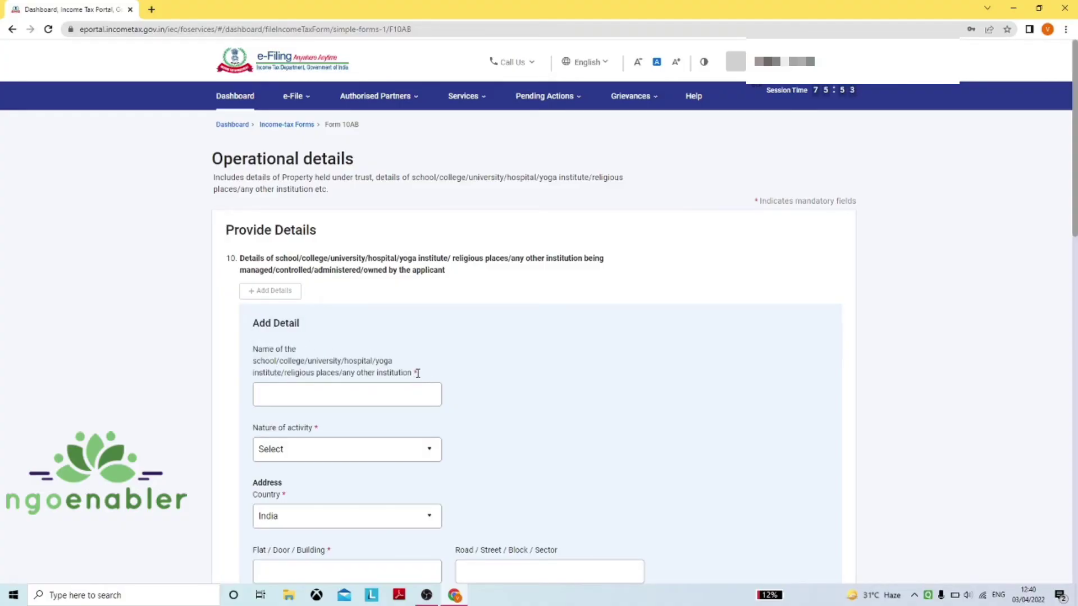
scroll(426, 310, "down", 5)
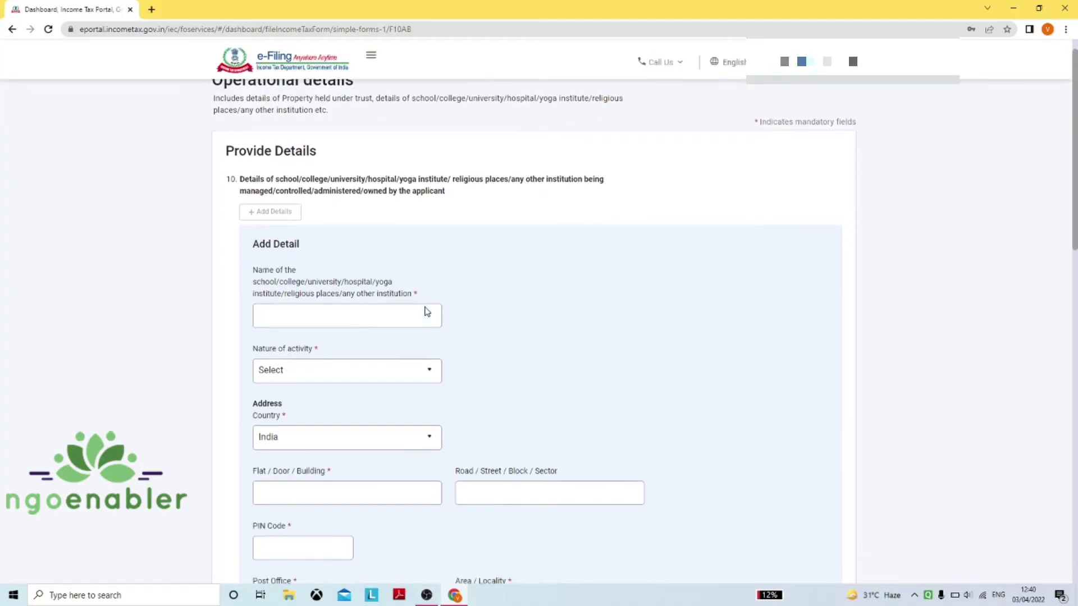
scroll(426, 310, "down", 5)
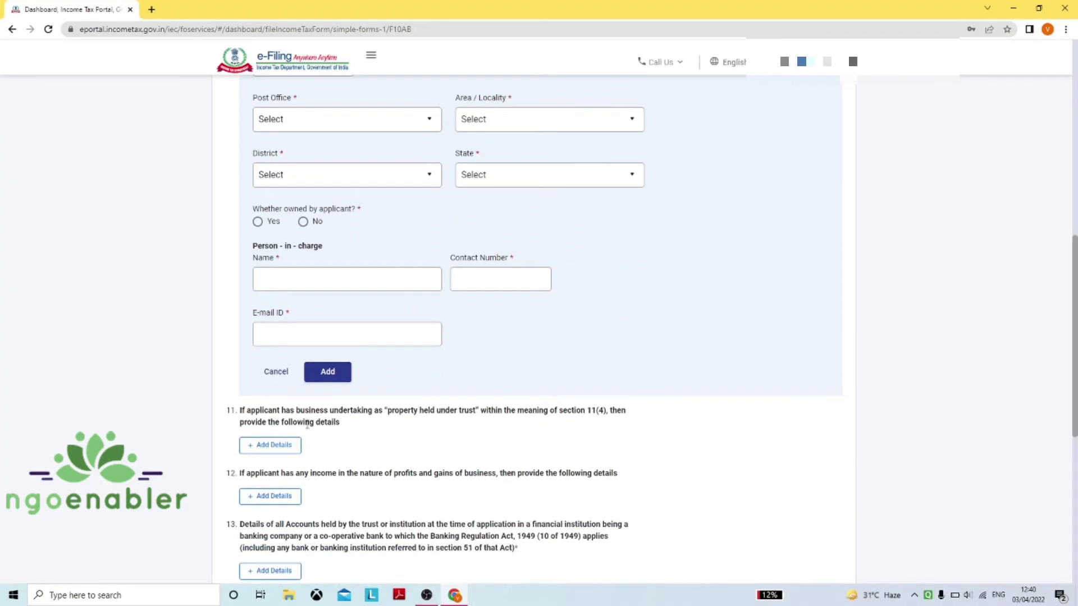
scroll(352, 270, "up", 6)
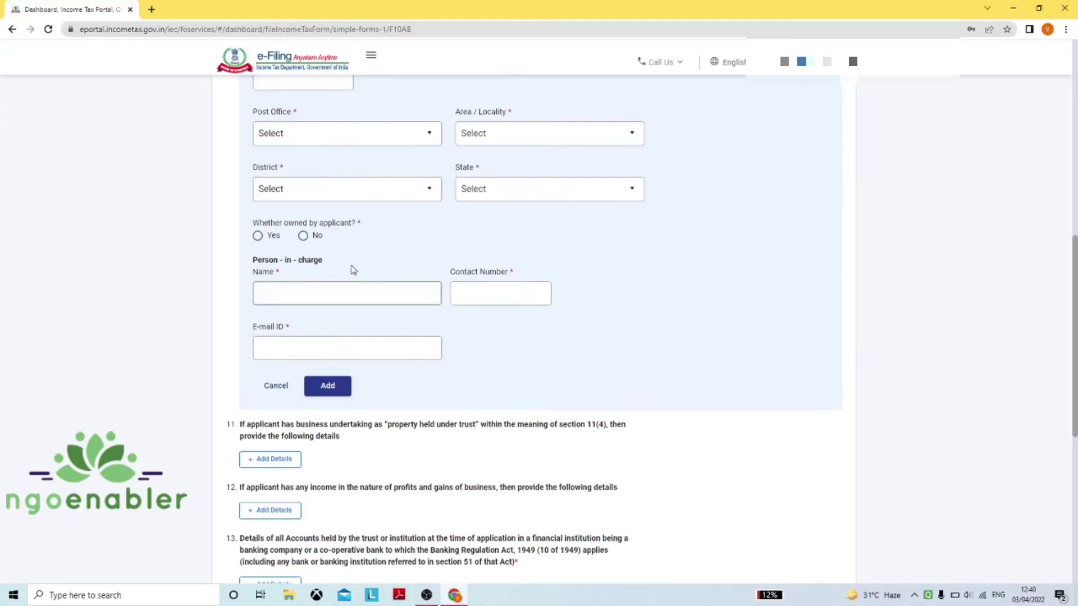
scroll(352, 270, "up", 3)
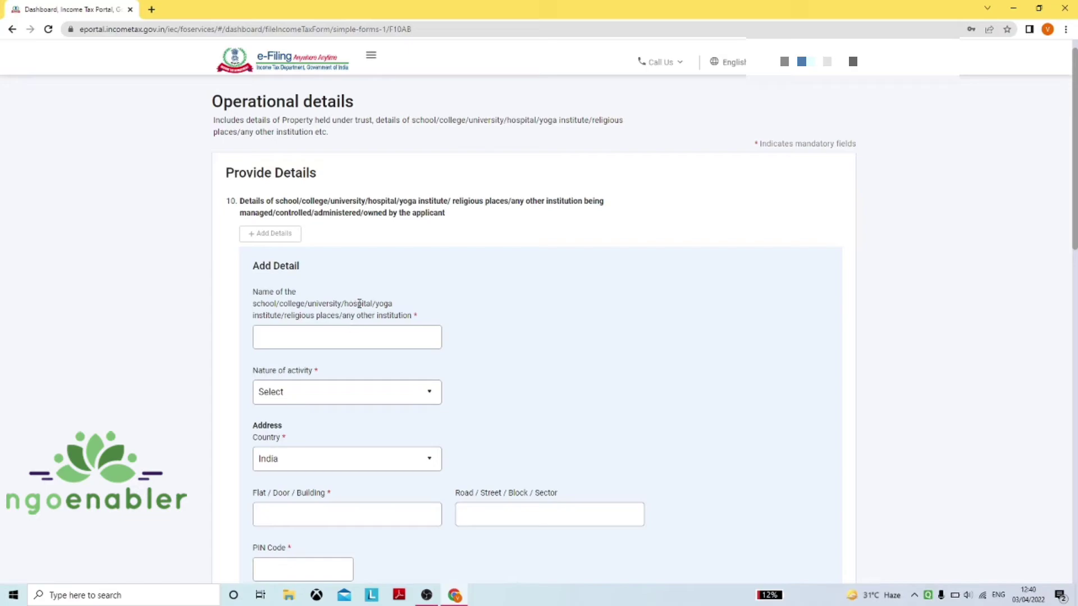
scroll(359, 303, "down", 1)
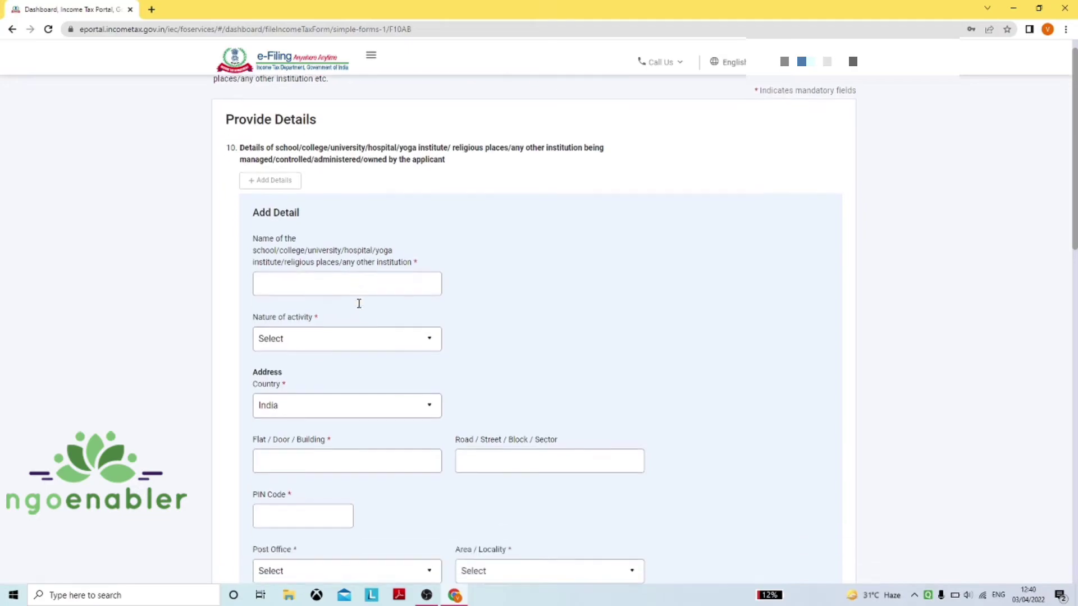
Set Nature of activity to Any other institution, then cancel the entry
left_click(348, 336)
left_click_drag(442, 367, 447, 437)
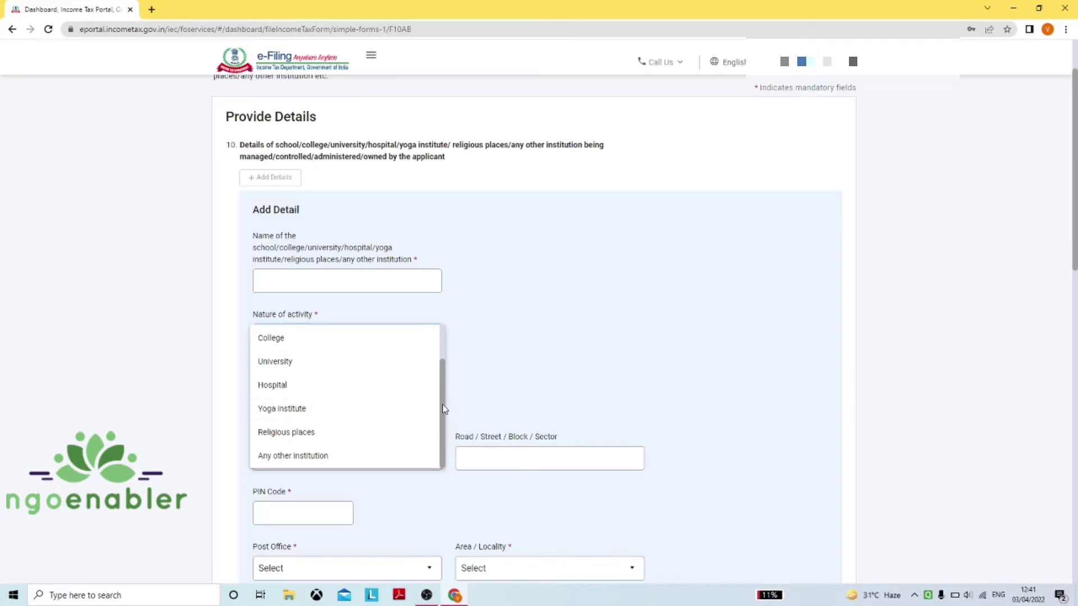
left_click_drag(442, 406, 441, 365)
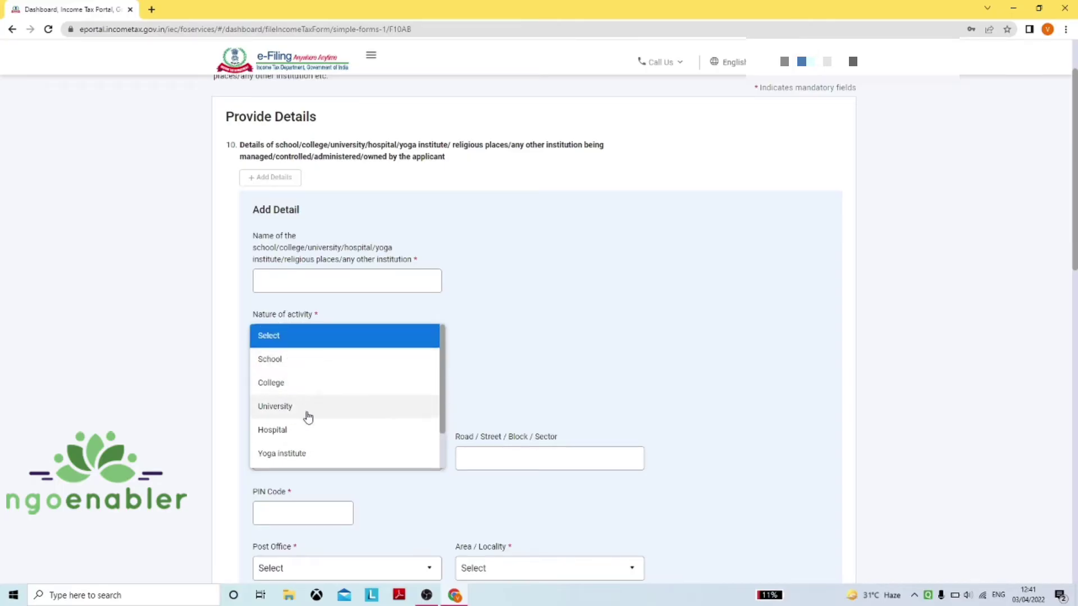
left_click_drag(442, 416, 436, 430)
scroll(436, 430, "down", 1)
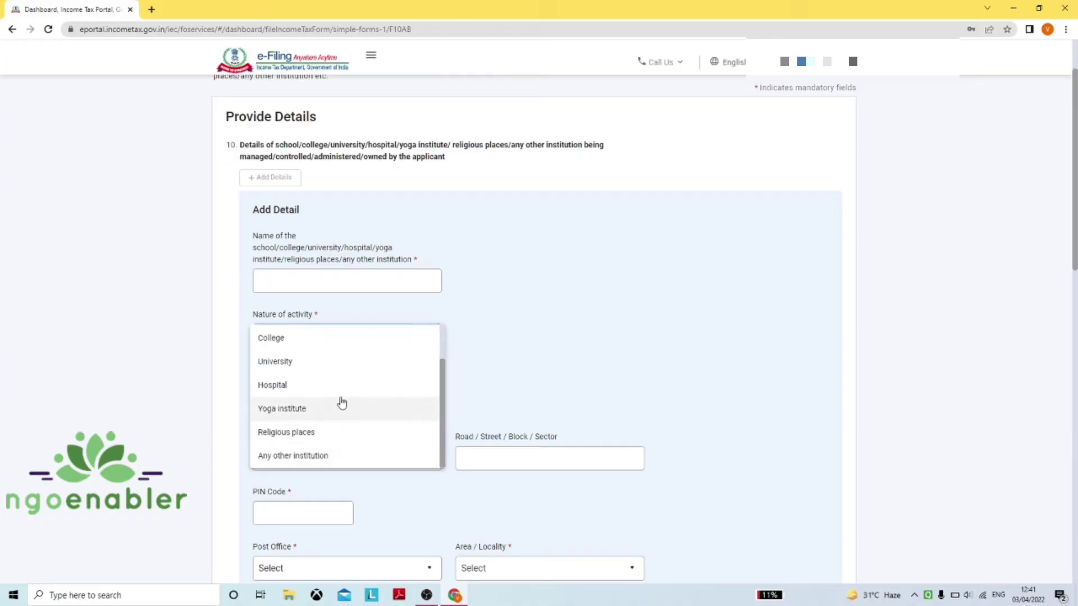
left_click(311, 456)
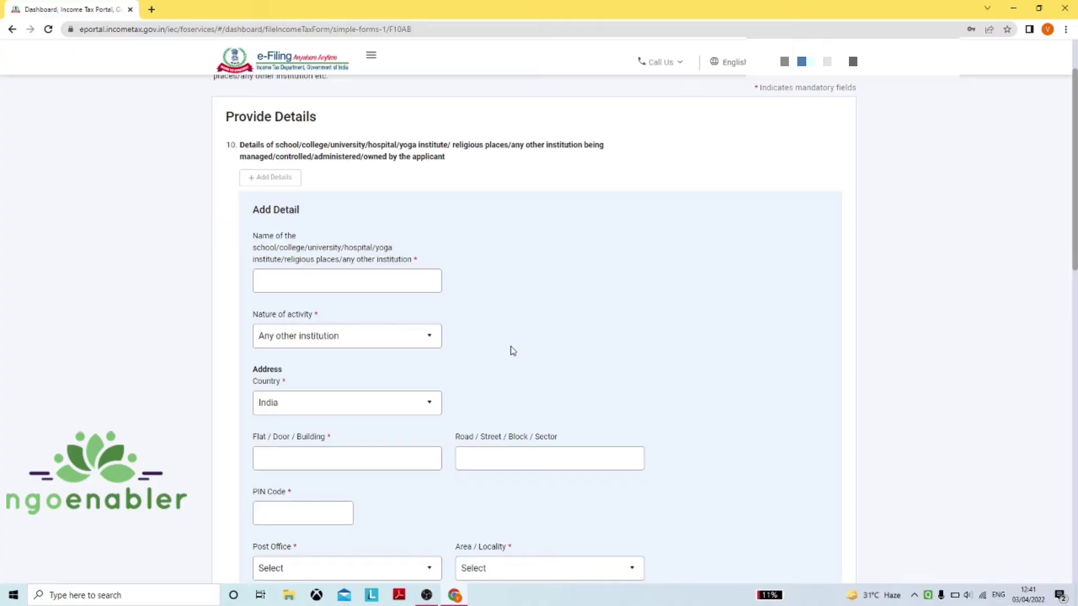
scroll(505, 291, "down", 1)
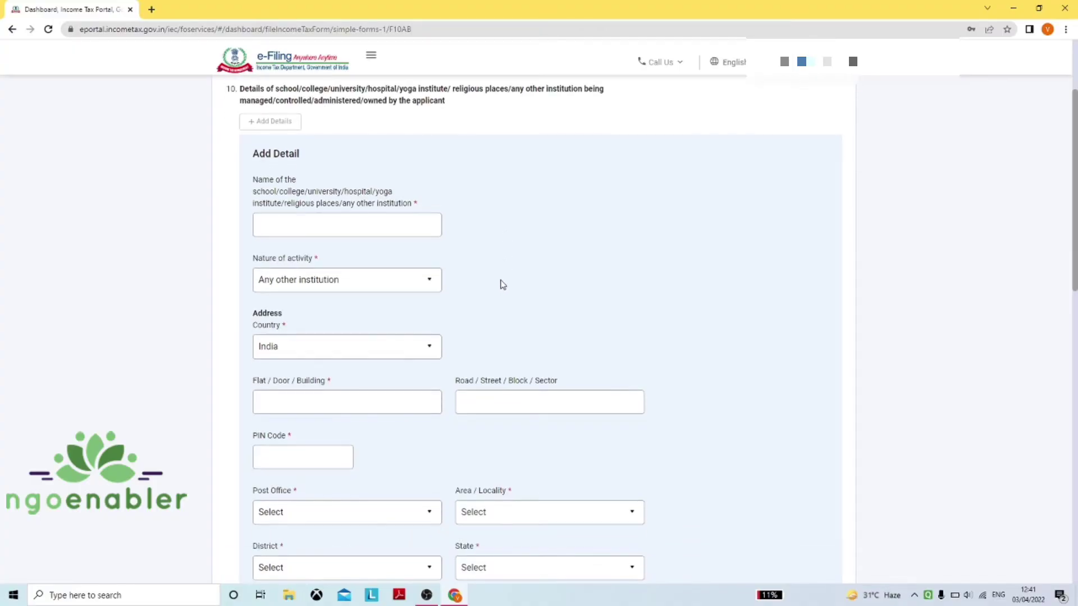
scroll(502, 285, "down", 1)
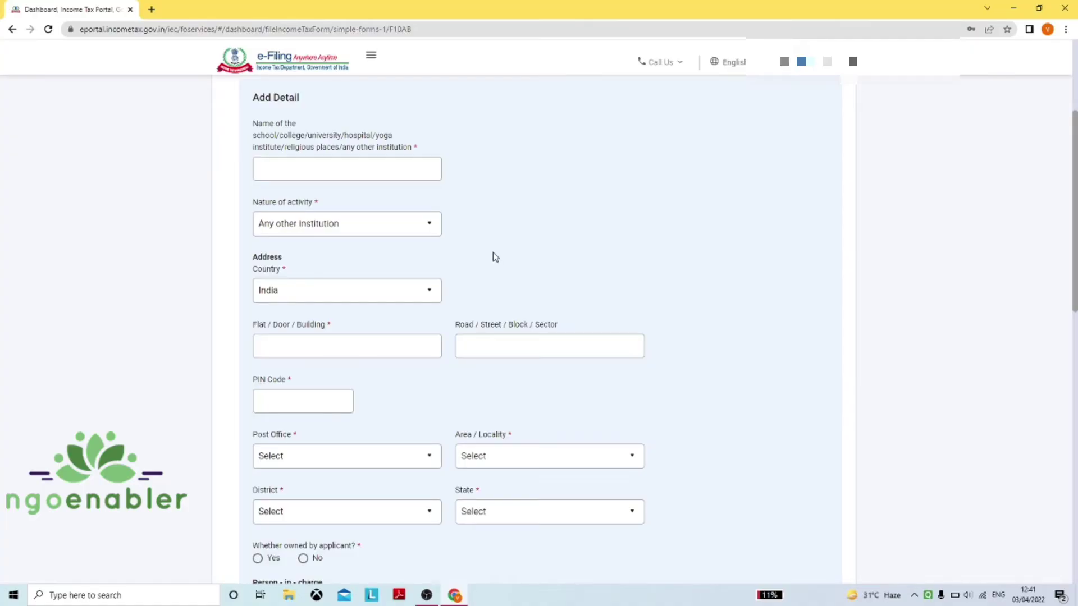
scroll(493, 253, "down", 5)
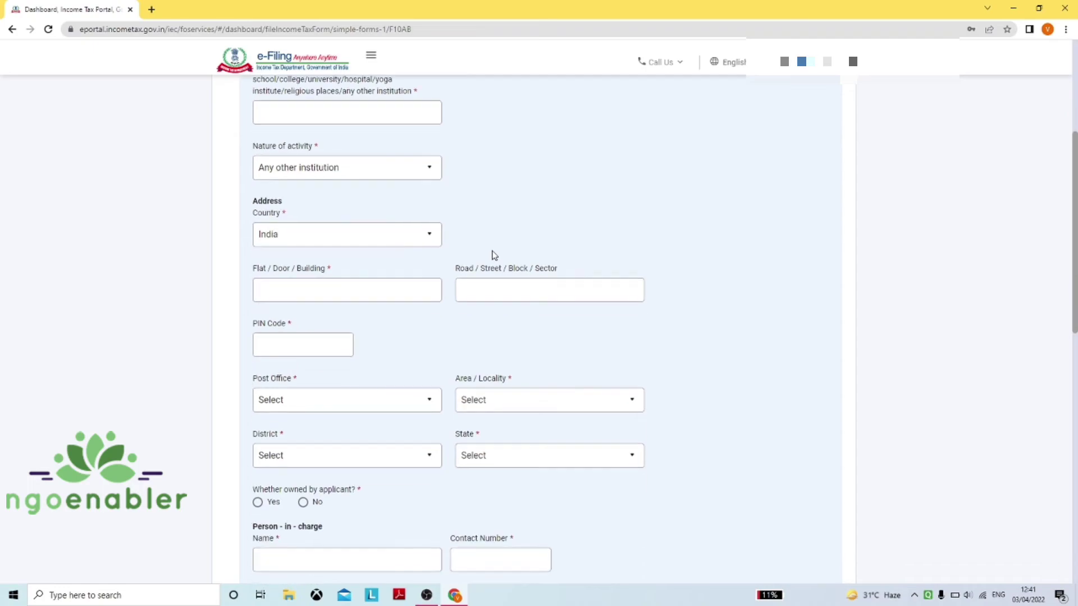
scroll(488, 254, "down", 2)
left_click(280, 372)
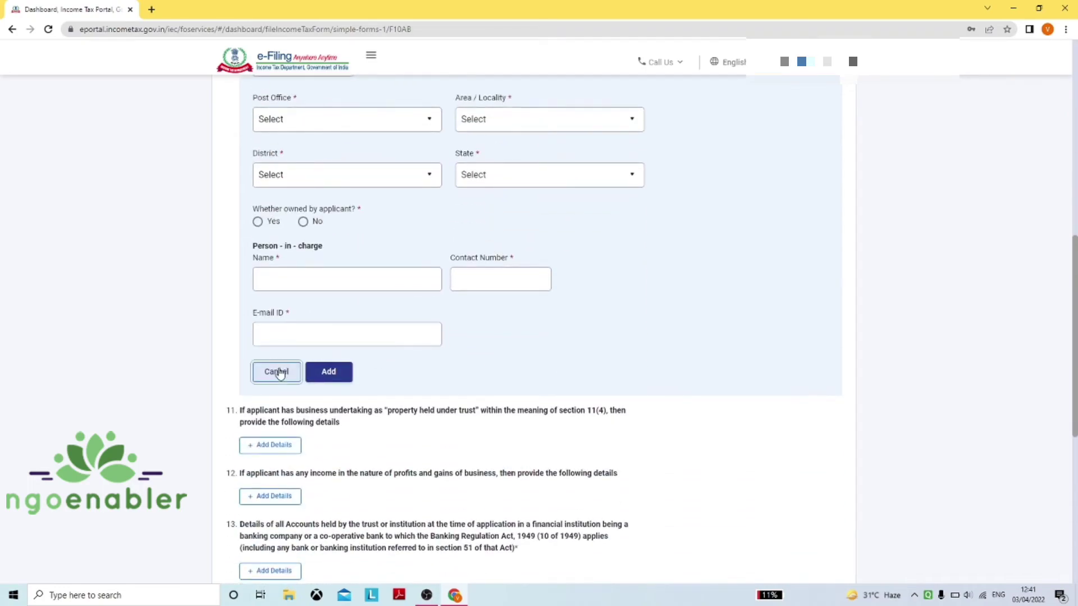
Start a new item 11 business-undertaking entry and review its address and sector fields
scroll(501, 227, "down", 2)
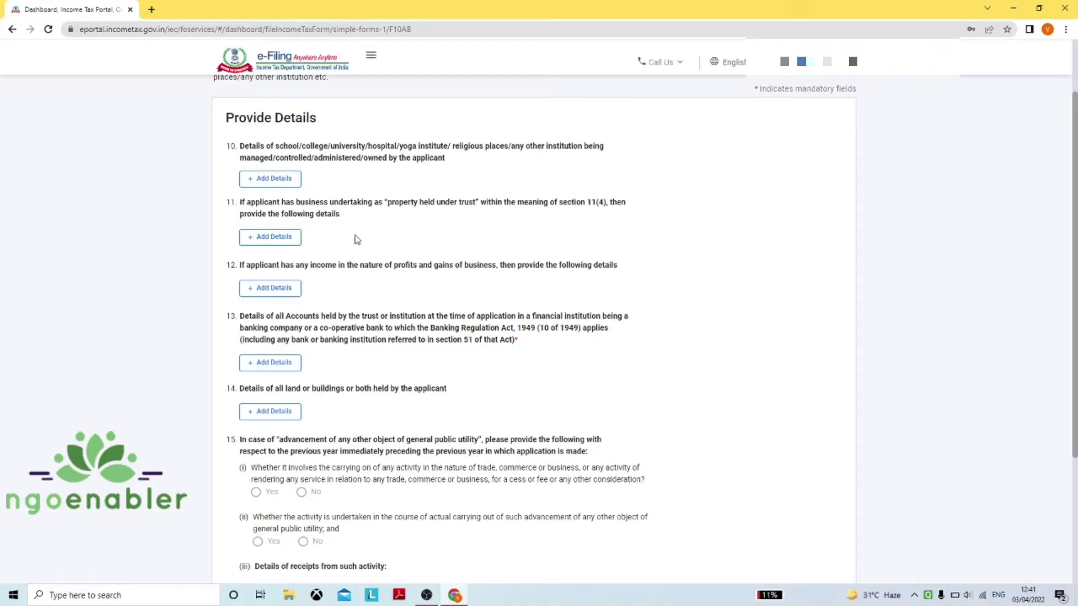
left_click(286, 238)
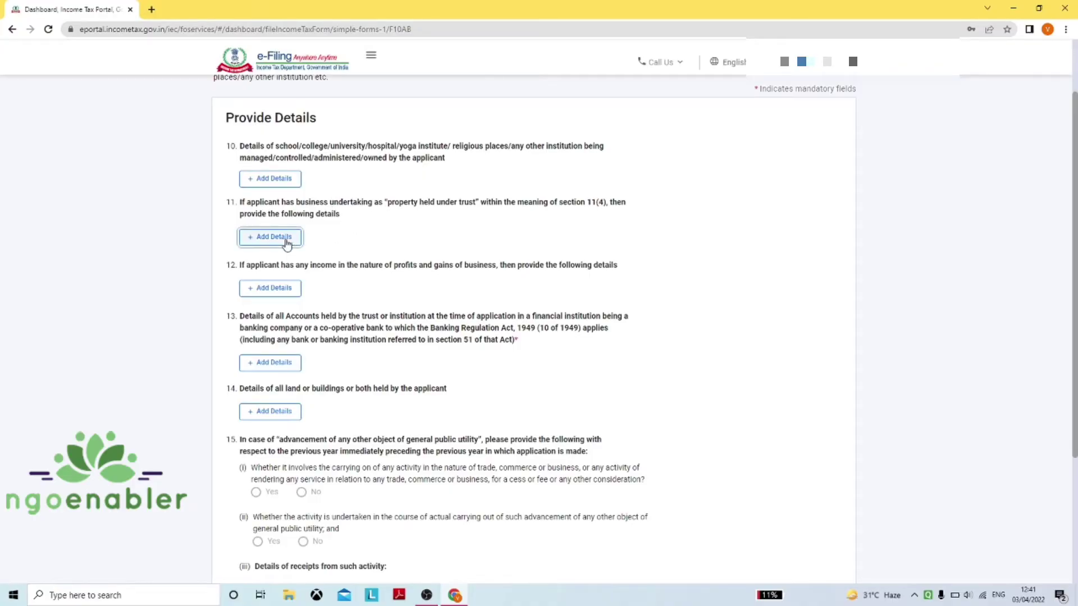
scroll(433, 273, "down", 2)
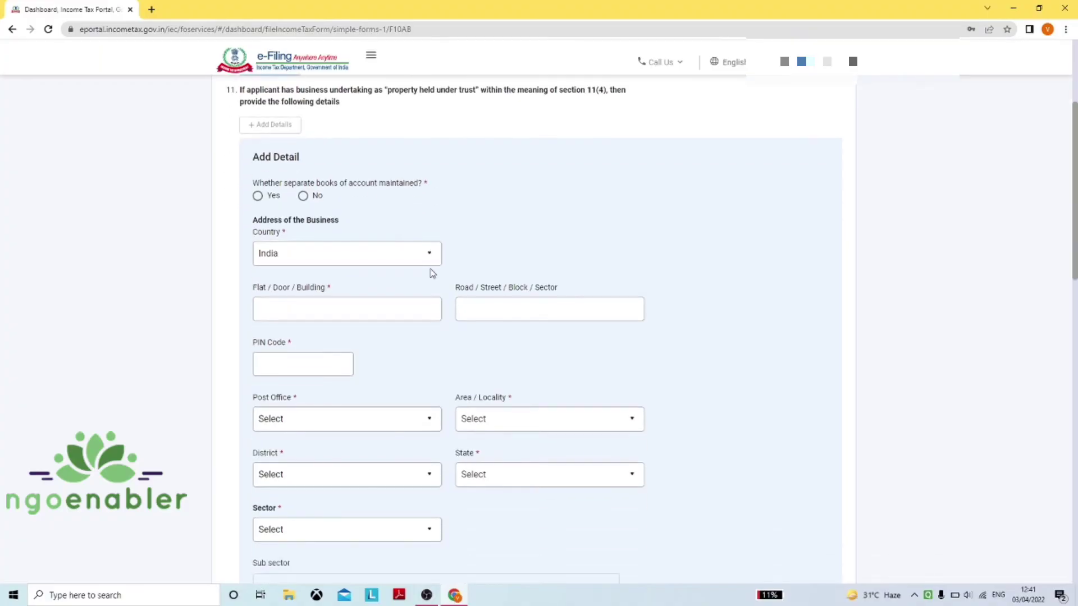
scroll(432, 274, "down", 1)
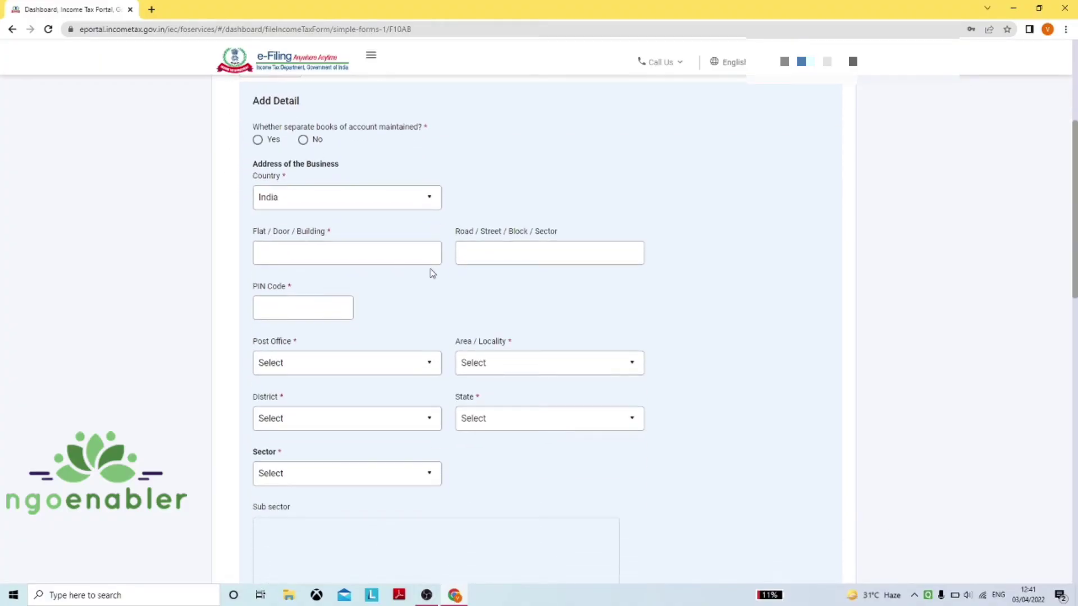
scroll(432, 273, "down", 1)
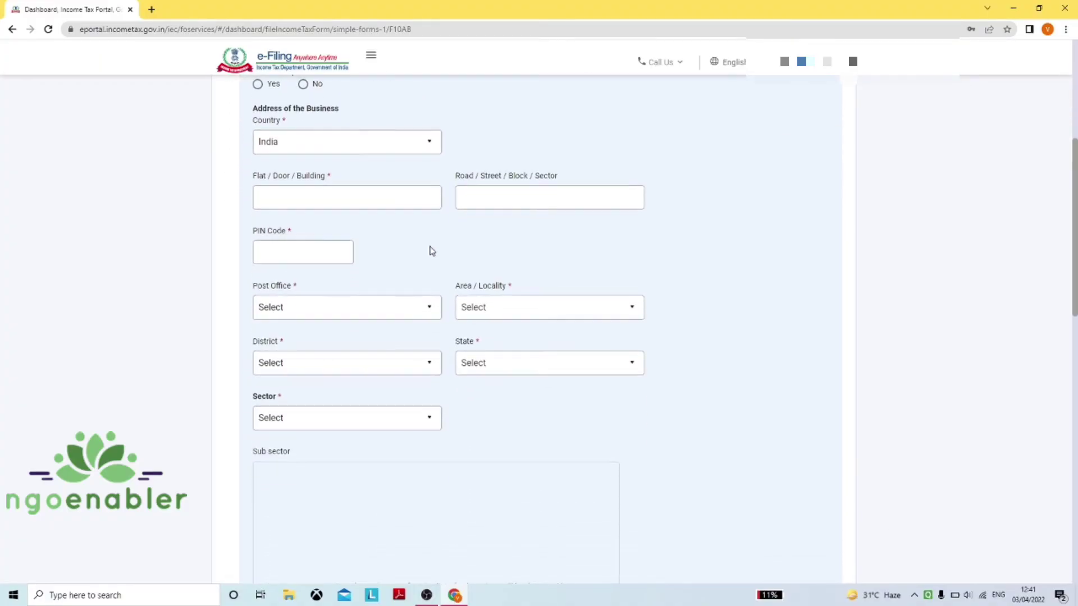
scroll(431, 252, "up", 3)
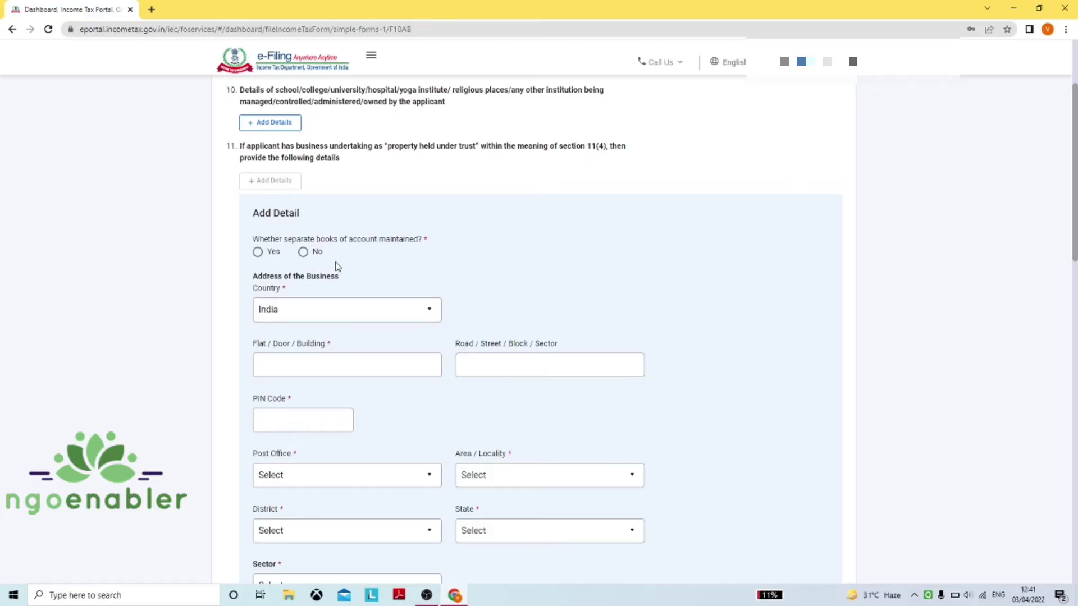
scroll(337, 268, "up", 1)
scroll(336, 266, "down", 2)
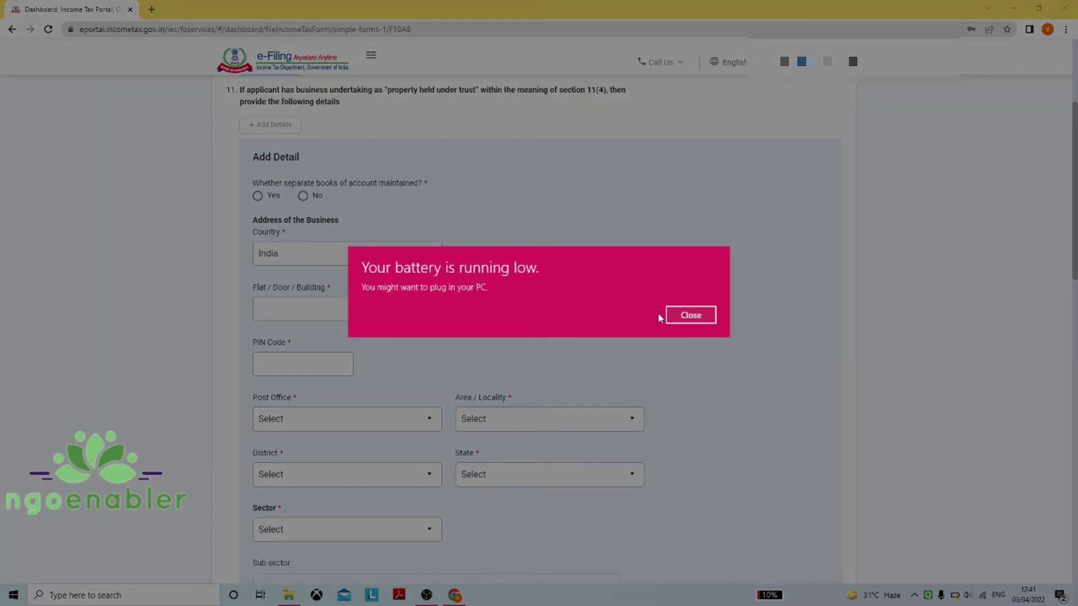
Dismiss the low-battery notification and review the rest of the item 11 form
left_click(696, 317)
scroll(469, 337, "down", 2)
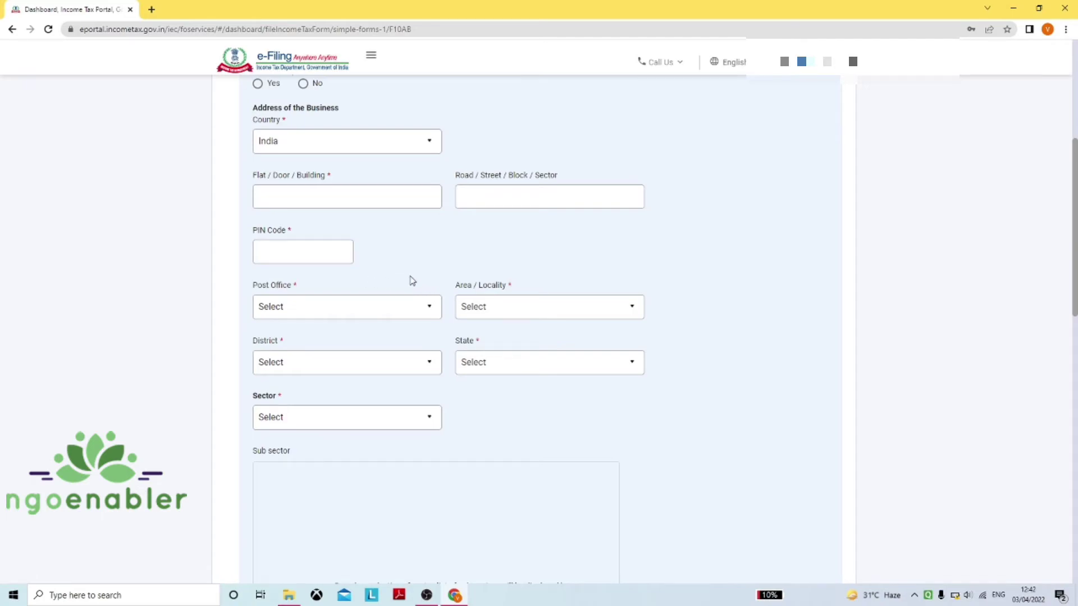
scroll(413, 280, "down", 1)
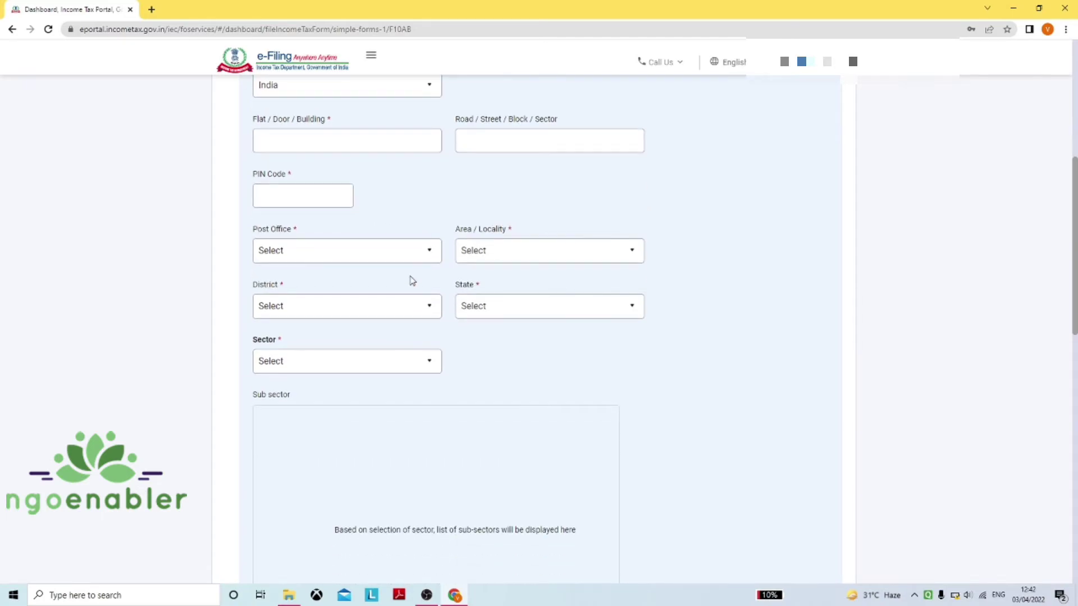
scroll(411, 281, "up", 2)
scroll(410, 281, "down", 4)
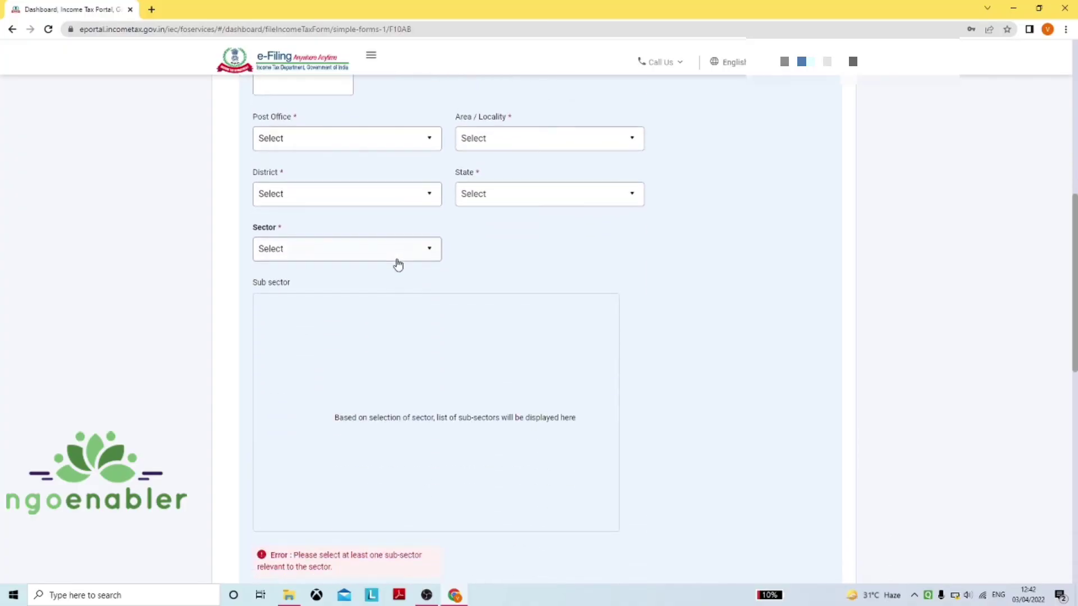
Set the item 11 sector to Social And Community Work
left_click(397, 260)
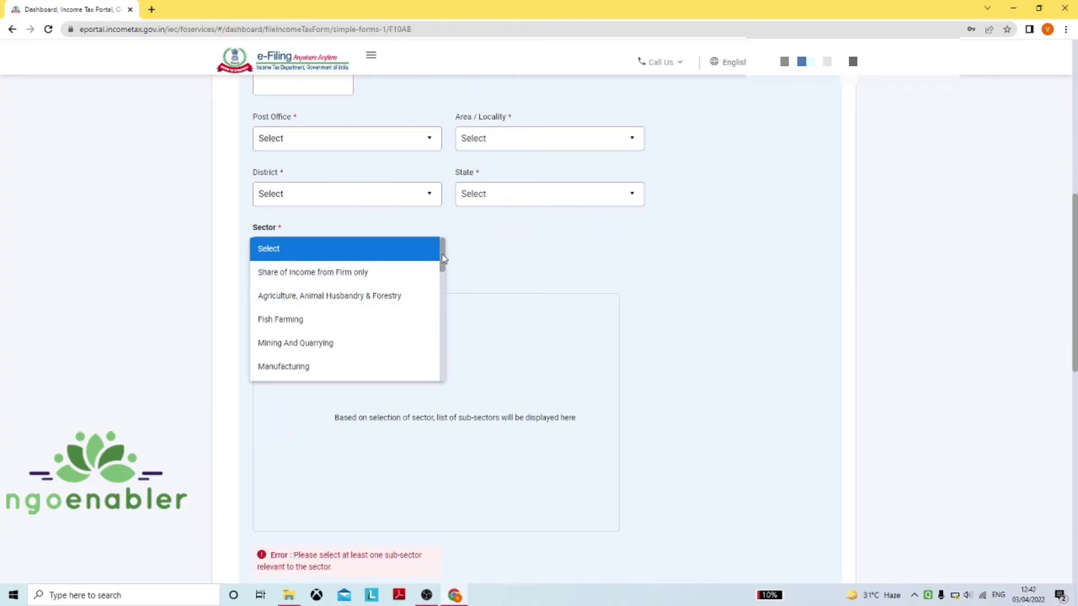
left_click_drag(443, 258, 449, 363)
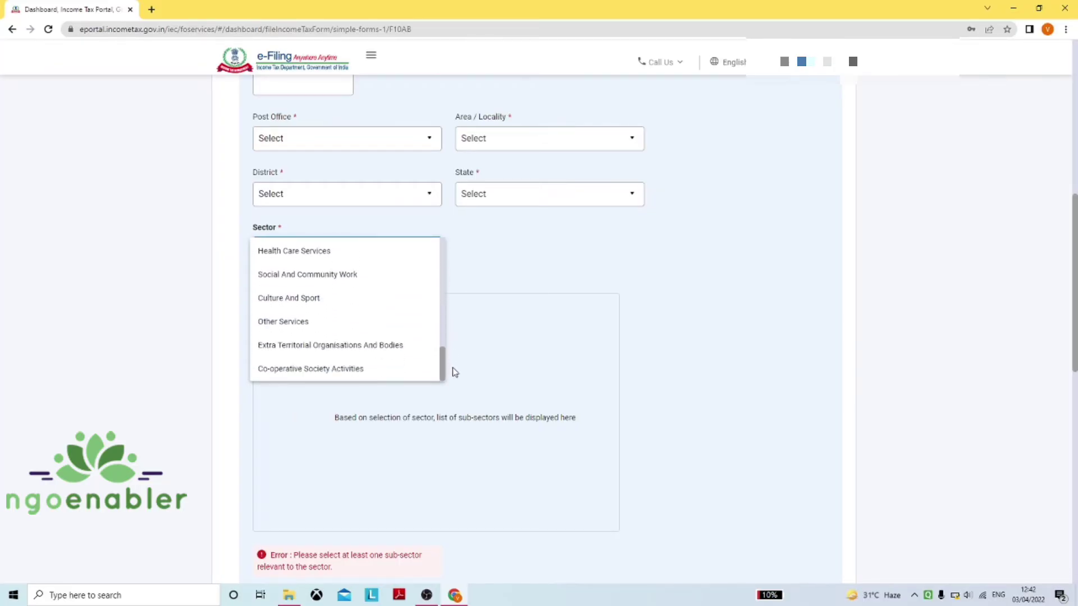
left_click(373, 274)
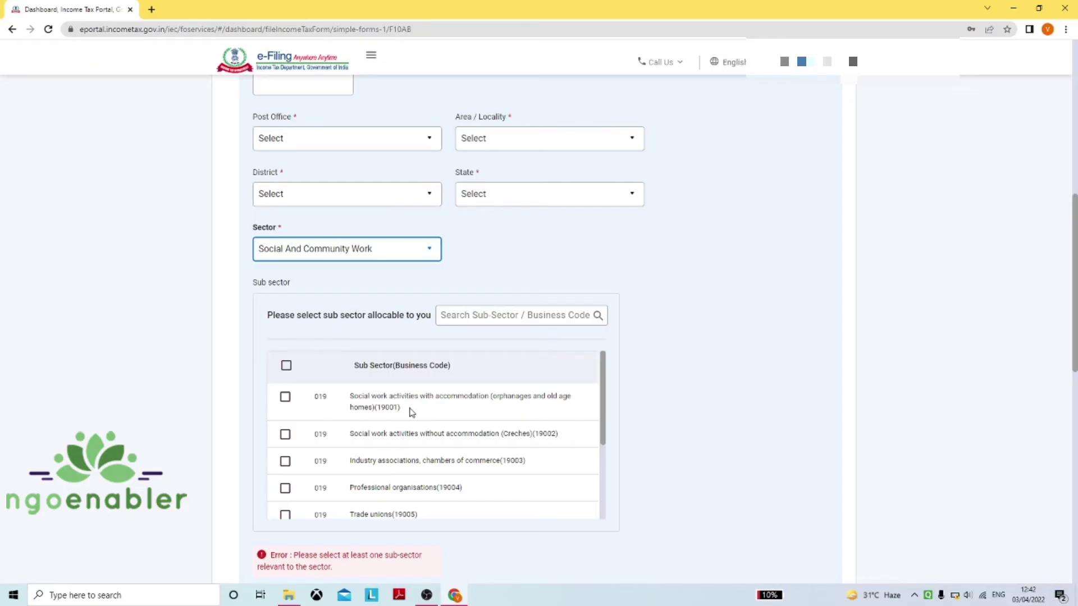
Review the sub-sector options, then cancel the item 11 business-undertaking entry
scroll(411, 412, "down", 3)
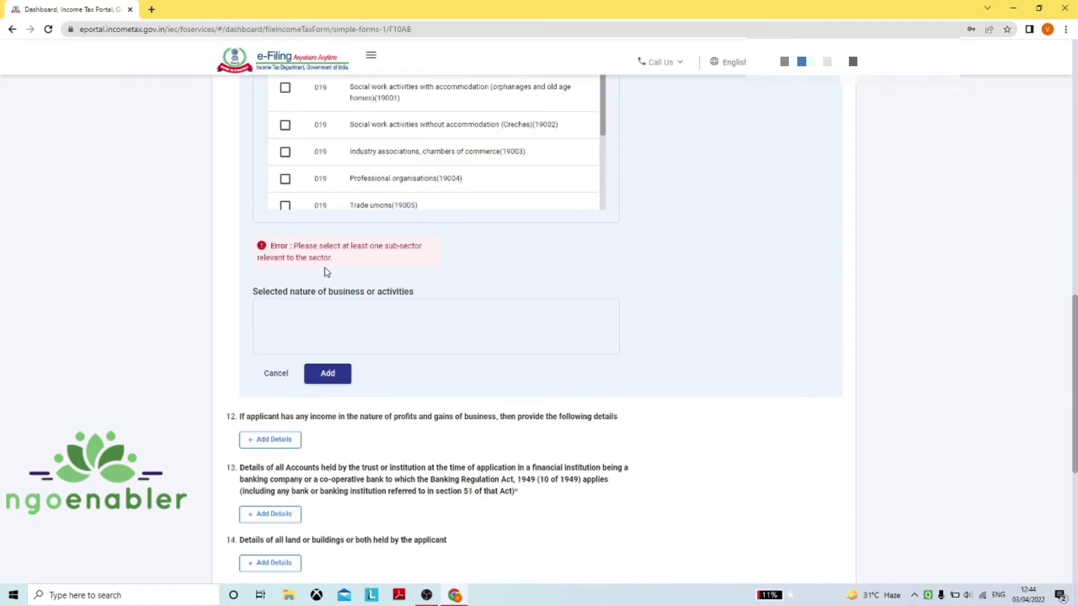
scroll(326, 272, "up", 4)
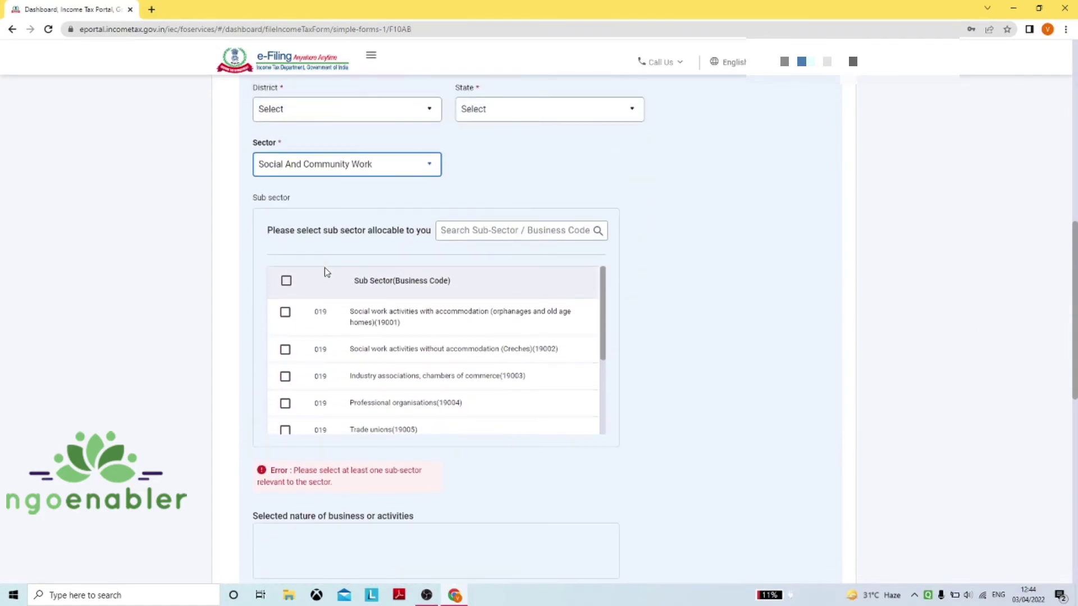
scroll(325, 270, "up", 4)
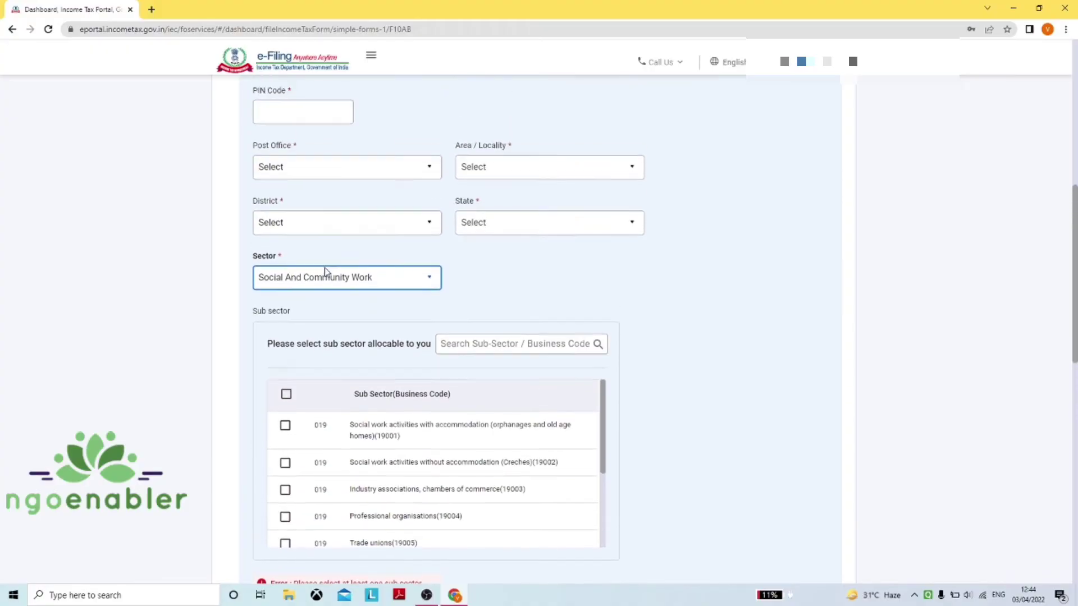
scroll(326, 271, "up", 4)
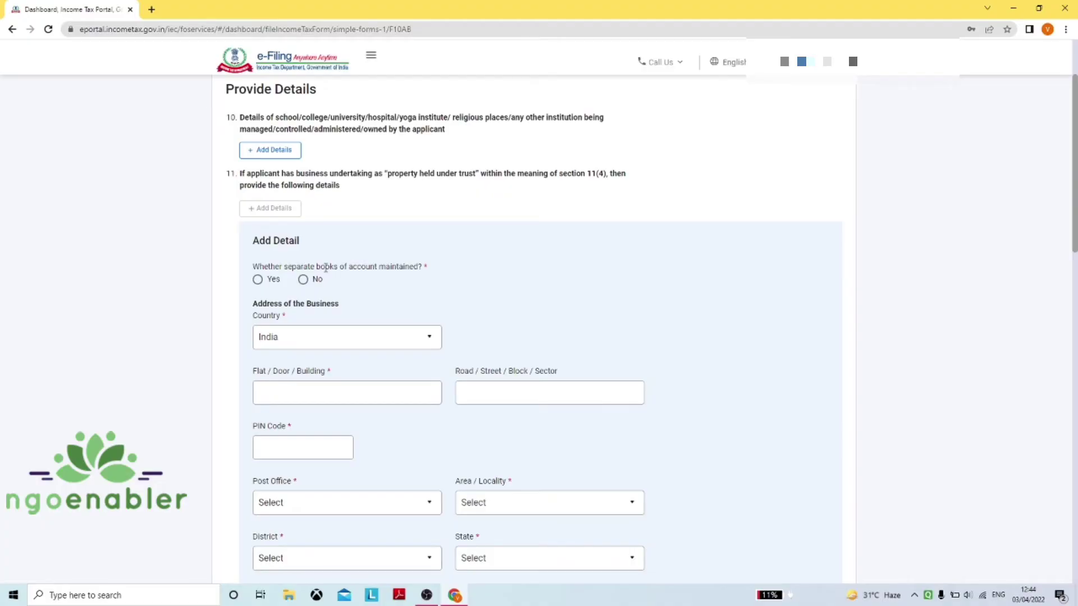
scroll(325, 267, "down", 14)
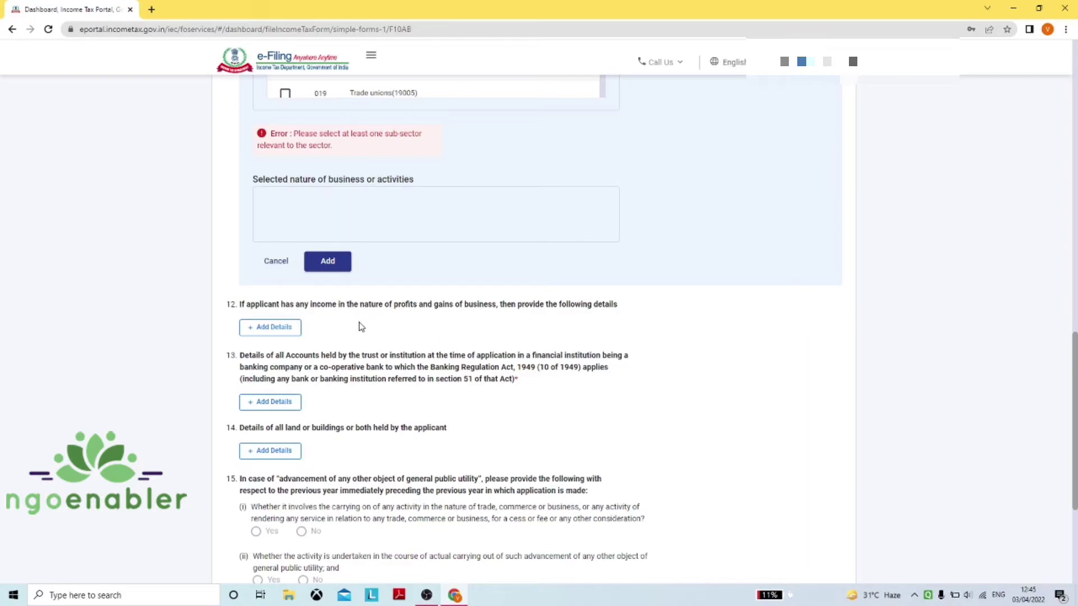
left_click(286, 267)
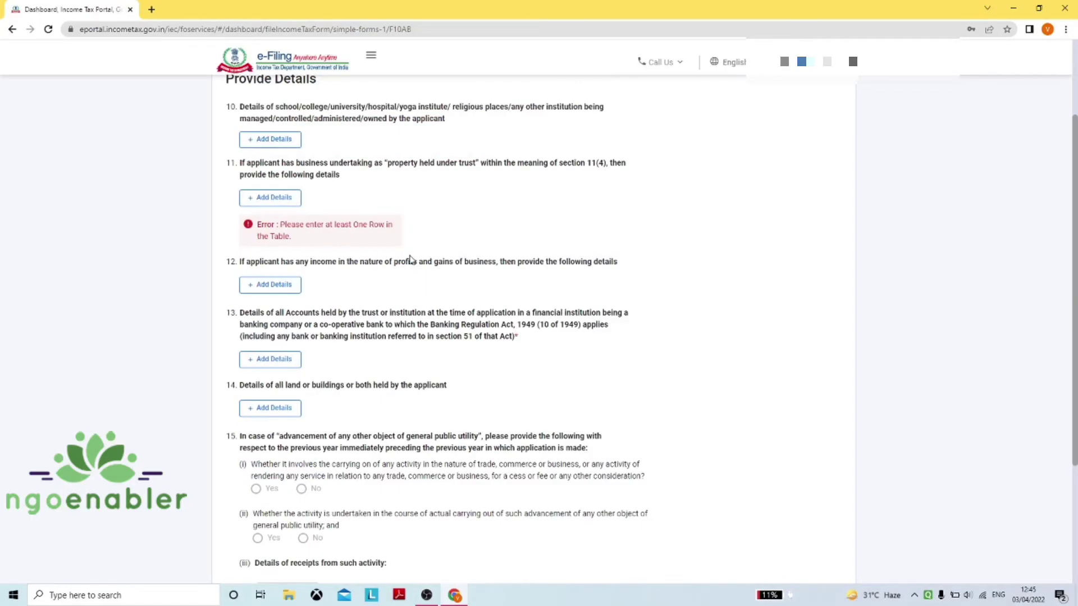
Open another business-undertaking Add Detail panel, then cancel it to return to questions 10–15
left_click(286, 284)
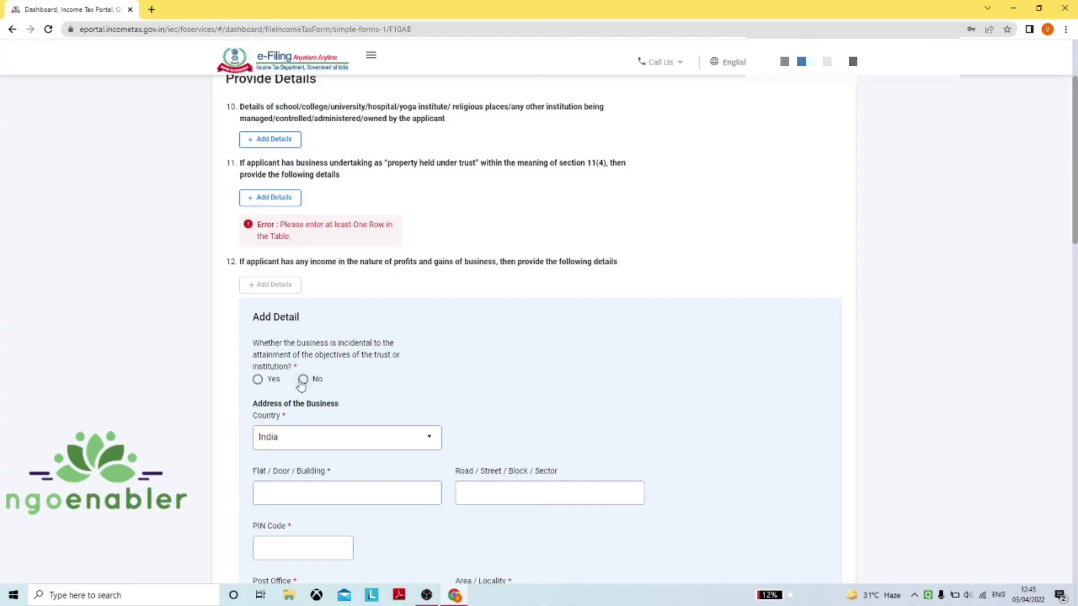
scroll(301, 383, "down", 2)
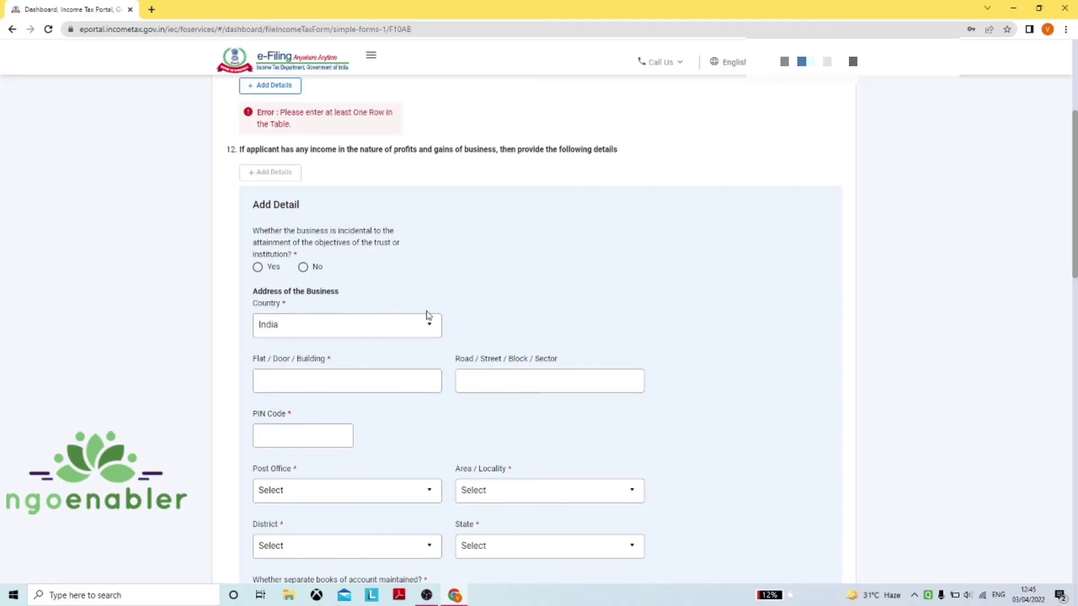
scroll(336, 297, "down", 2)
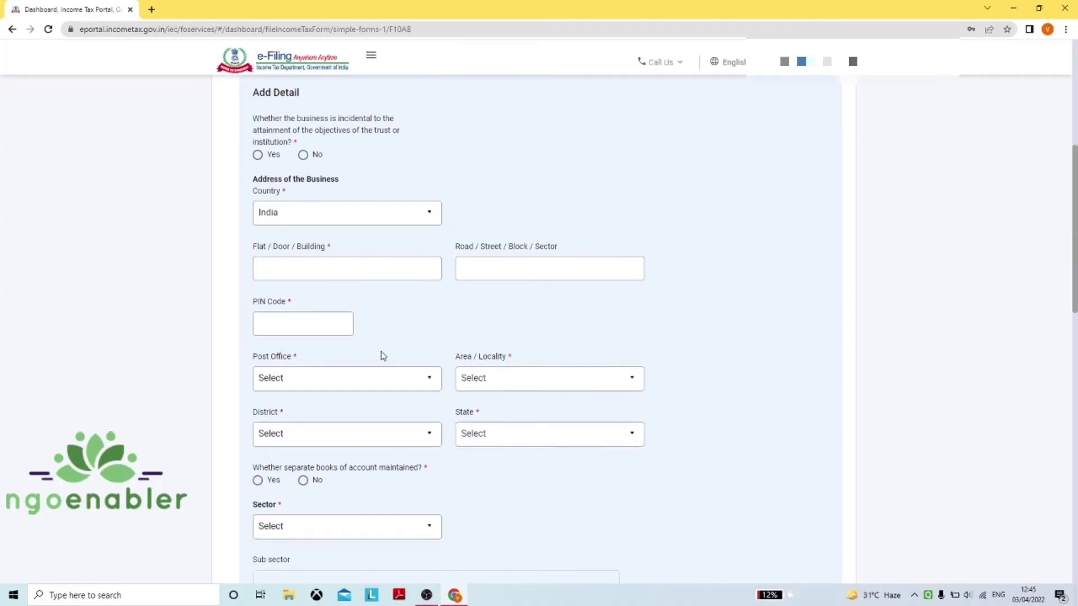
scroll(393, 365, "down", 3)
scroll(424, 325, "down", 4)
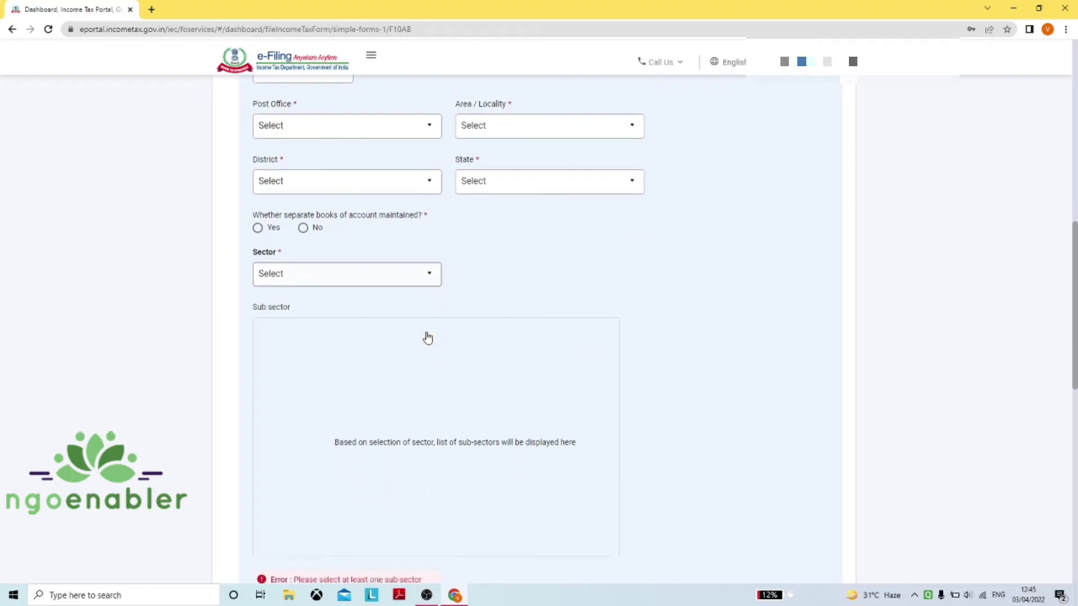
scroll(412, 352, "down", 1)
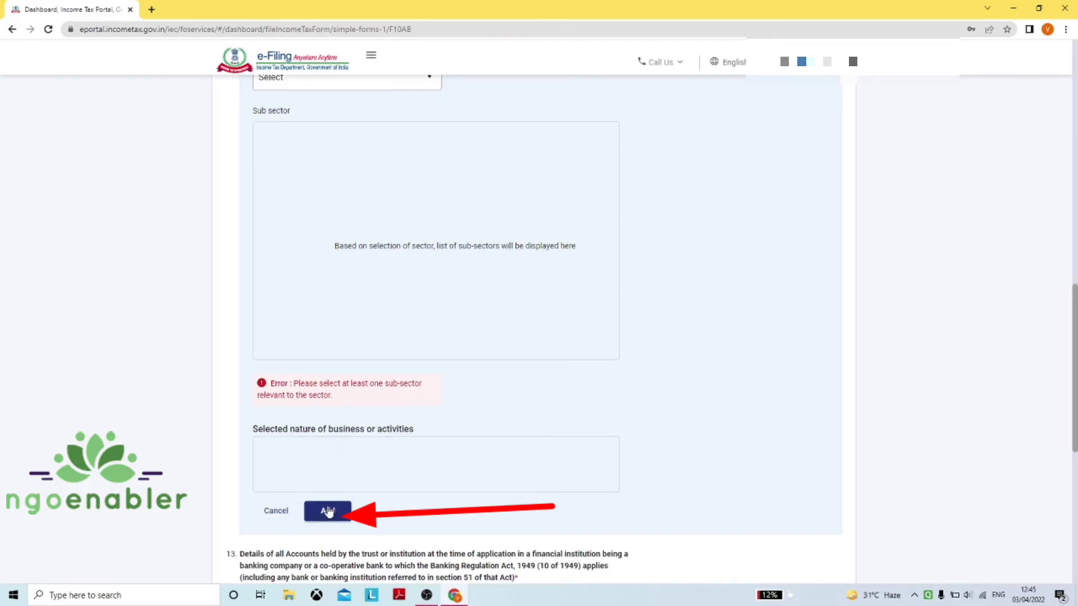
left_click(285, 512)
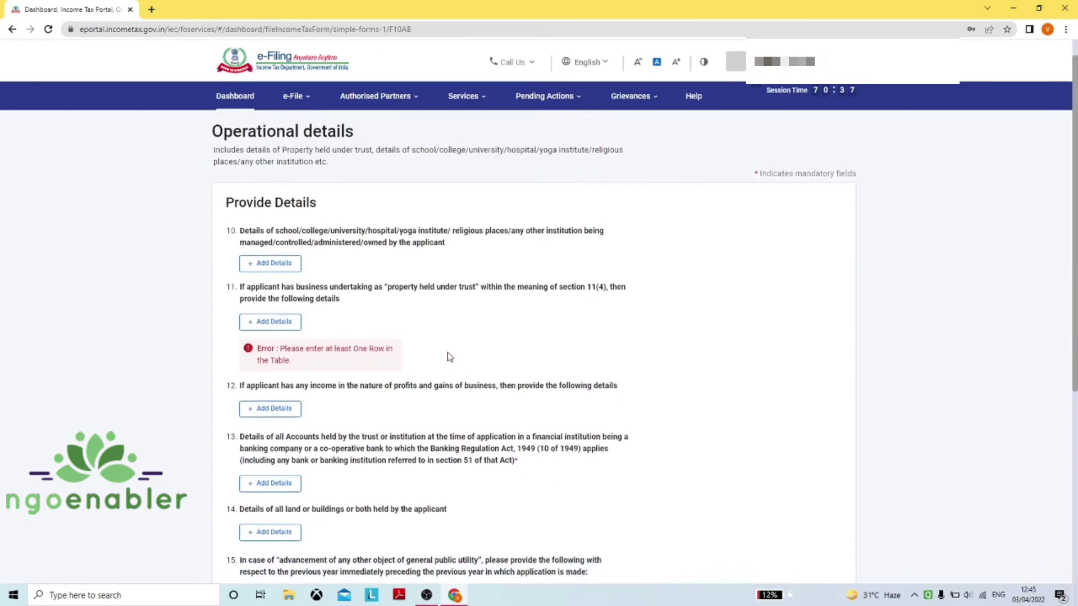
scroll(450, 357, "down", 2)
scroll(449, 357, "down", 1)
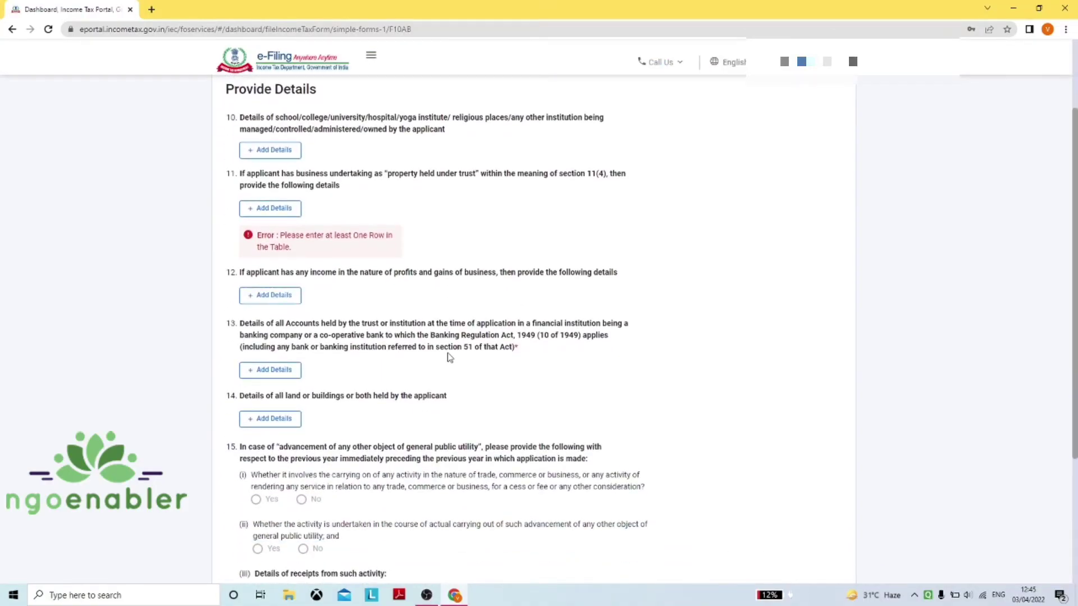
Start a new item 13 bank account entry, noting that question 13 is mandatory
left_click(278, 370)
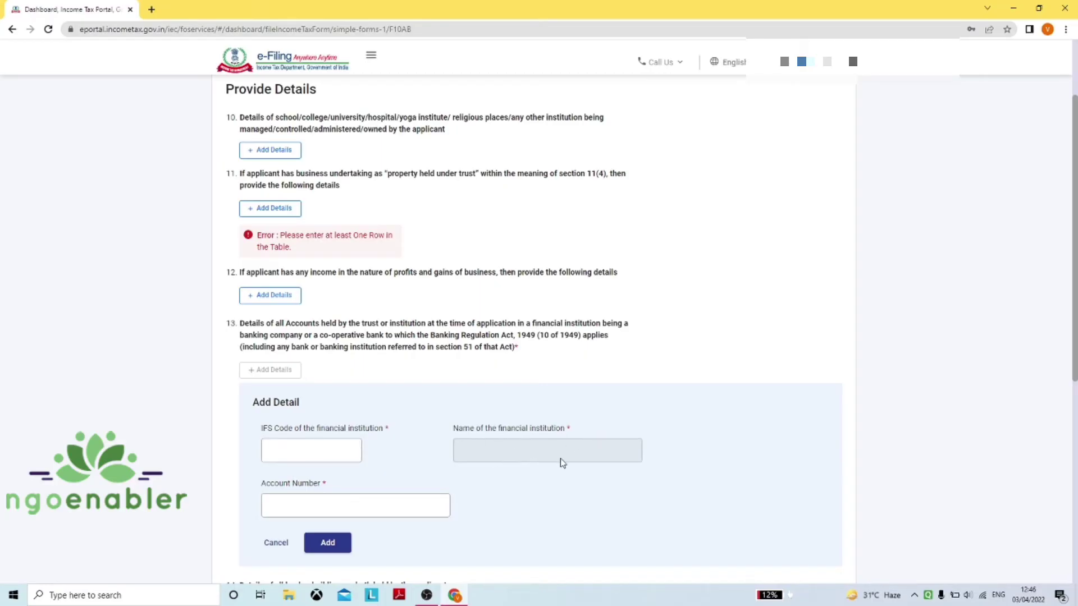
scroll(447, 380, "up", 3)
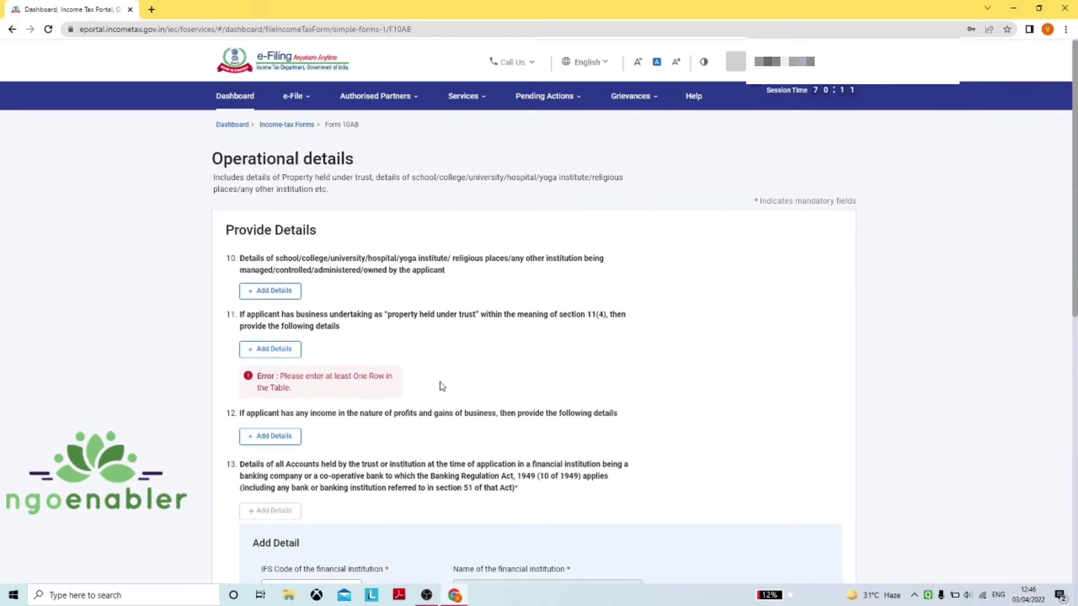
scroll(541, 428, "down", 1)
scroll(538, 428, "up", 1)
scroll(529, 444, "down", 3)
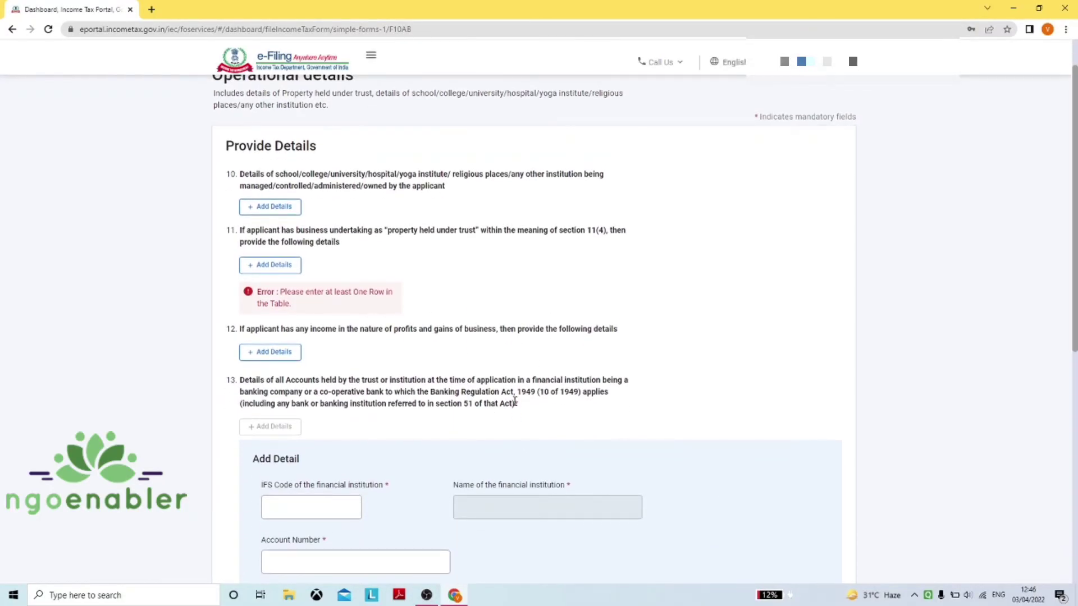
left_click_drag(513, 401, 522, 407)
left_click(523, 407)
scroll(507, 425, "down", 1)
scroll(506, 425, "down", 2)
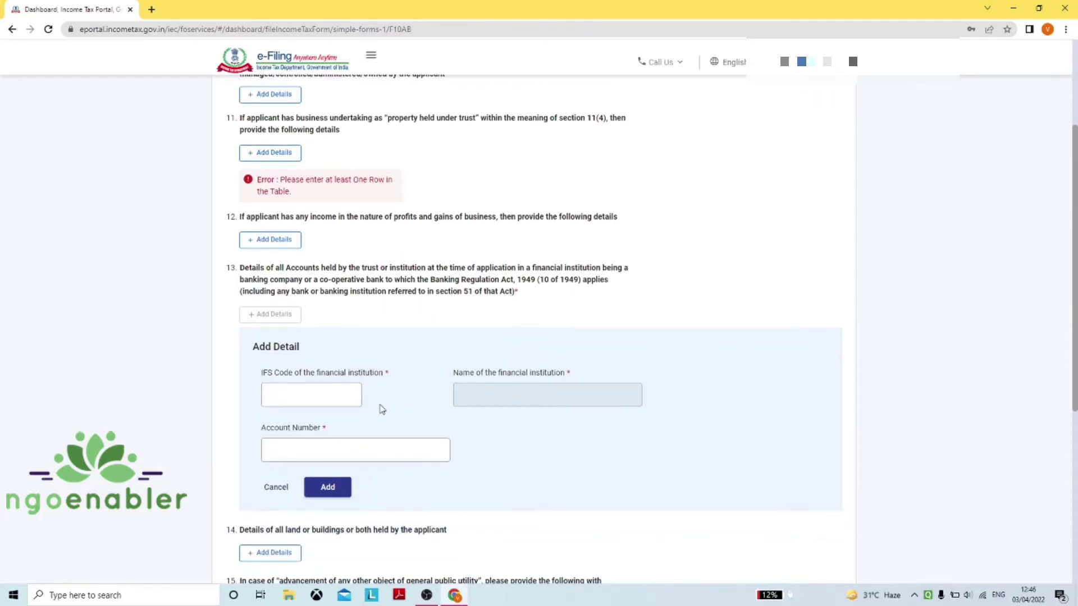
Add the HDFC BANK account row with IFS code HDFC0000529 and the trust's account number
left_click(317, 395)
type("H")
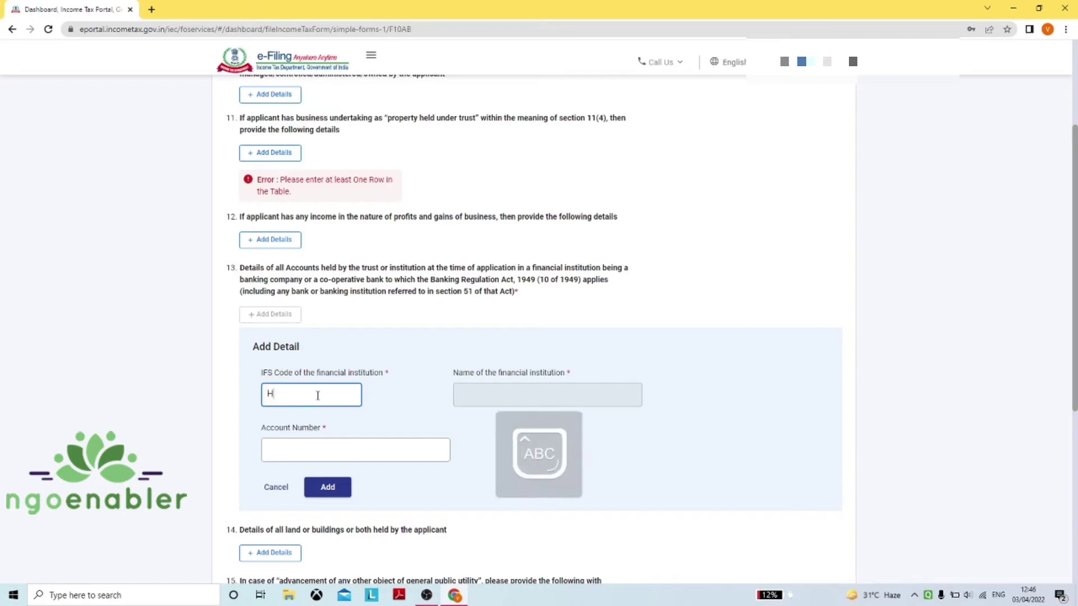
type("DFC0000")
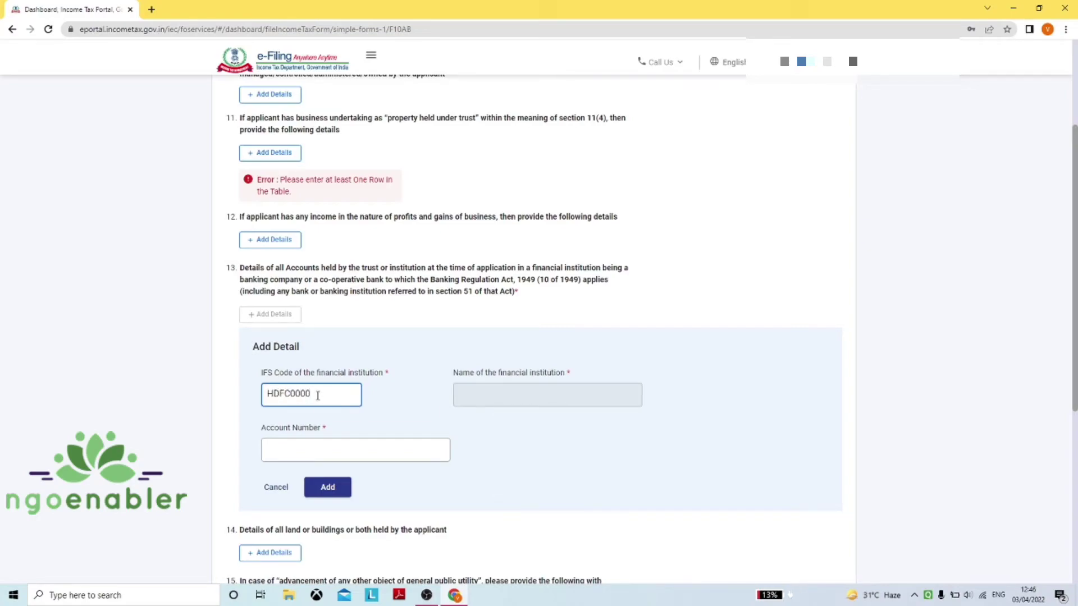
type("529")
left_click(336, 454)
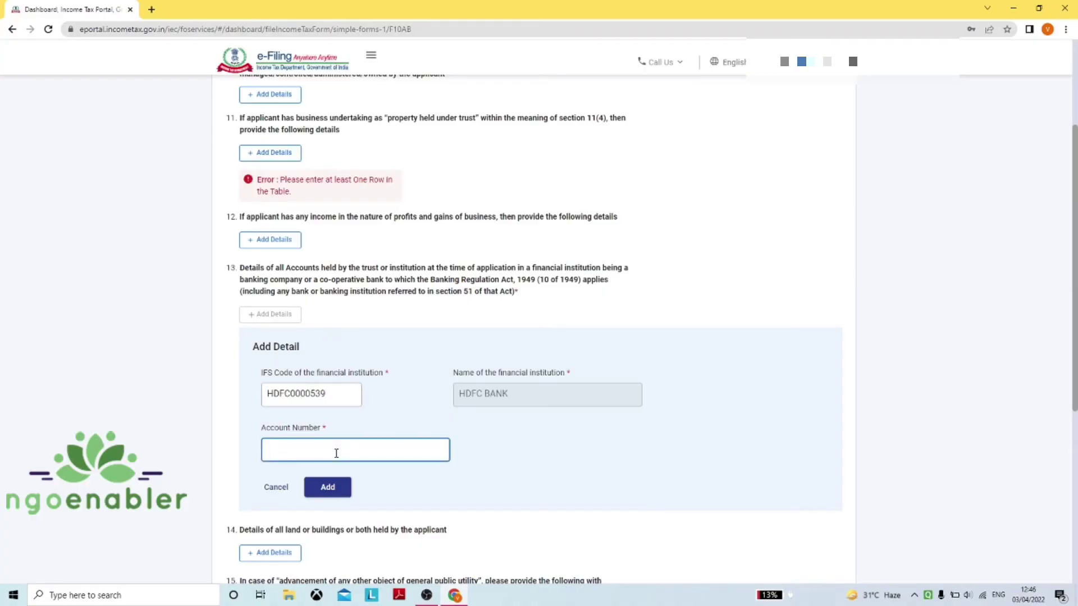
left_click(329, 488)
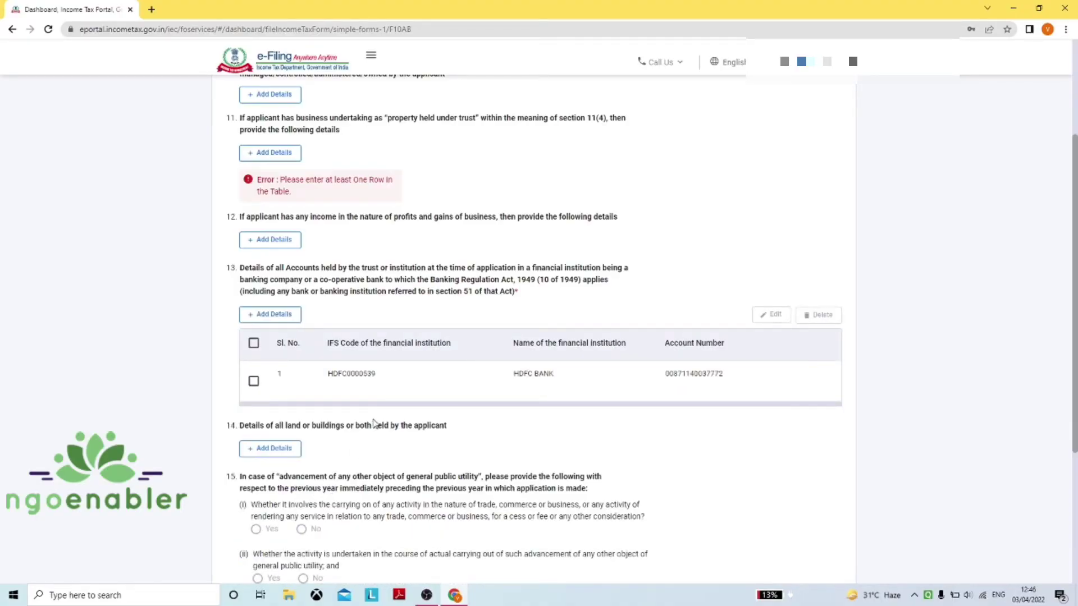
scroll(373, 422, "down", 2)
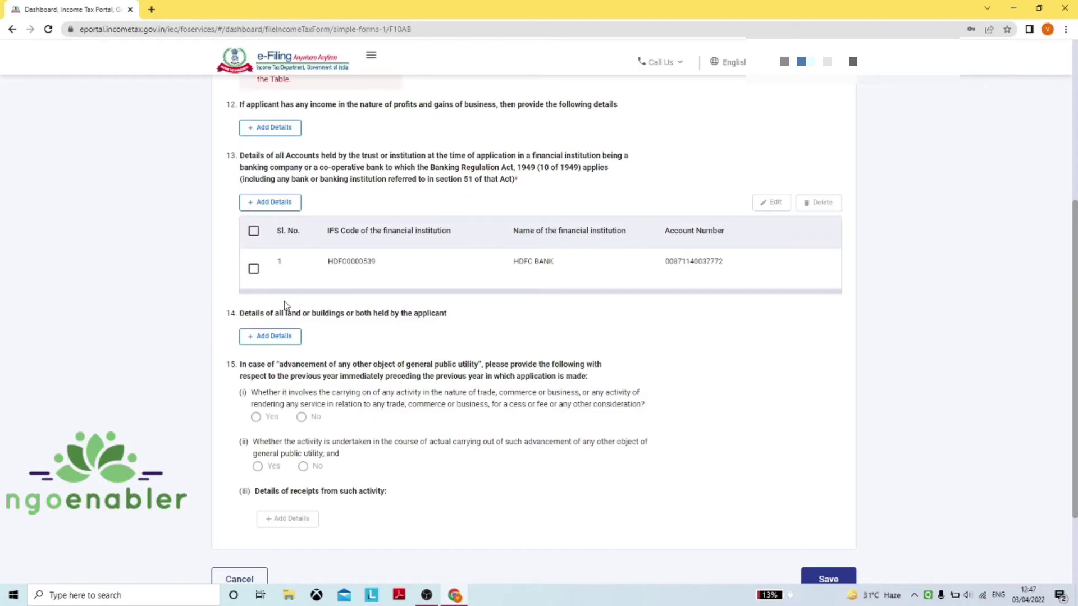
Open an empty item 14 land-or-buildings entry and review its address and acquisition fields
left_click(280, 337)
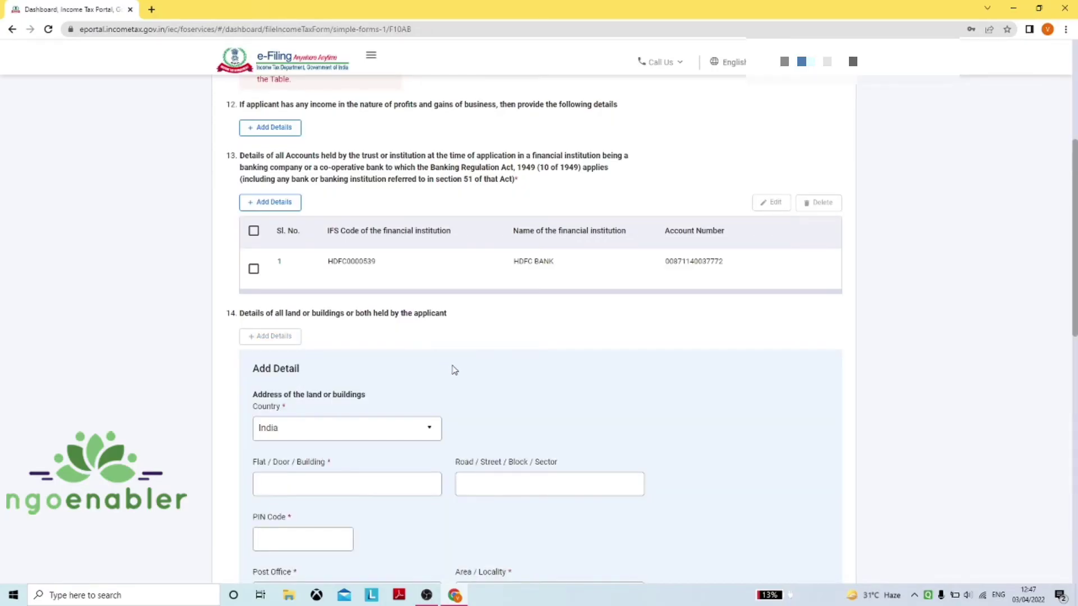
scroll(455, 370, "down", 2)
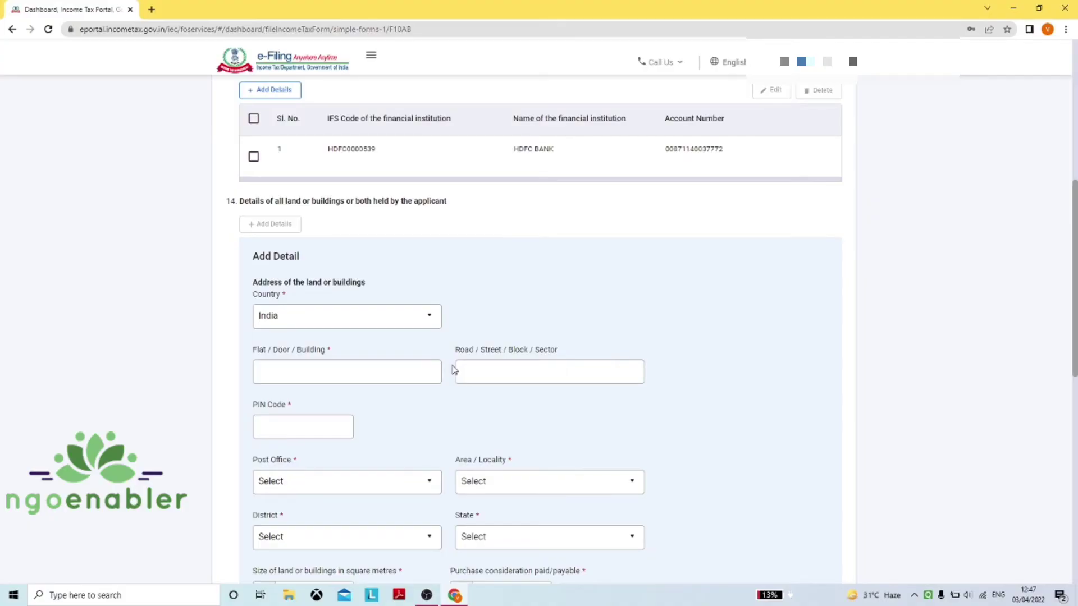
scroll(454, 369, "up", 1)
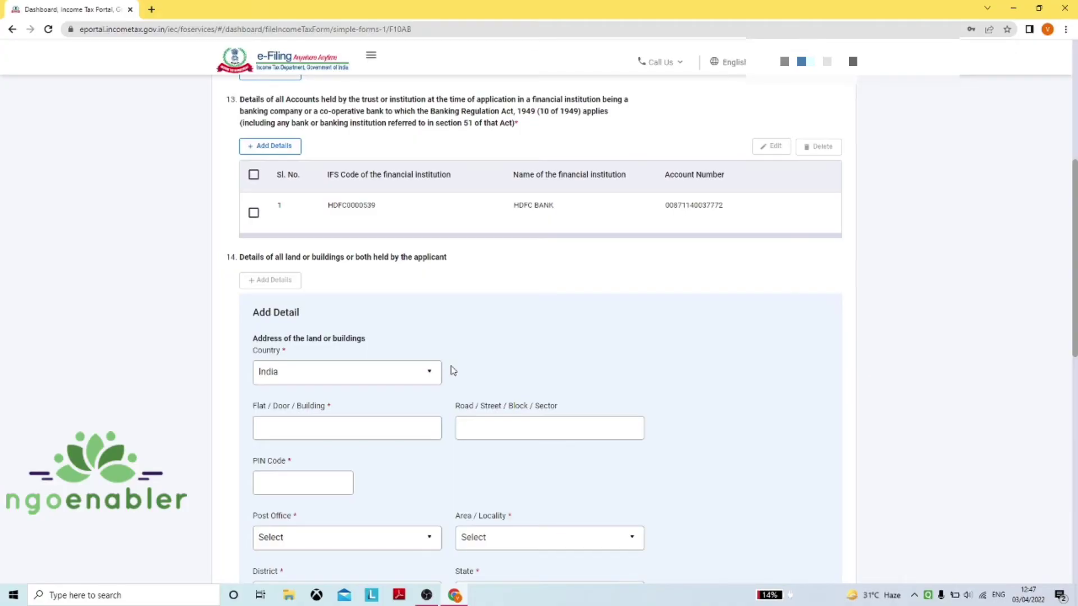
scroll(453, 370, "up", 1)
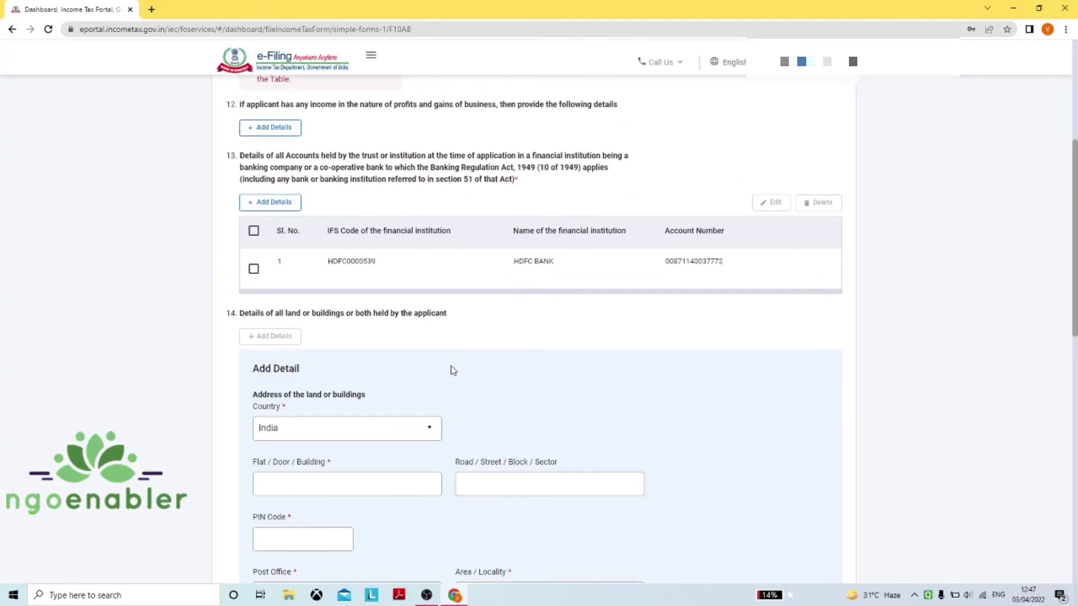
scroll(453, 370, "down", 4)
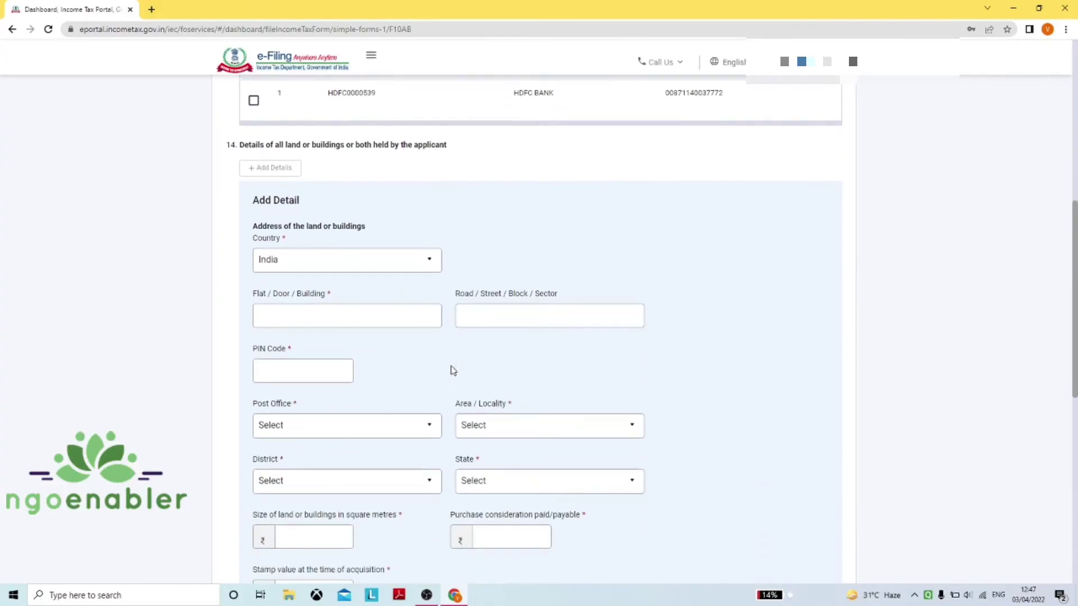
scroll(451, 370, "down", 2)
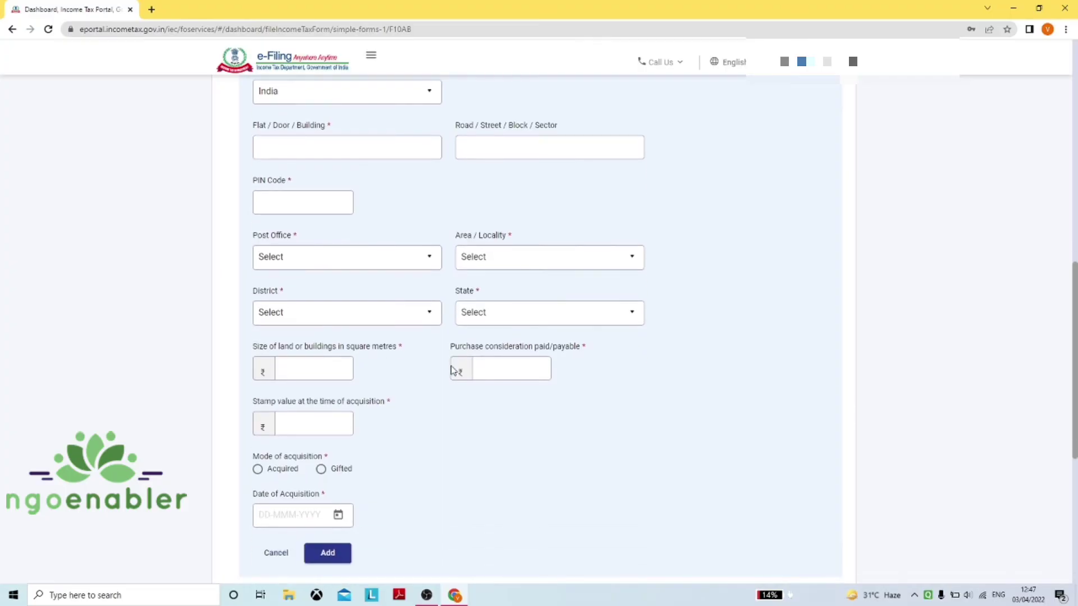
scroll(452, 370, "up", 1)
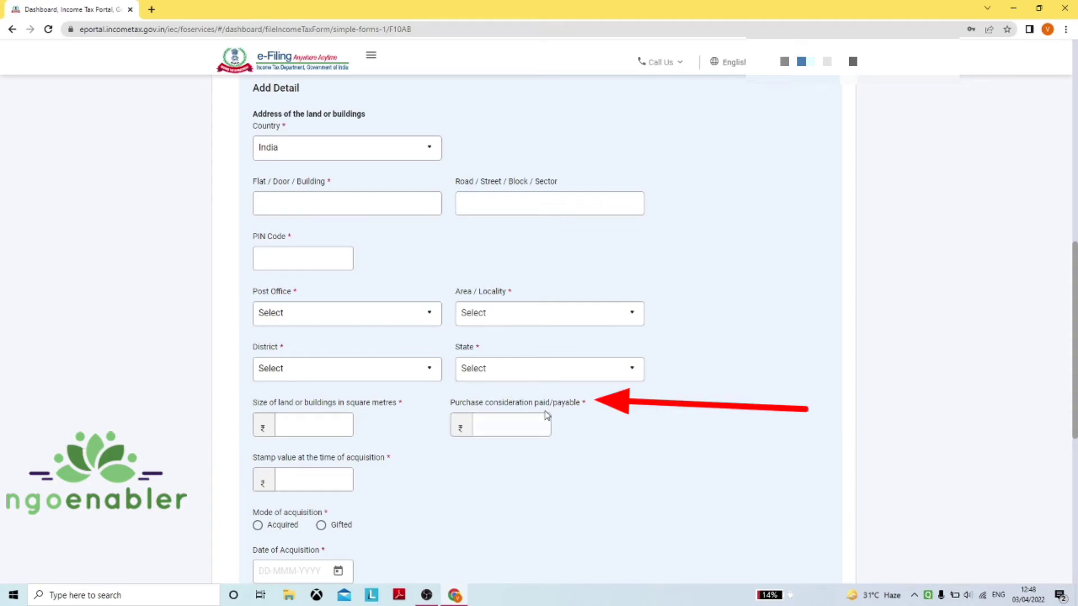
scroll(547, 416, "down", 1)
scroll(547, 415, "down", 1)
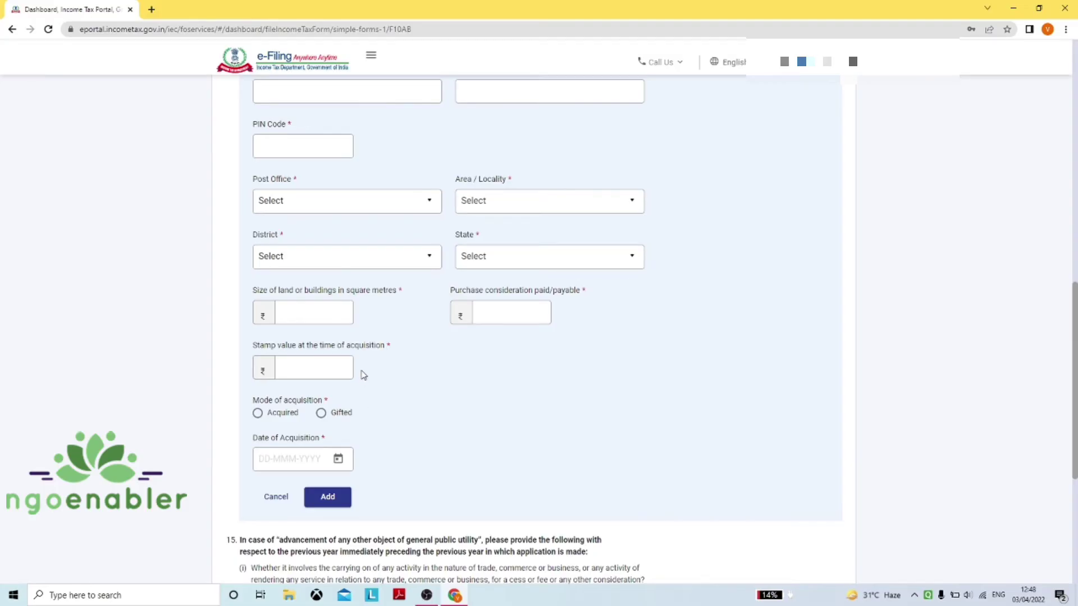
scroll(360, 372, "up", 1)
scroll(360, 370, "up", 1)
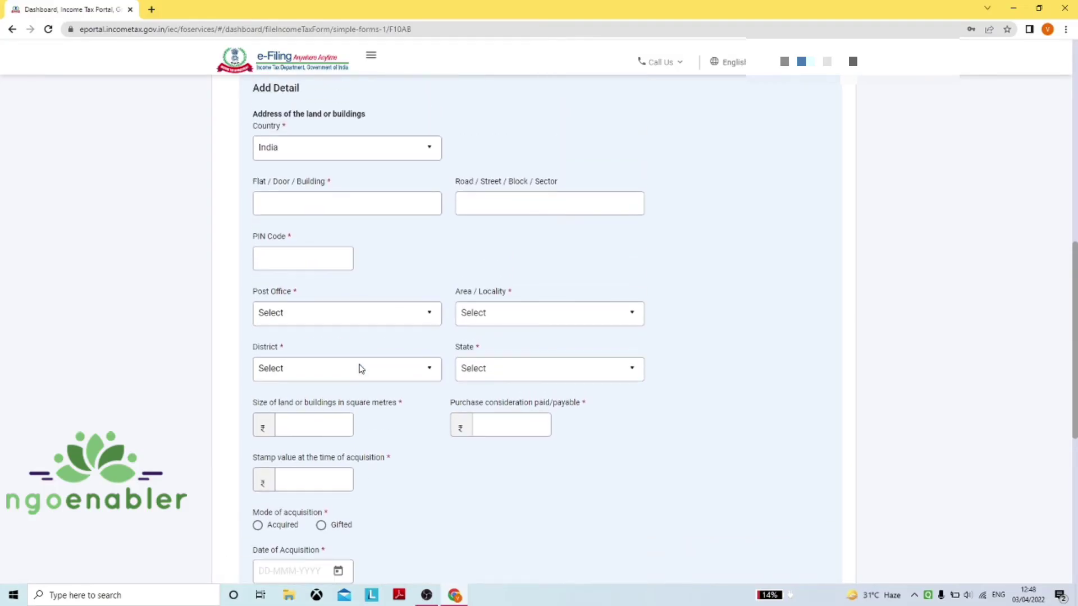
scroll(360, 368, "up", 1)
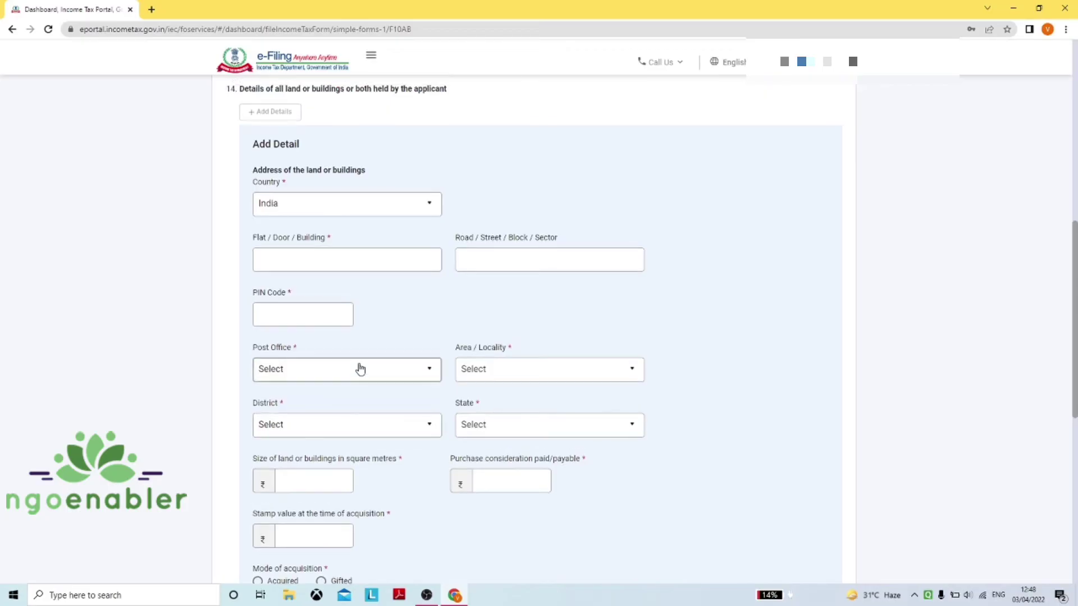
scroll(360, 369, "down", 2)
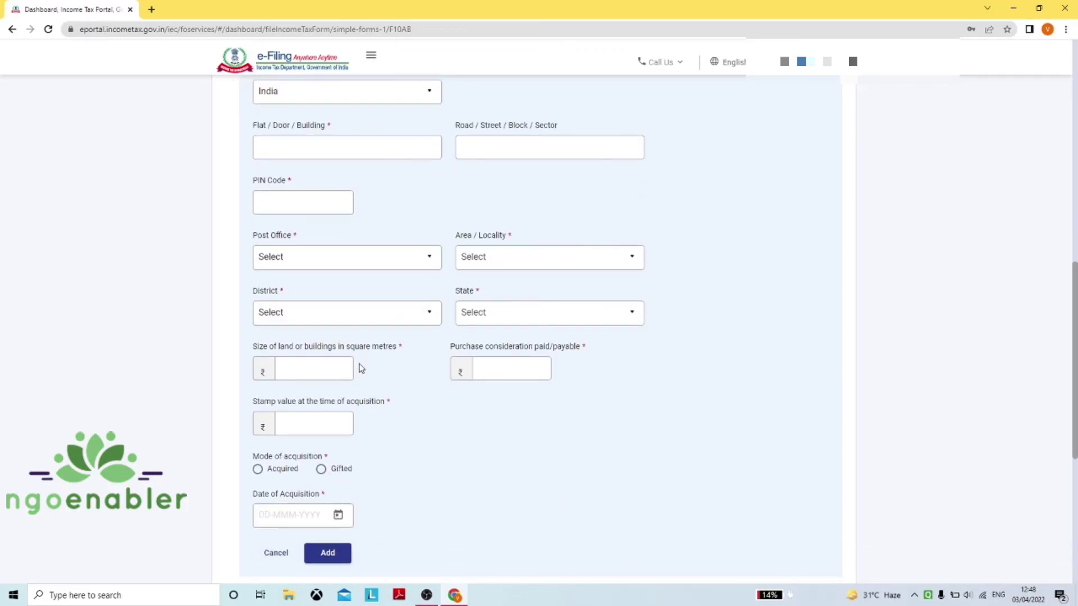
scroll(361, 368, "down", 1)
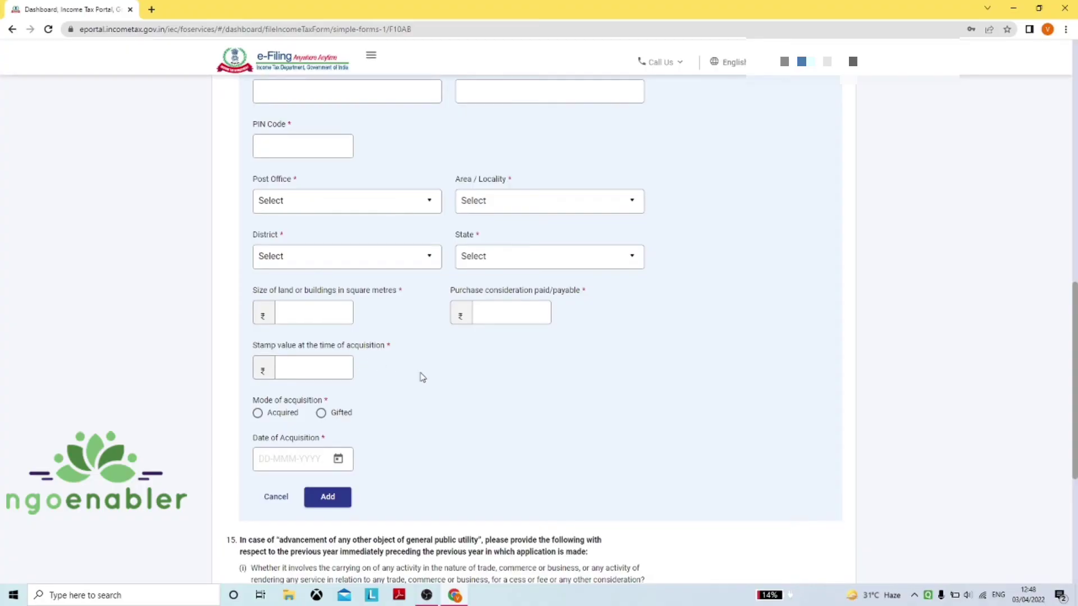
scroll(439, 358, "up", 2)
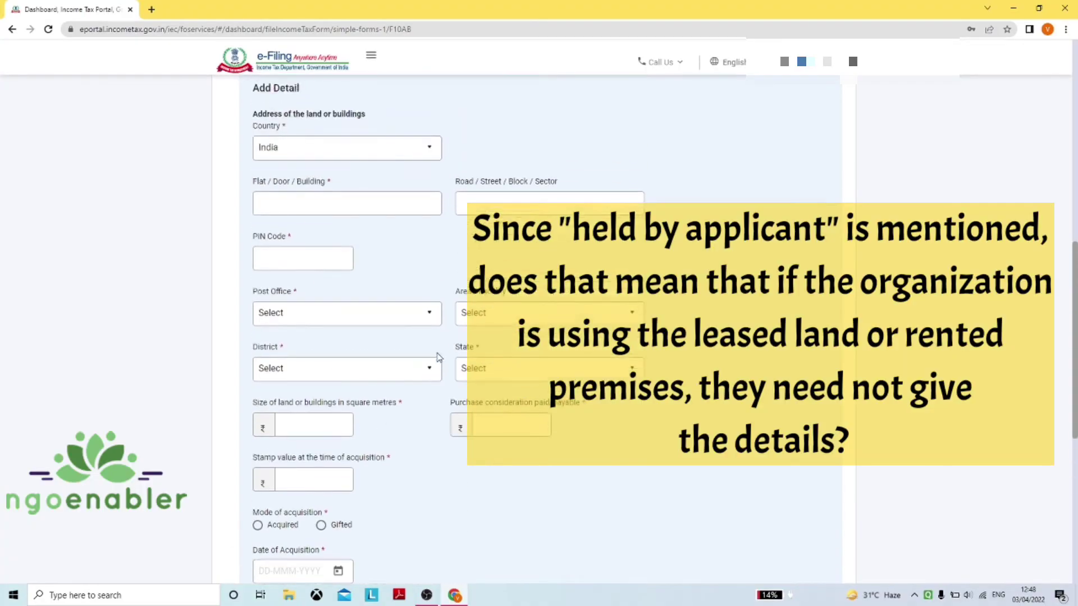
scroll(438, 357, "up", 2)
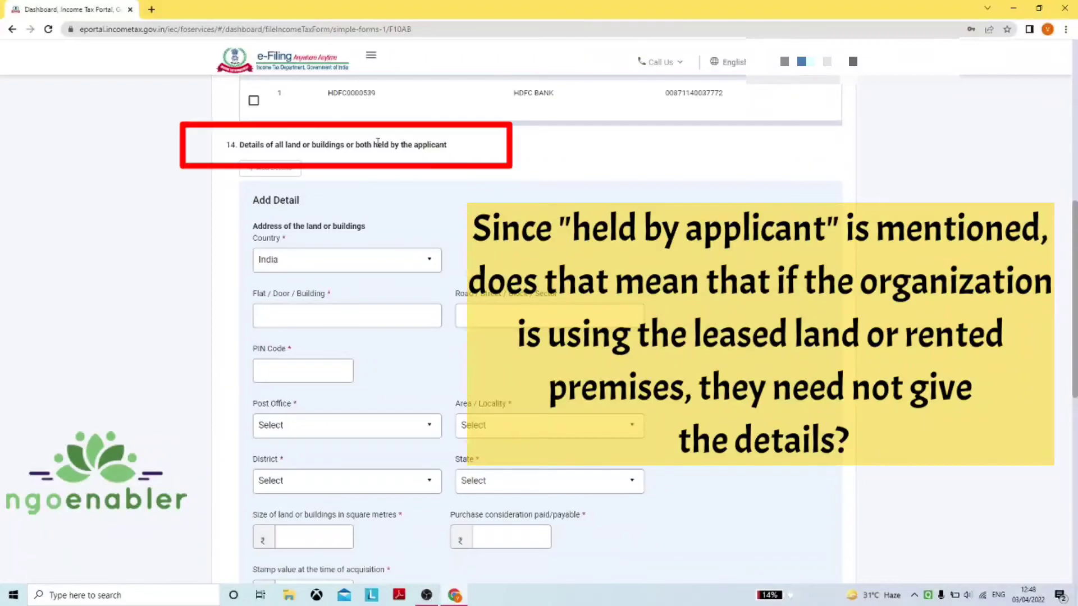
left_click_drag(372, 145, 449, 150)
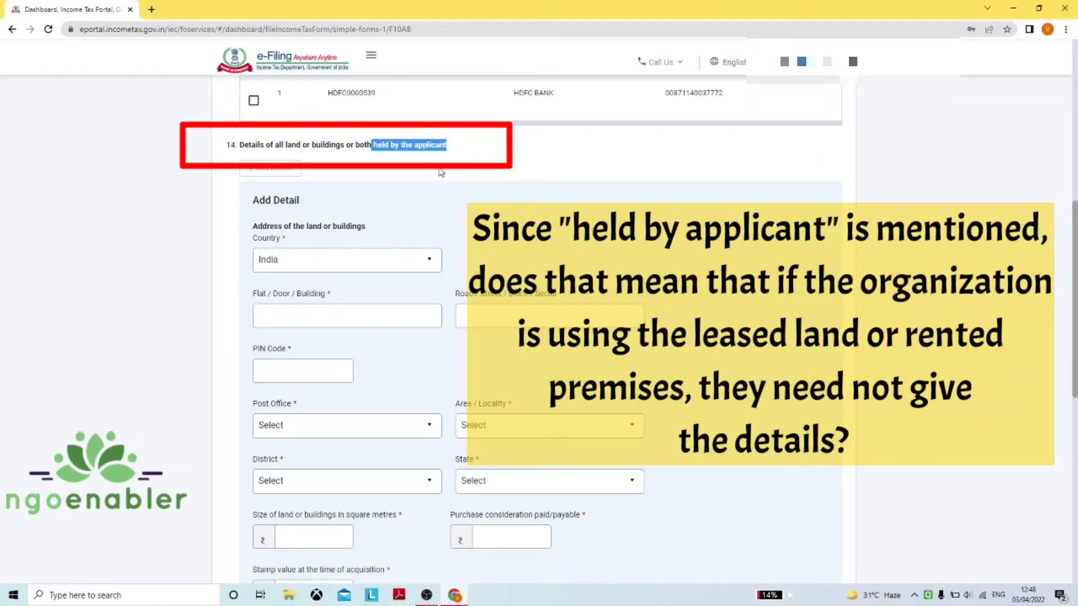
left_click(441, 174)
scroll(509, 307, "down", 1)
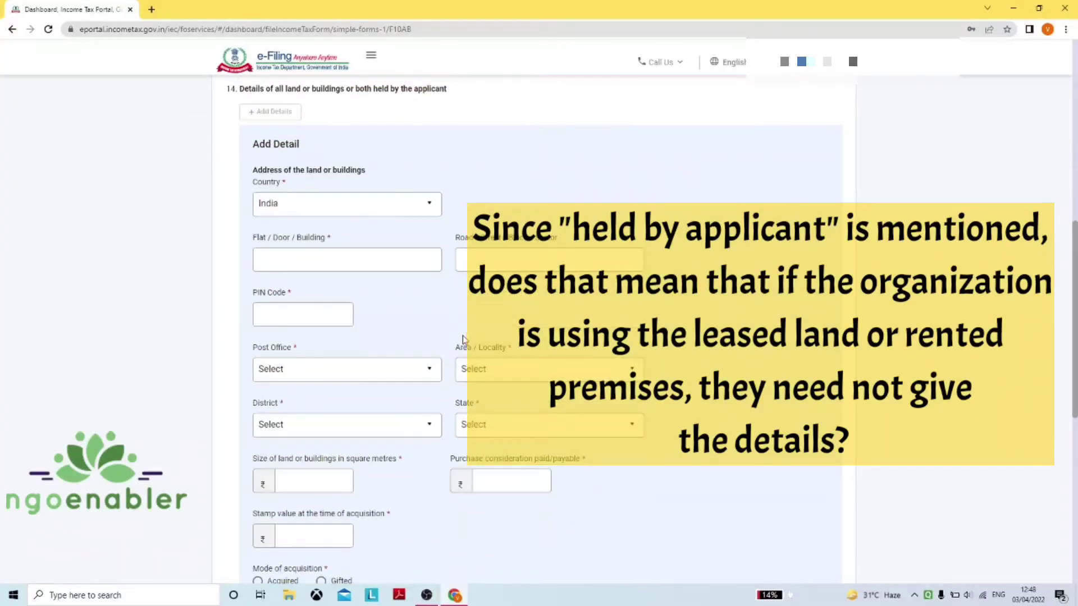
scroll(463, 339, "down", 1)
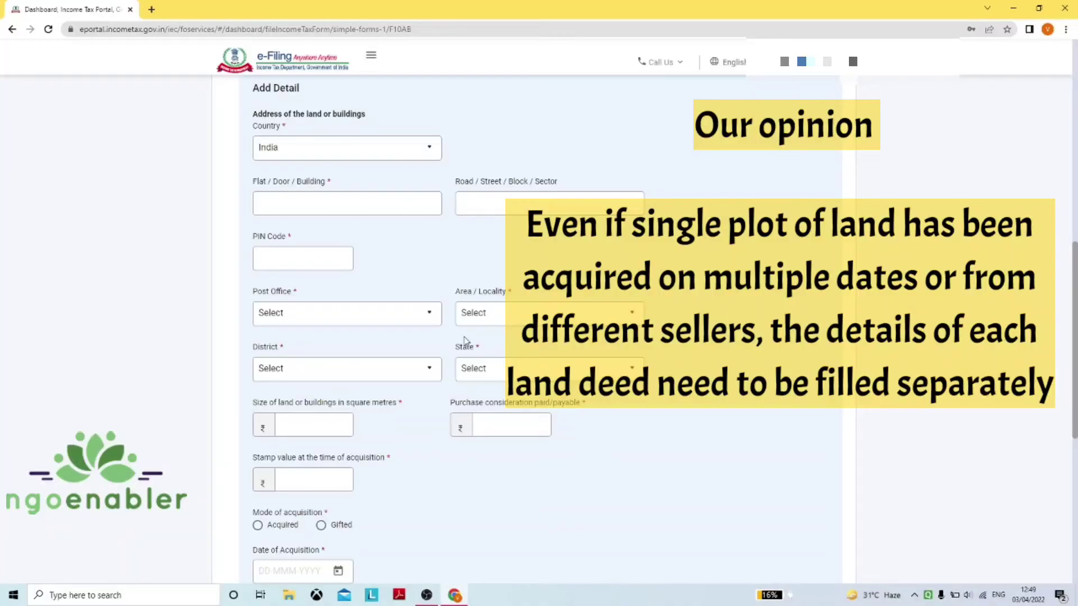
scroll(464, 340, "down", 1)
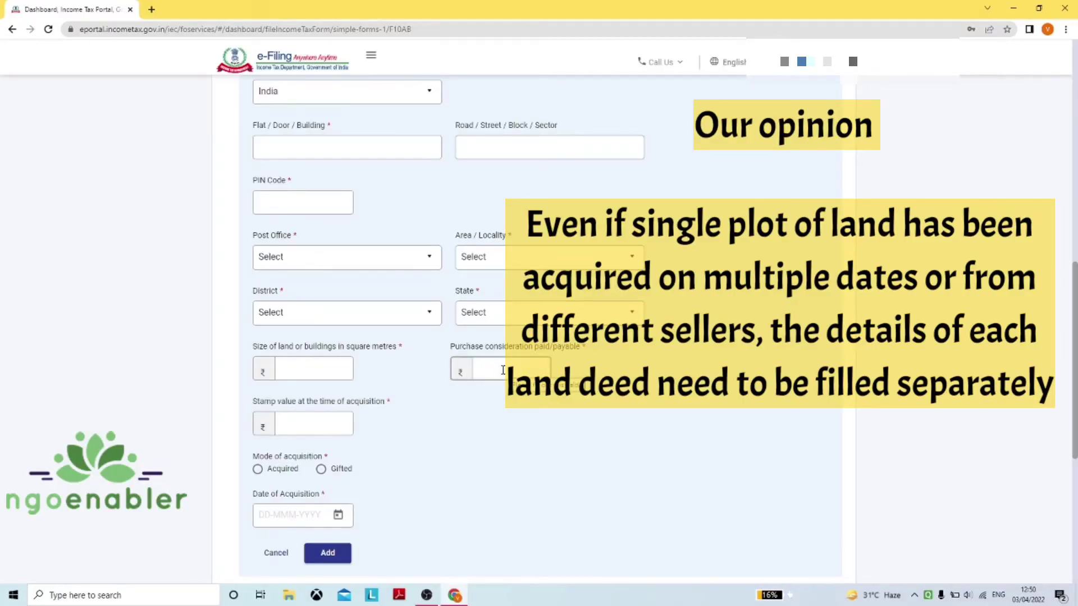
scroll(472, 376, "down", 2)
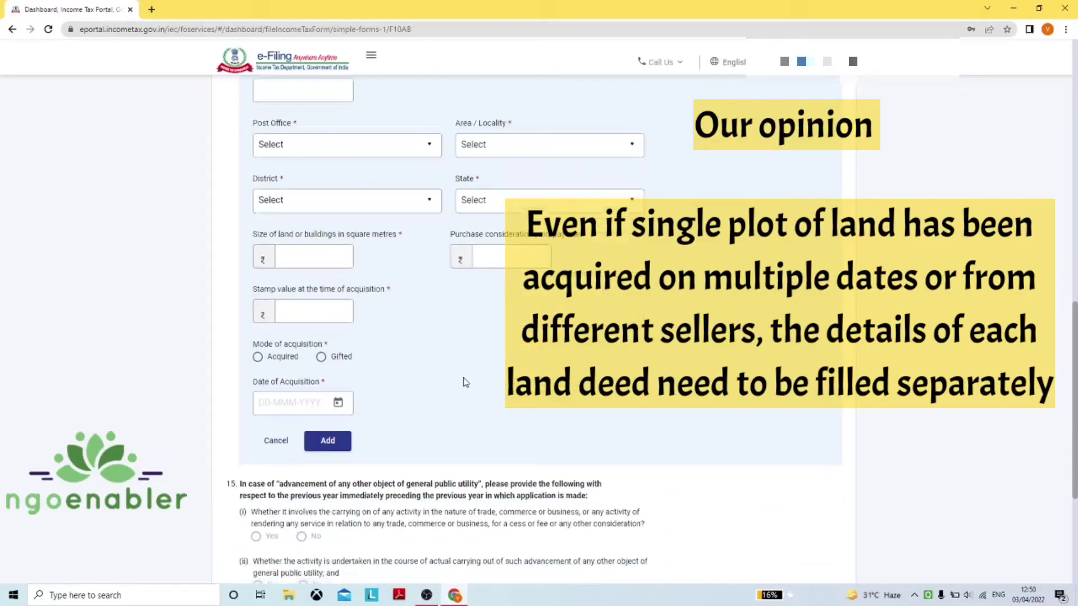
Cancel the empty item 14 land entry and highlight the 'preceding the previous year' phrase in question 15
left_click(277, 444)
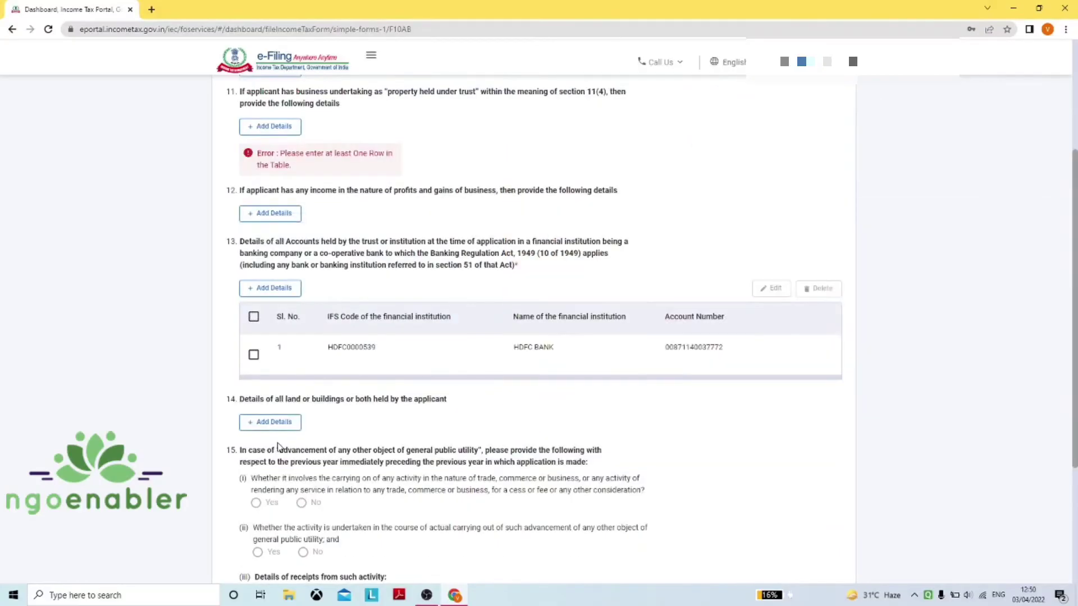
scroll(475, 333, "down", 2)
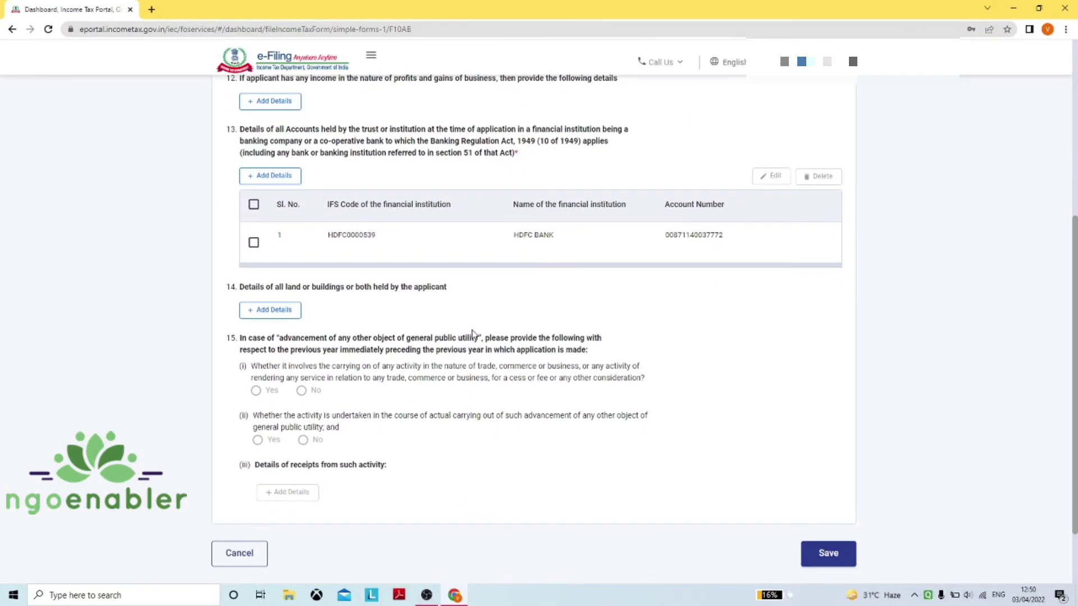
scroll(472, 332, "down", 1)
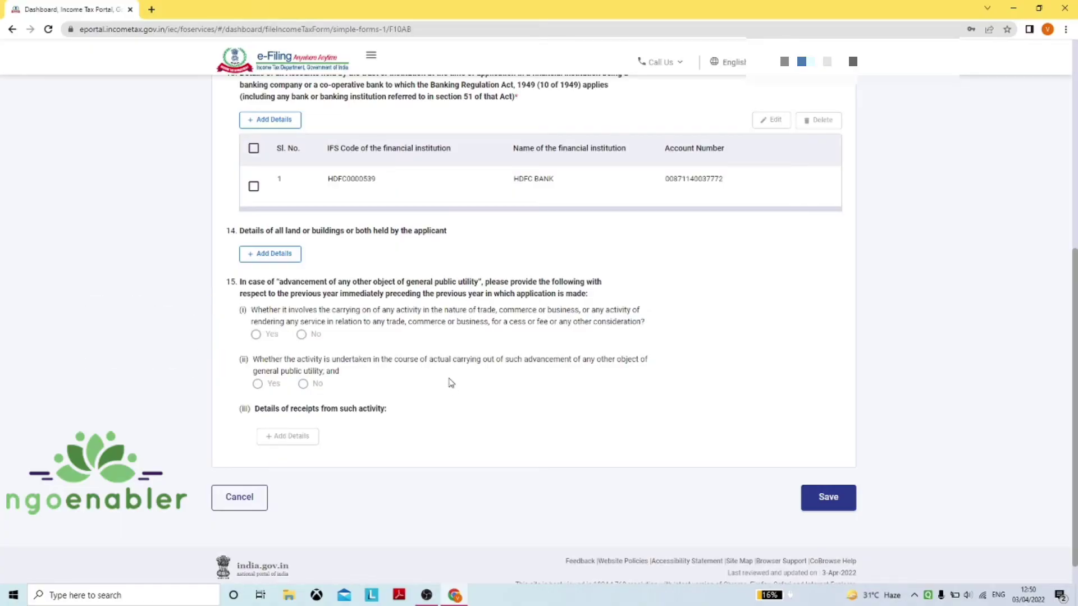
left_click_drag(339, 296, 487, 295)
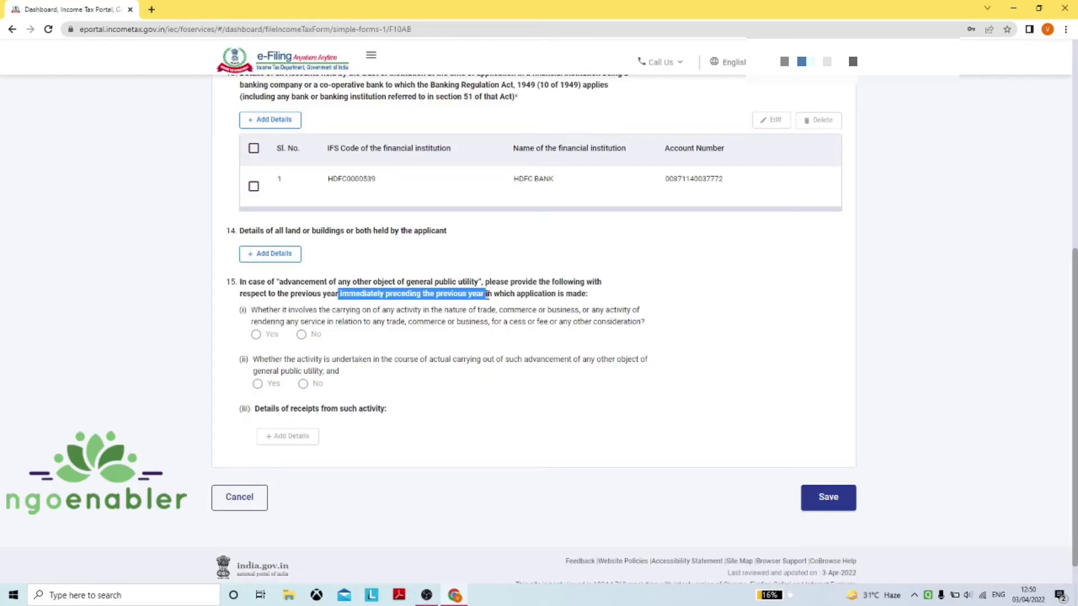
left_click(489, 433)
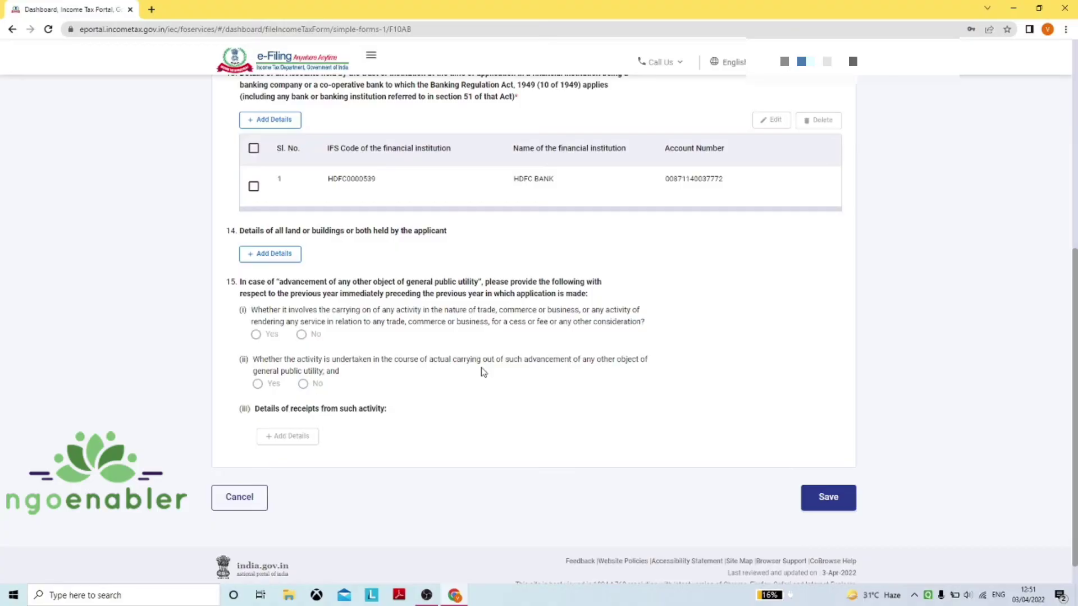
Leave the Operational details form, saving the changes
scroll(481, 372, "up", 7)
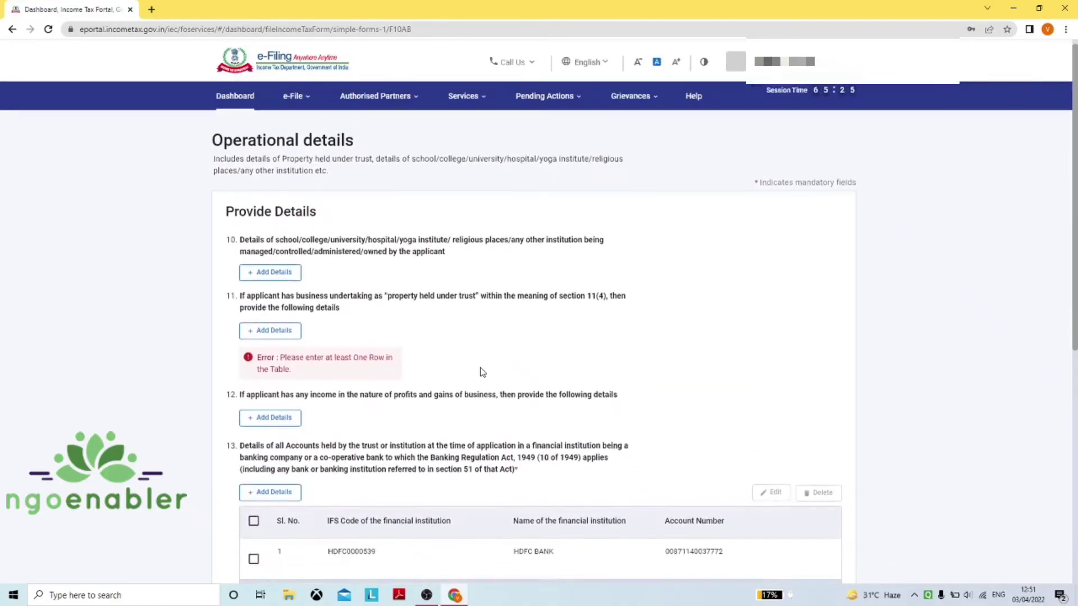
scroll(481, 372, "down", 10)
left_click(249, 470)
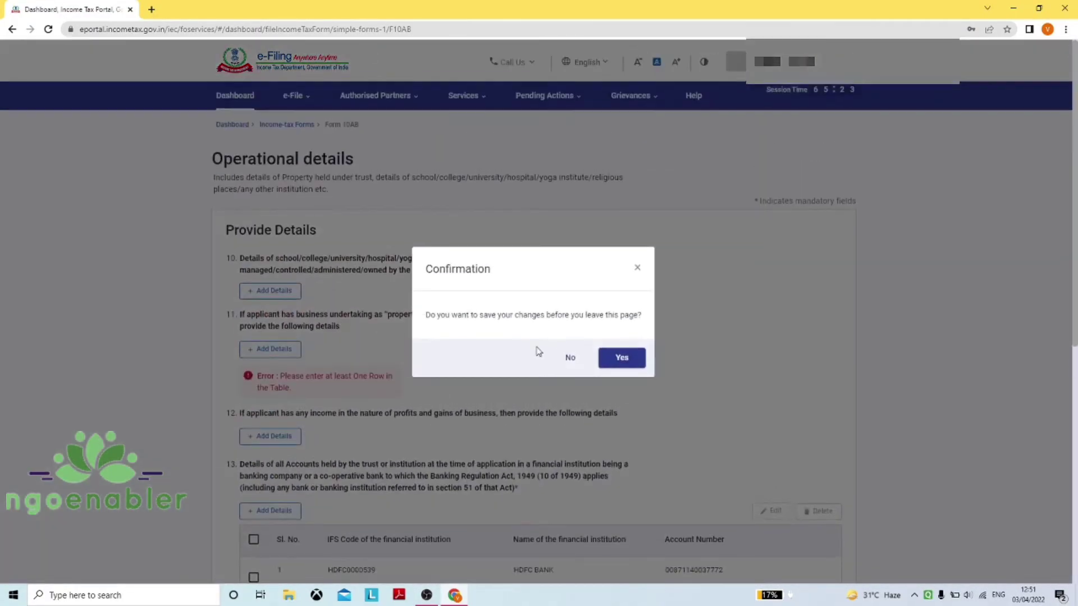
left_click(618, 362)
Tick 'Advancement of any other objects of general public utility' in Incorporation details, save, and reopen Operational details
left_click(450, 280)
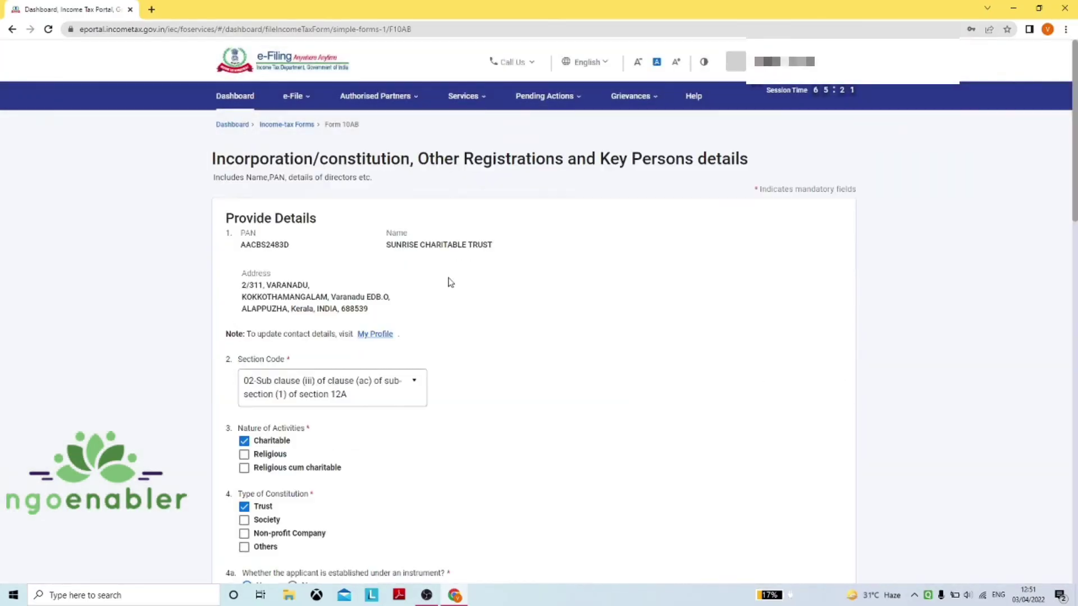
scroll(407, 313, "down", 10)
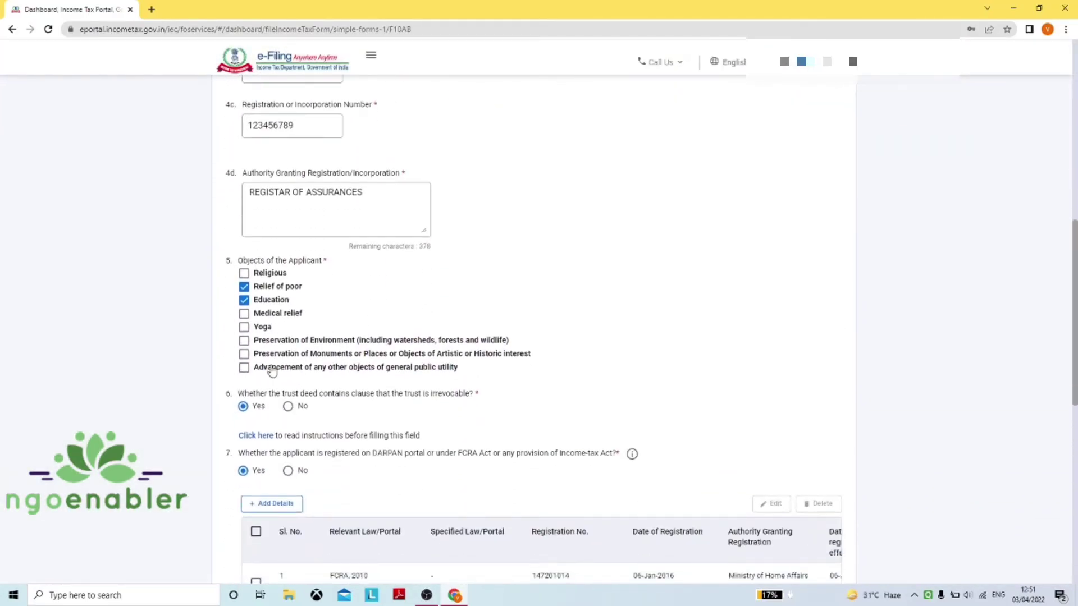
left_click(245, 368)
scroll(448, 362, "down", 2)
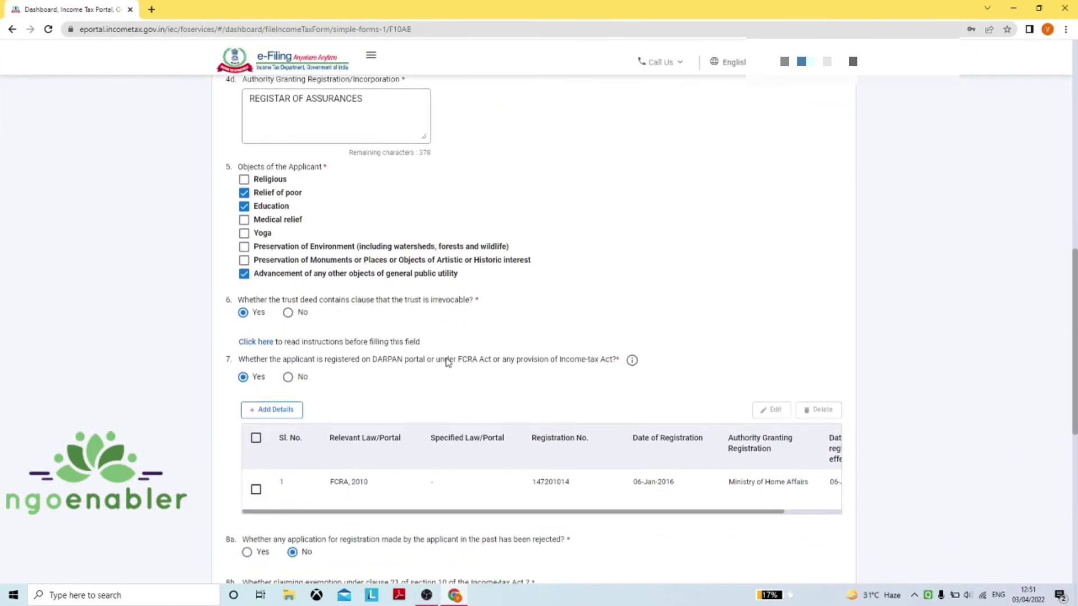
scroll(448, 362, "down", 8)
left_click(819, 474)
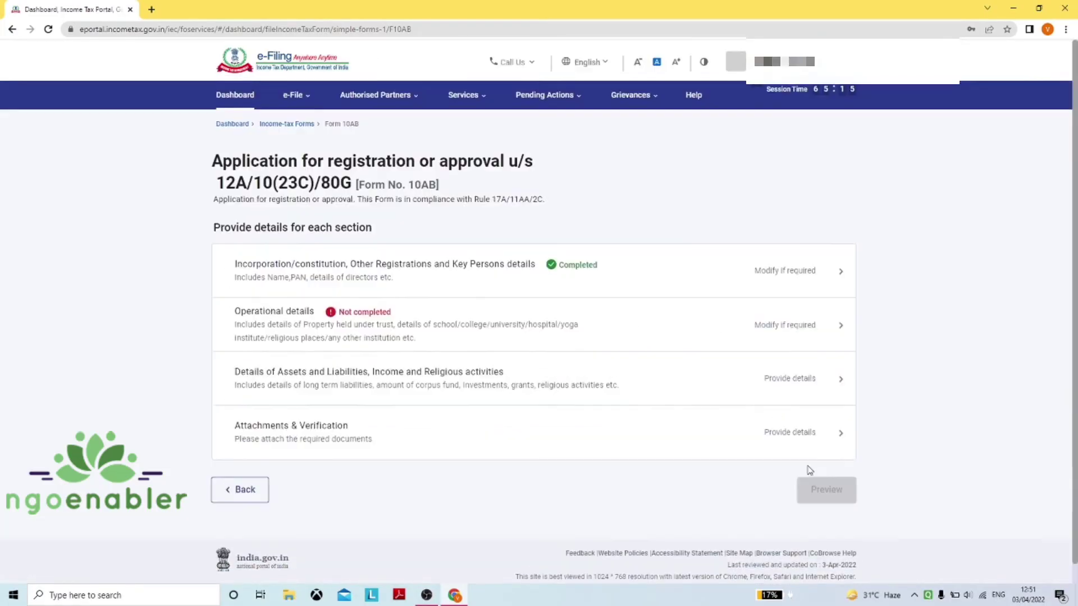
left_click(545, 324)
scroll(492, 336, "down", 5)
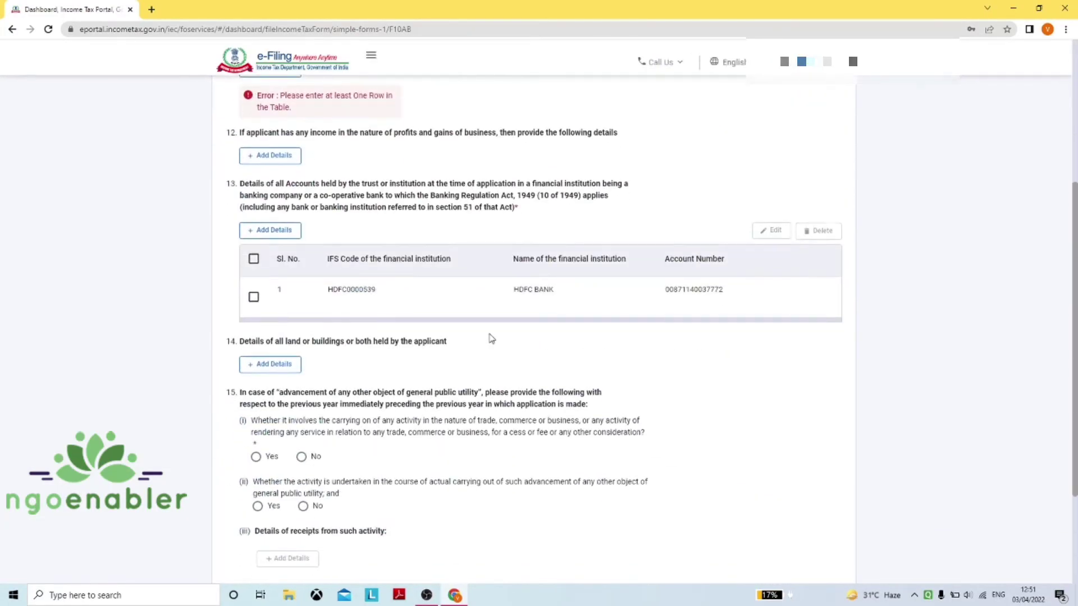
scroll(491, 338, "down", 3)
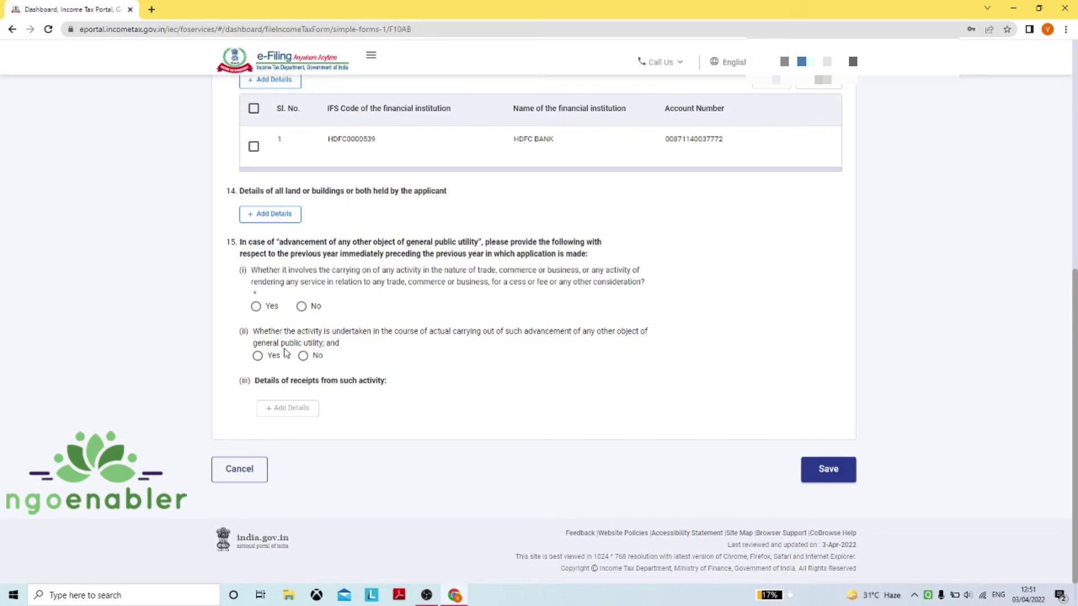
Answer Yes to questions 15(i) and 15(ii) and start a receipts row
left_click(256, 306)
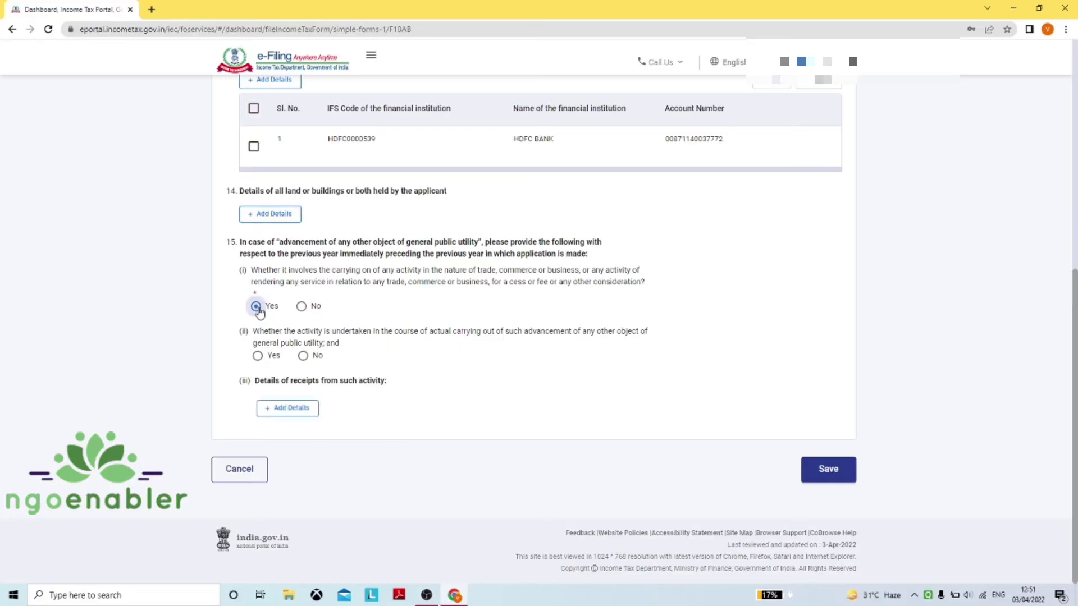
left_click(258, 357)
left_click(296, 411)
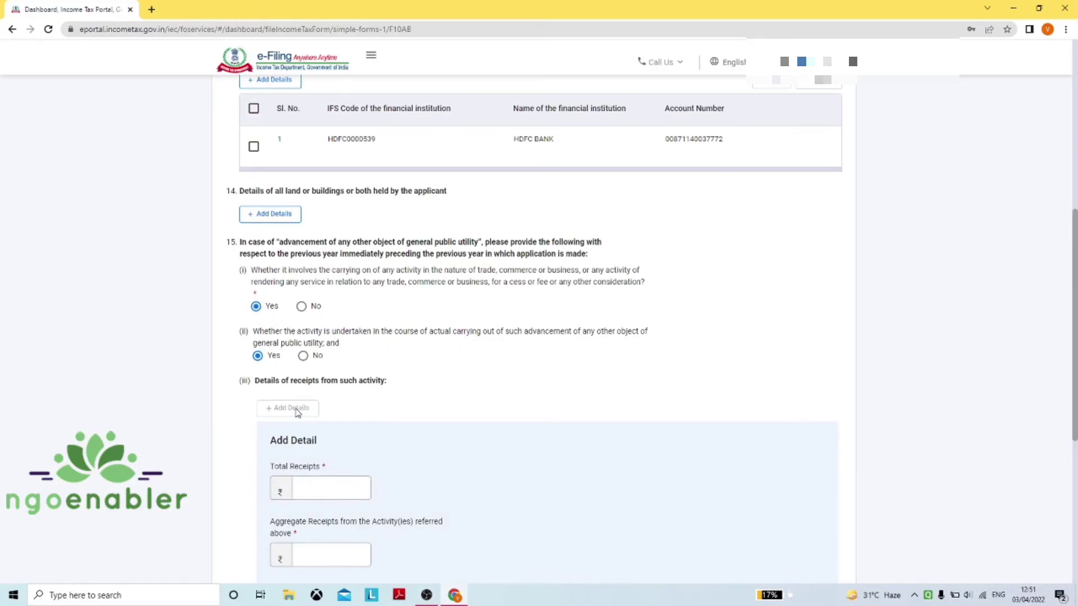
scroll(385, 367, "down", 6)
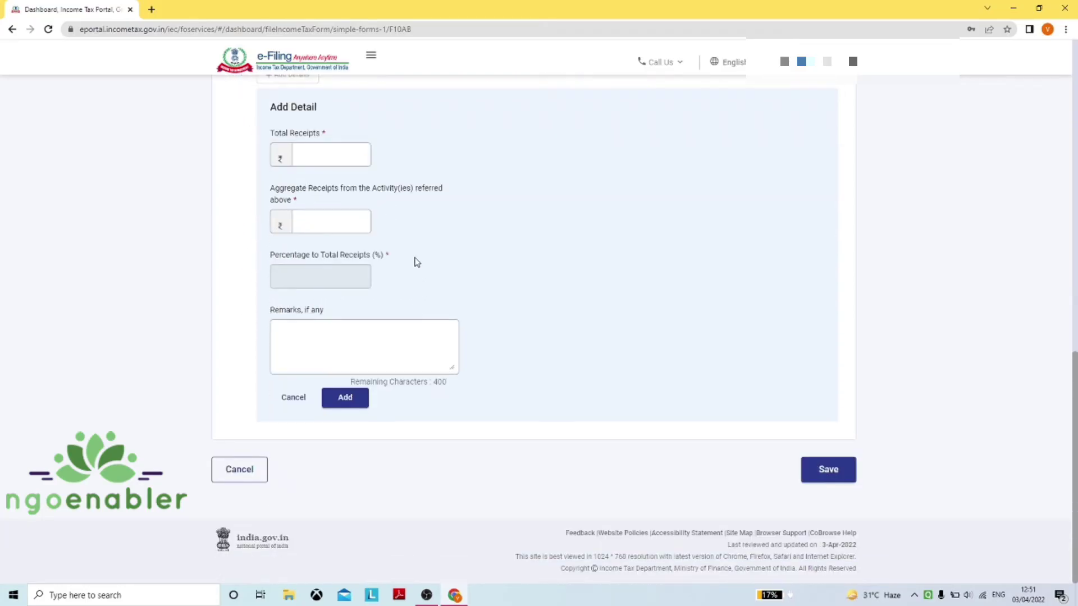
scroll(413, 253, "up", 1)
Look over the total receipts and remarks fields, discard the empty row, and leave Operational details
left_click(328, 208)
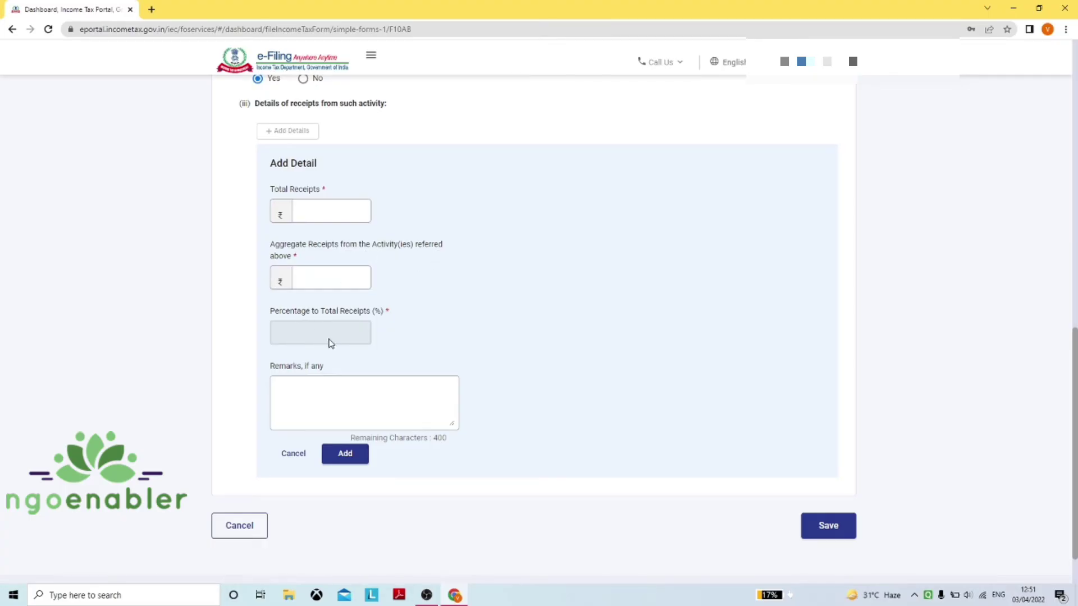
left_click(337, 381)
left_click(293, 453)
scroll(263, 470, "up", 1)
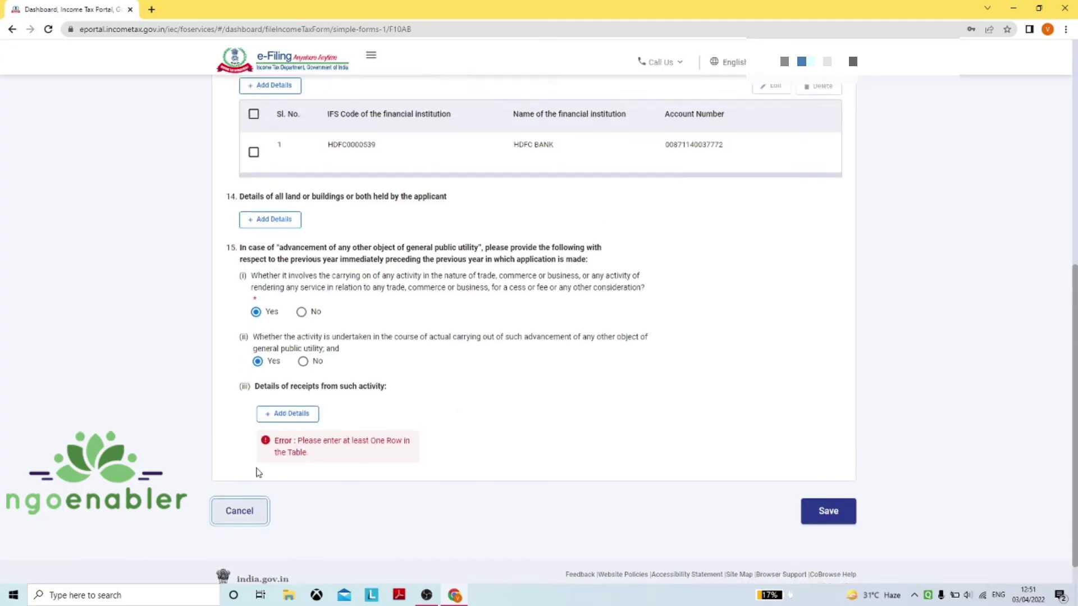
left_click(239, 511)
Save the changes and re-save Incorporation details with the general public utility object ticked
left_click(599, 359)
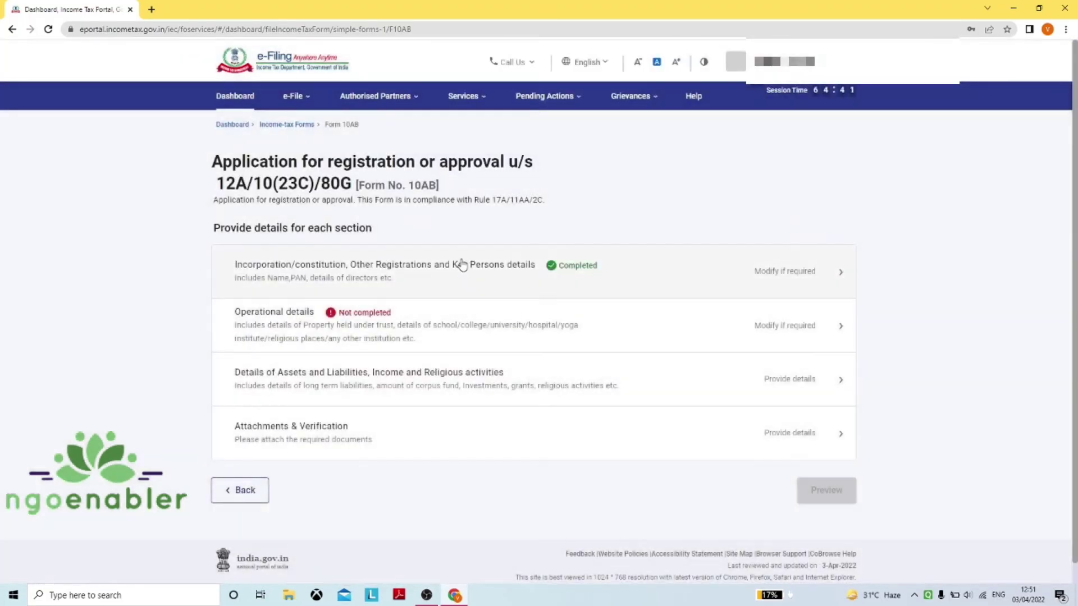
left_click(461, 265)
scroll(415, 292, "down", 10)
left_click(243, 367)
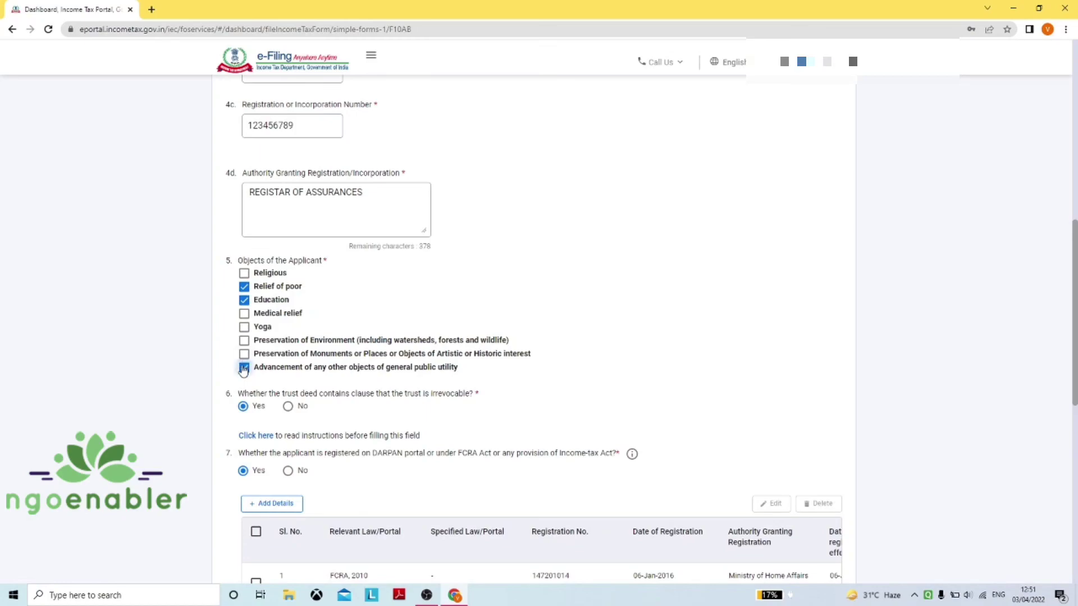
scroll(243, 370, "down", 10)
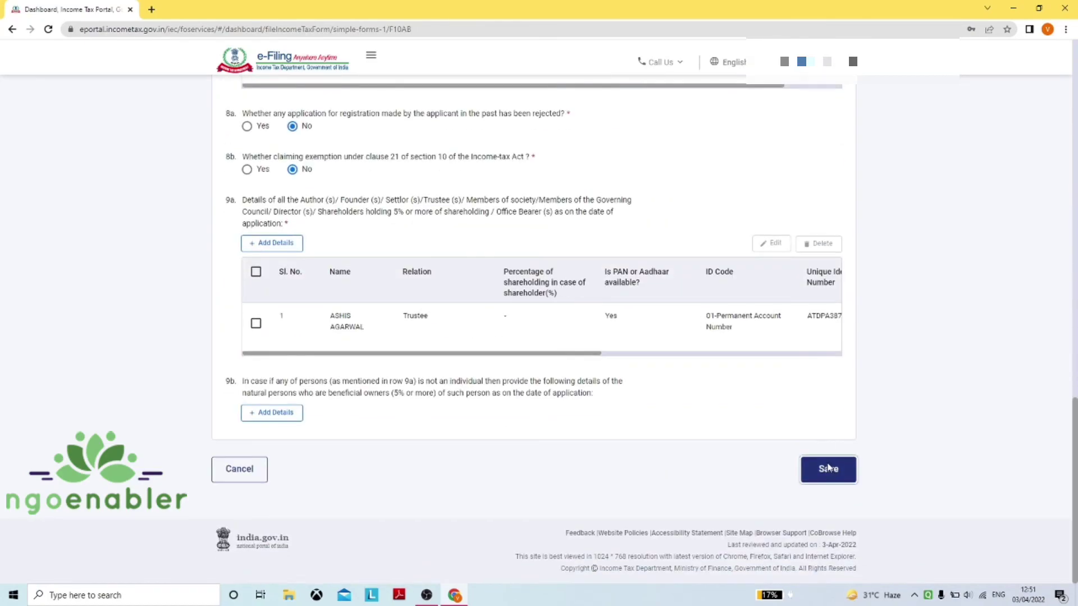
left_click(827, 469)
Save the Operational details section so it shows Completed
left_click(553, 315)
scroll(553, 298, "down", 6)
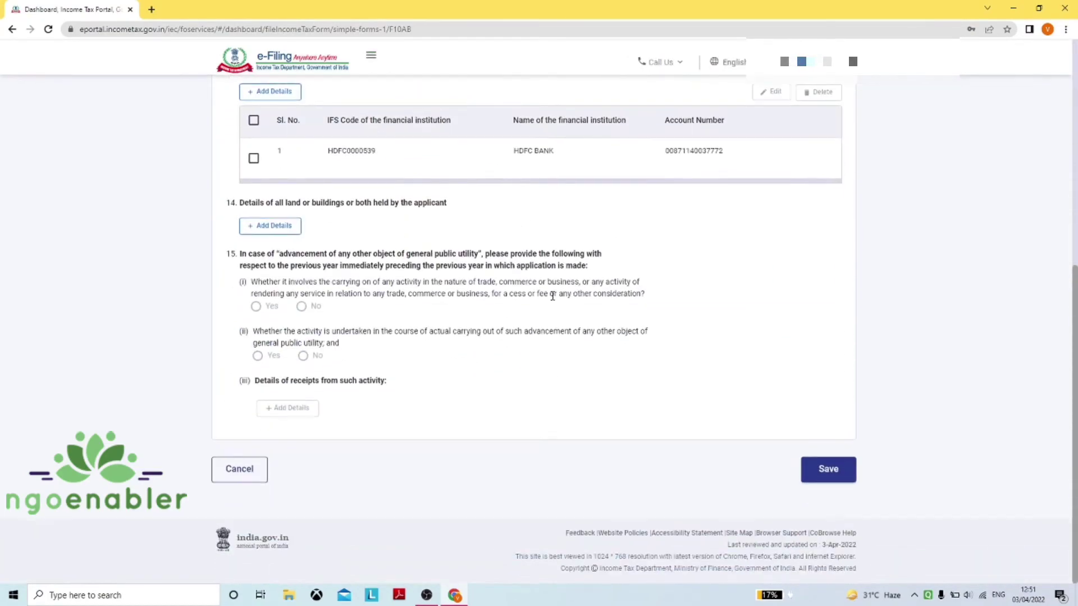
left_click(826, 472)
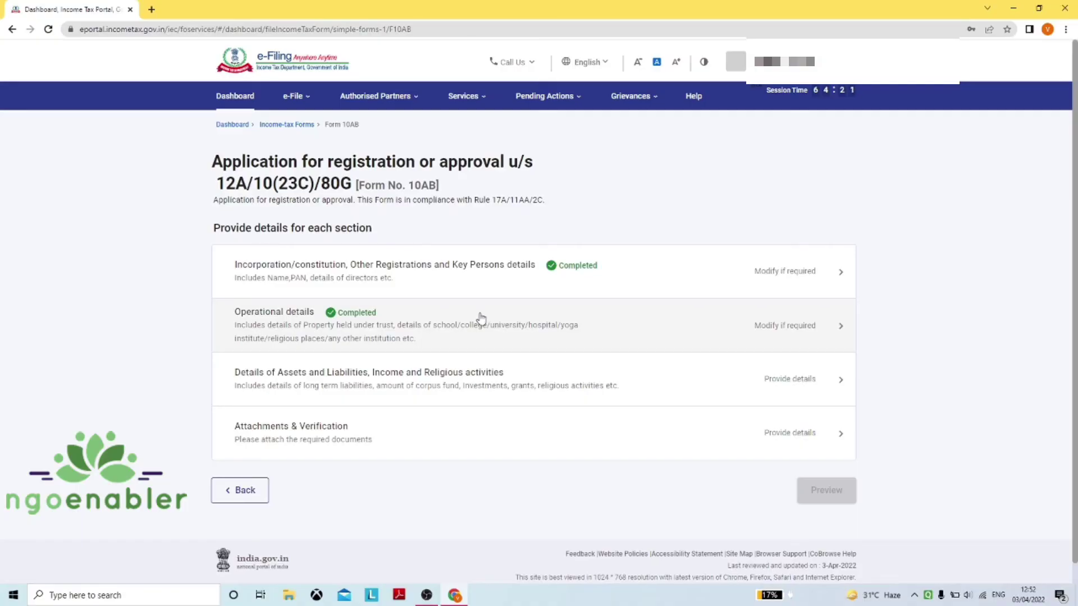
scroll(476, 319, "down", 1)
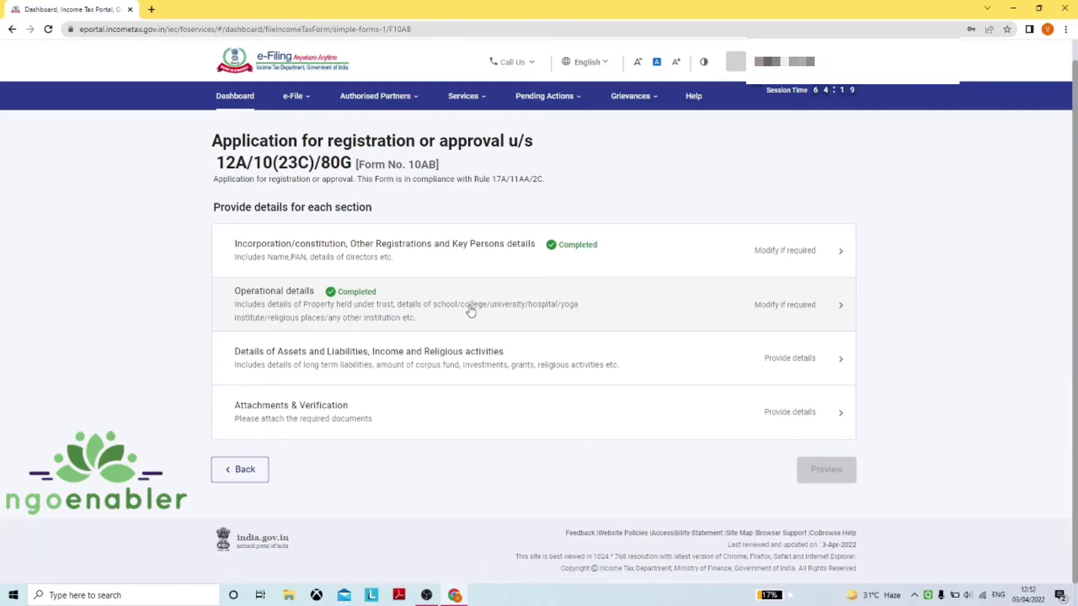
left_click(360, 367)
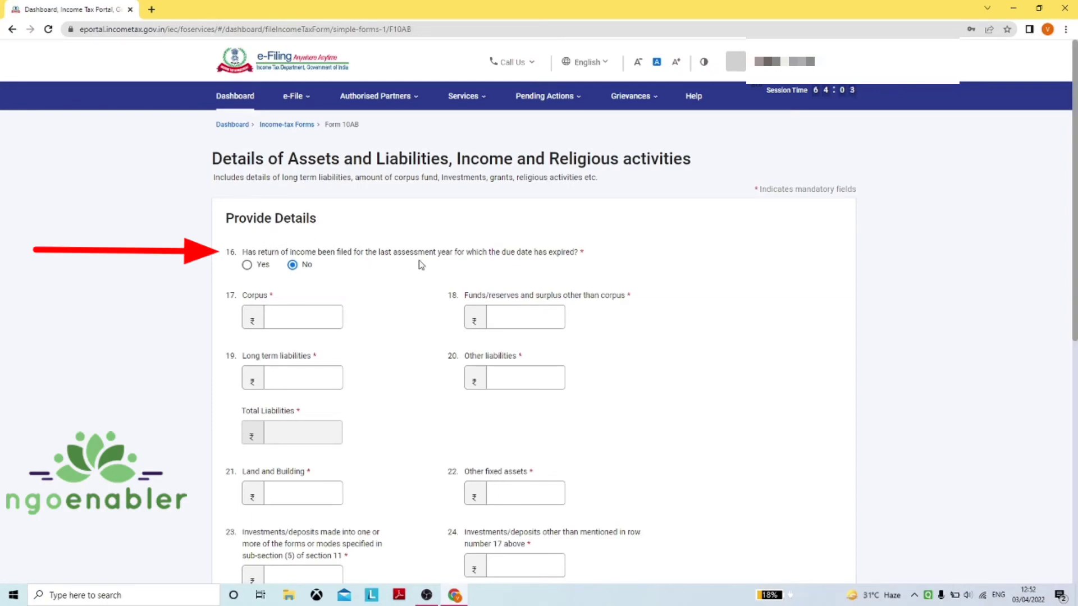
scroll(421, 266, "down", 6)
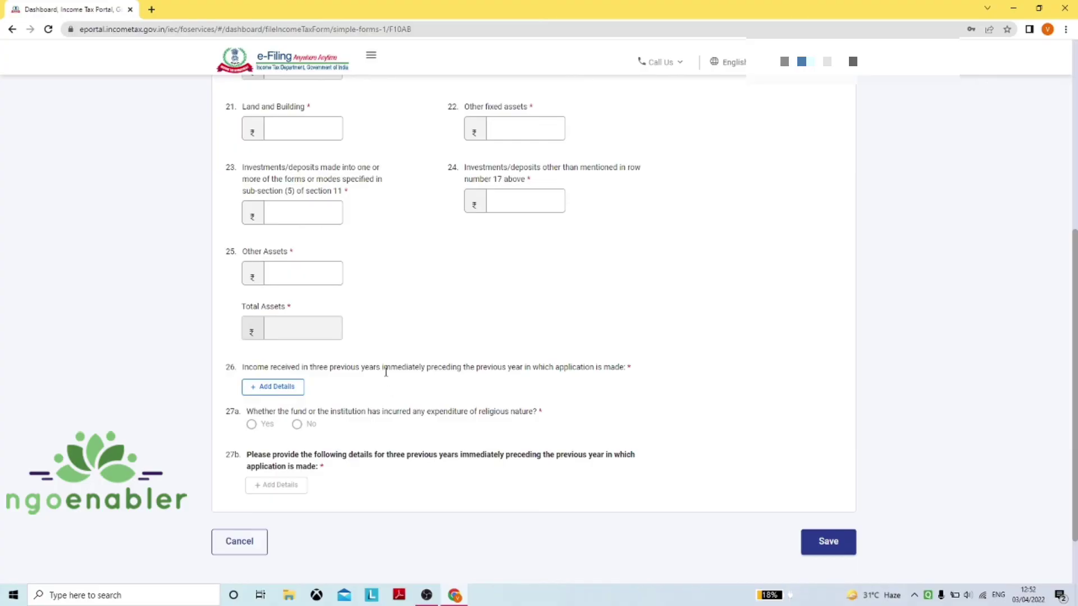
scroll(384, 295, "up", 5)
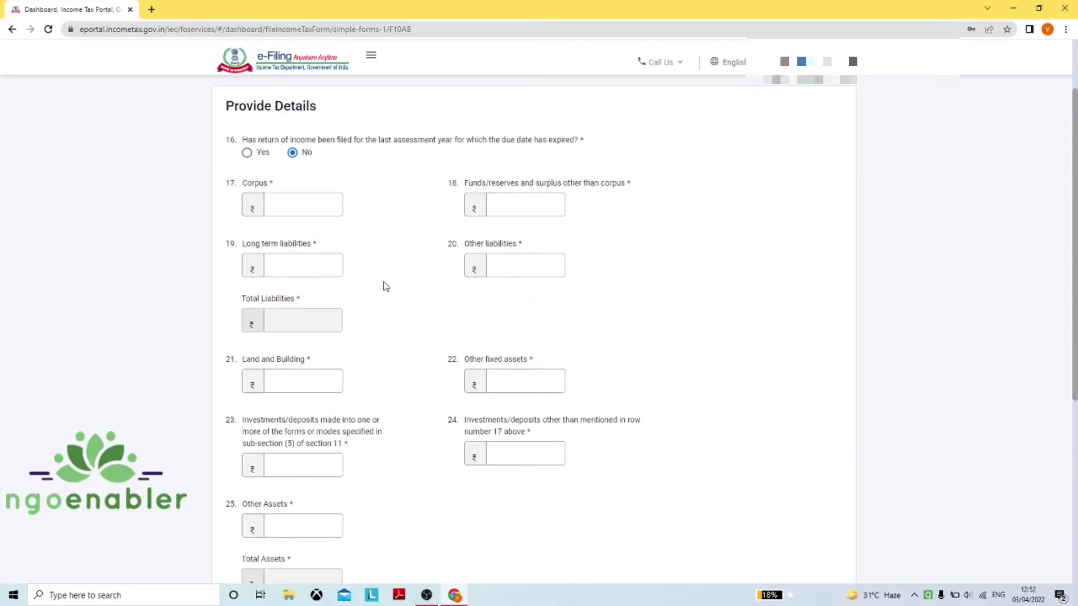
scroll(386, 286, "up", 2)
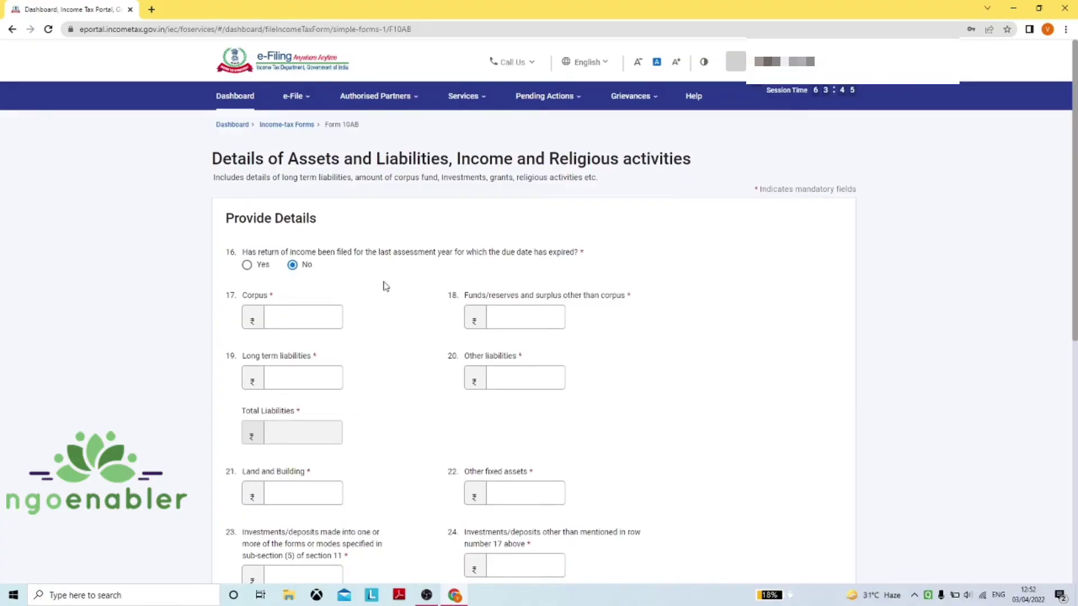
scroll(386, 287, "down", 3)
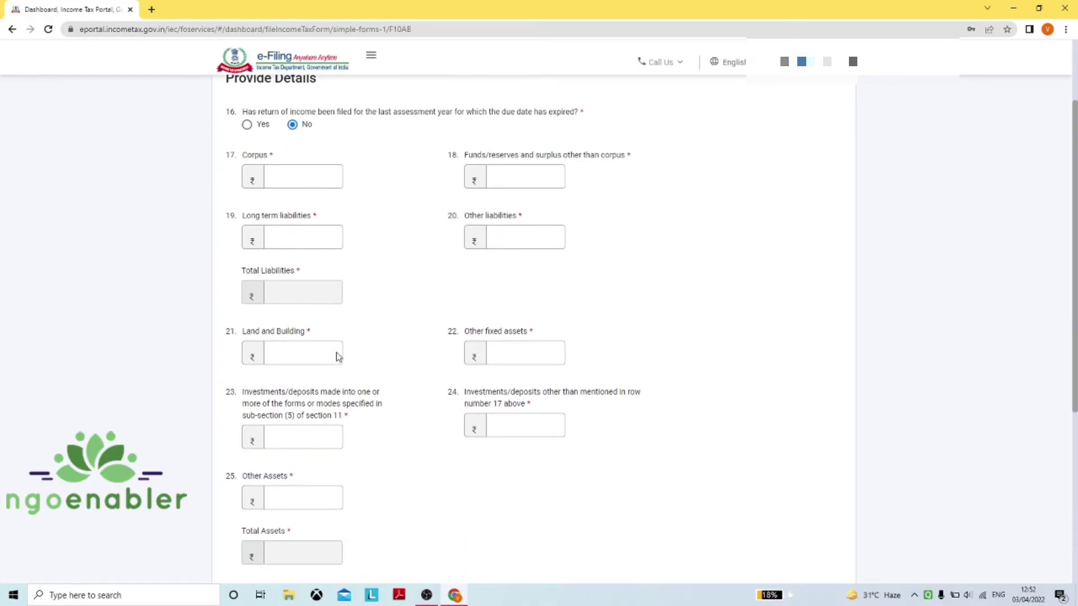
scroll(331, 351, "down", 2)
scroll(429, 313, "down", 4)
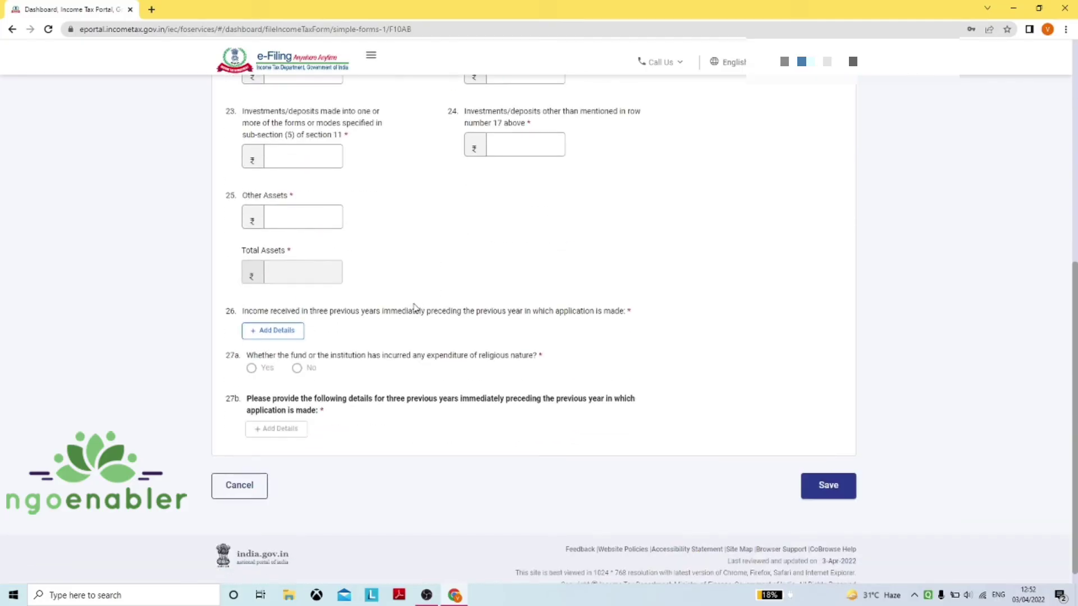
left_click(289, 331)
scroll(436, 350, "down", 3)
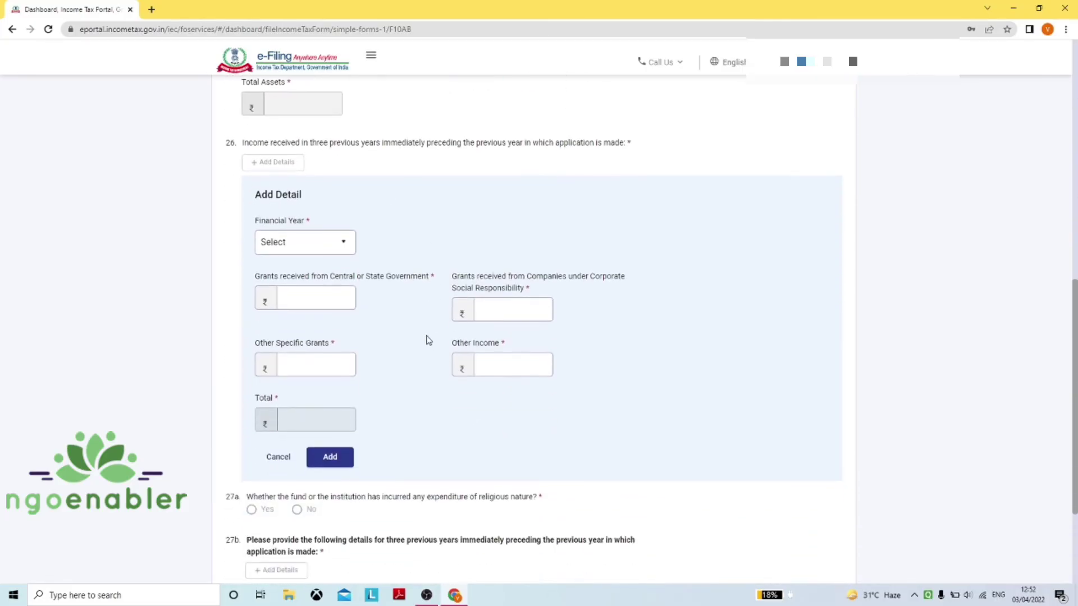
left_click(331, 248)
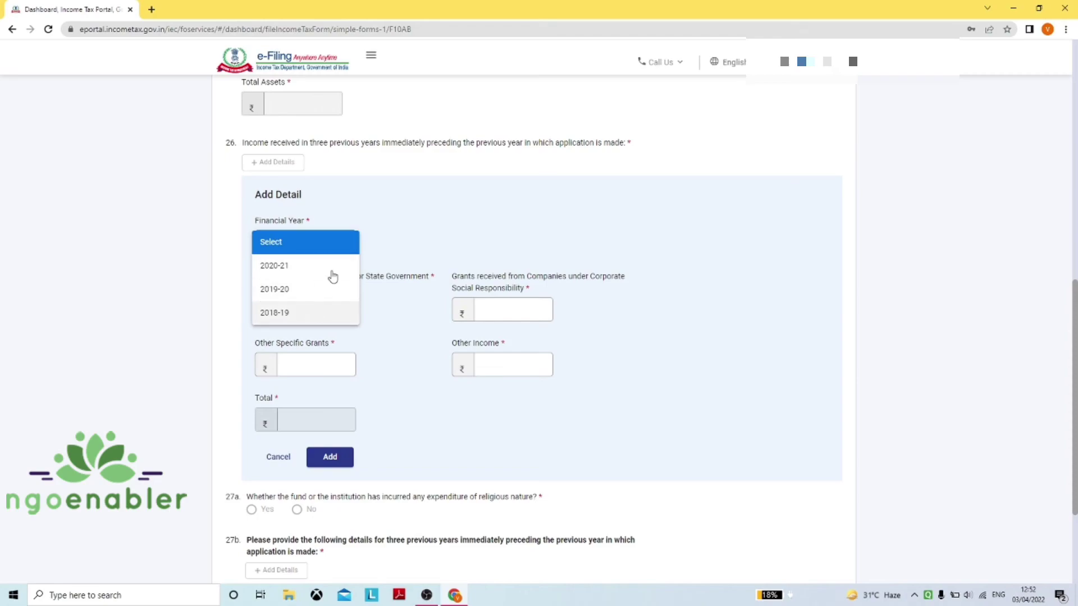
left_click(404, 220)
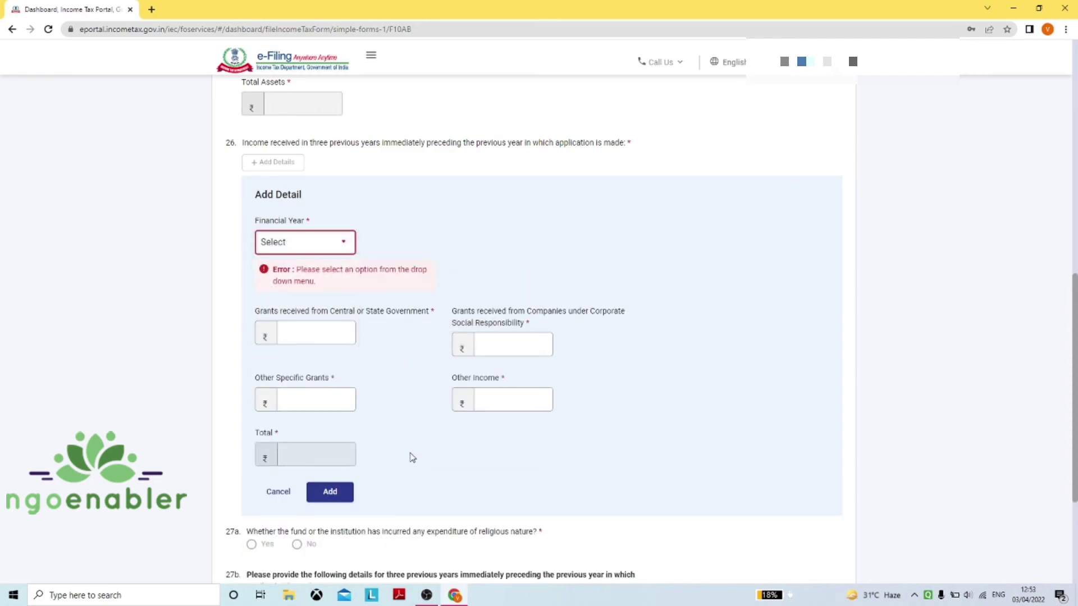
scroll(410, 453, "down", 1)
left_click(281, 444)
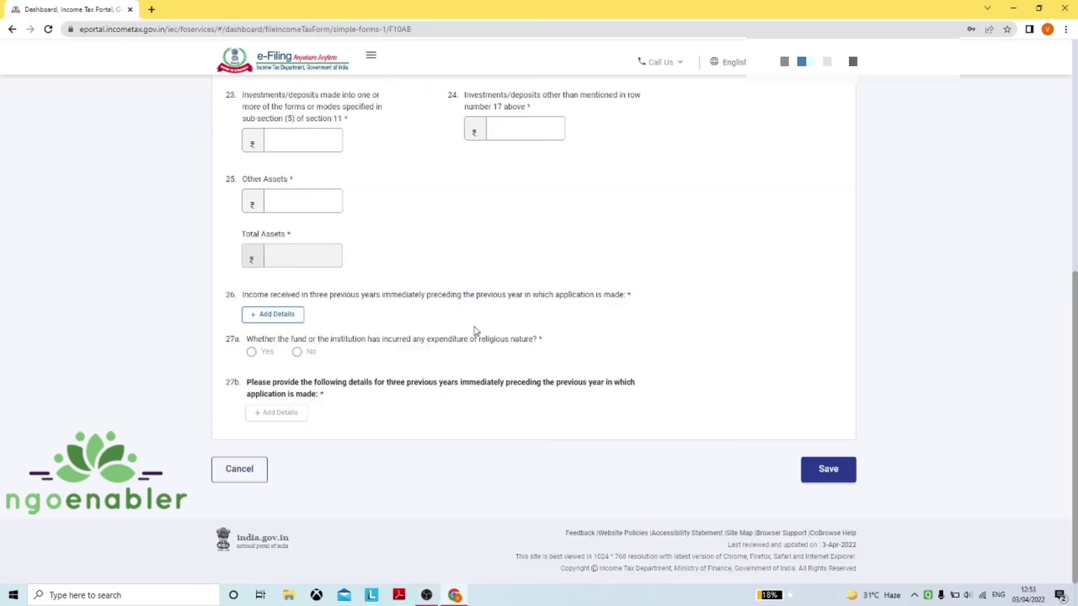
scroll(543, 267, "up", 5)
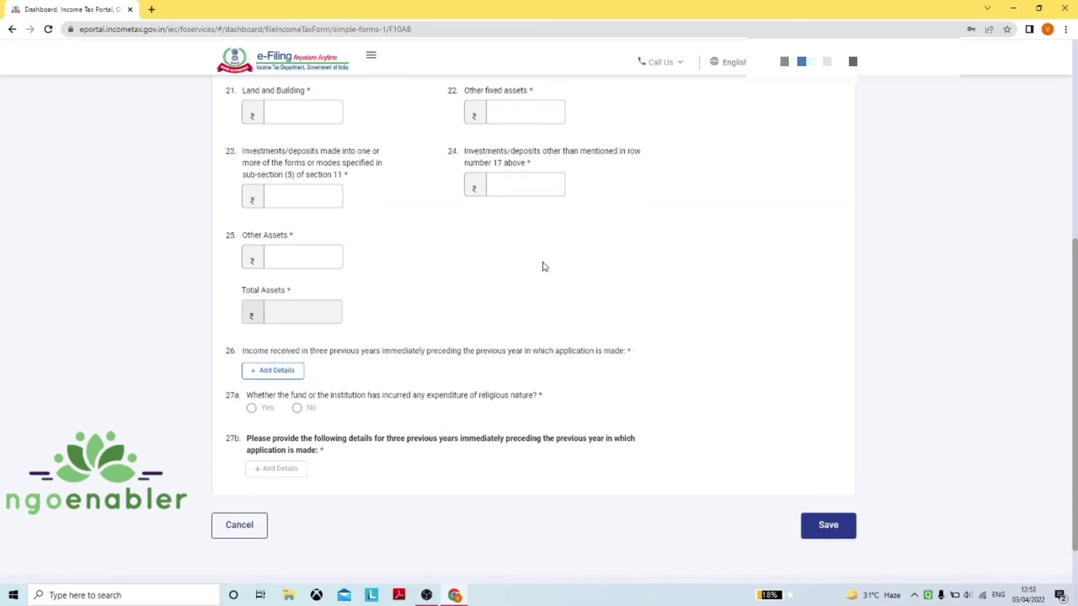
scroll(531, 250, "up", 2)
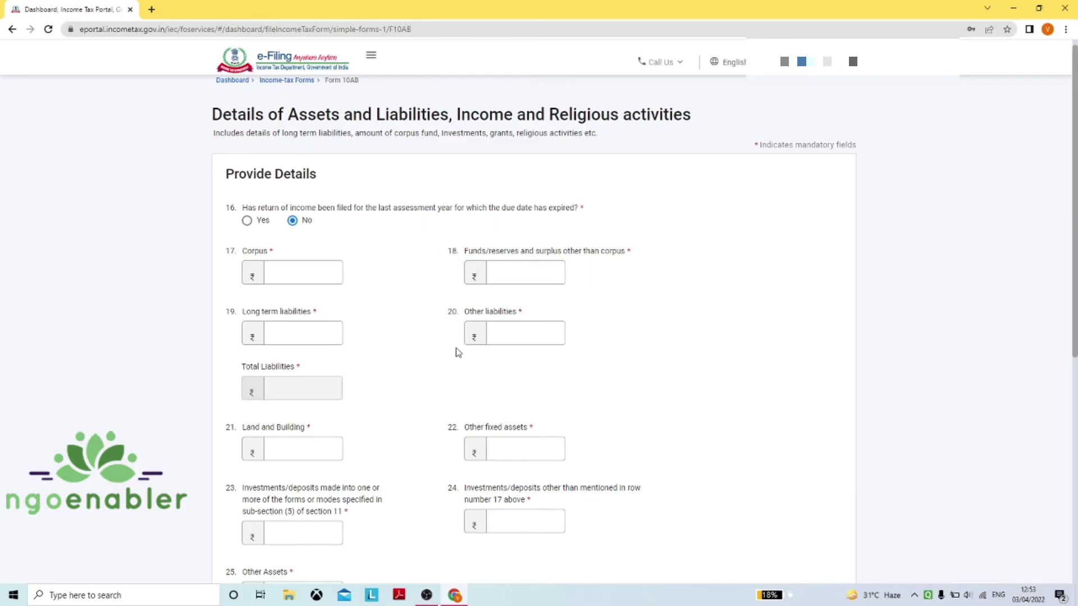
scroll(457, 351, "down", 2)
Enter 0 for Corpus and Funds/reserves and 10000 for Other liabilities
left_click(297, 171)
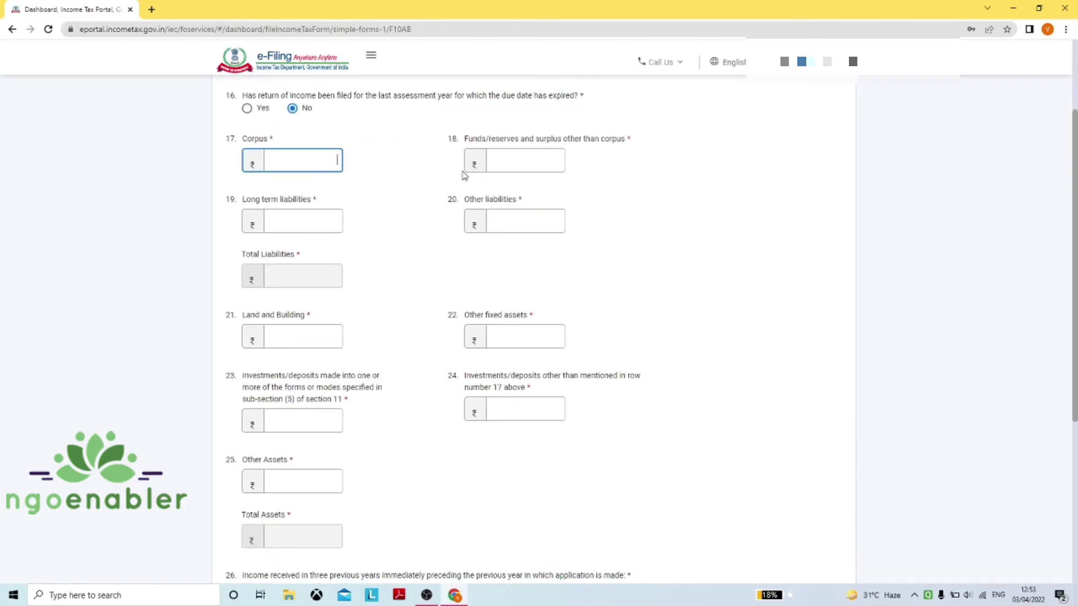
type("0")
key("Tab")
key("Tab")
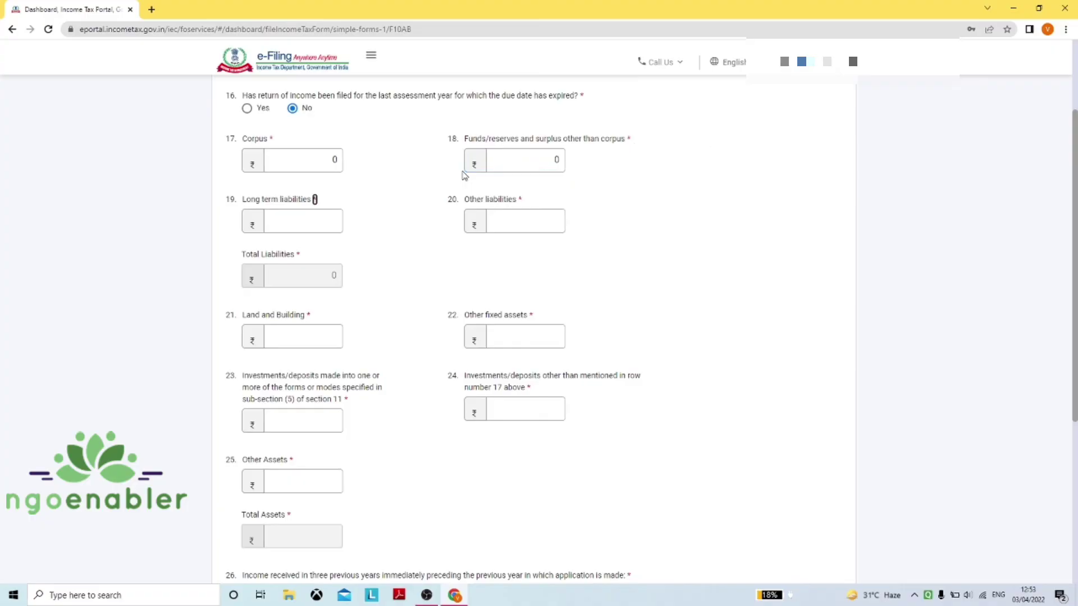
type("0")
key("Tab")
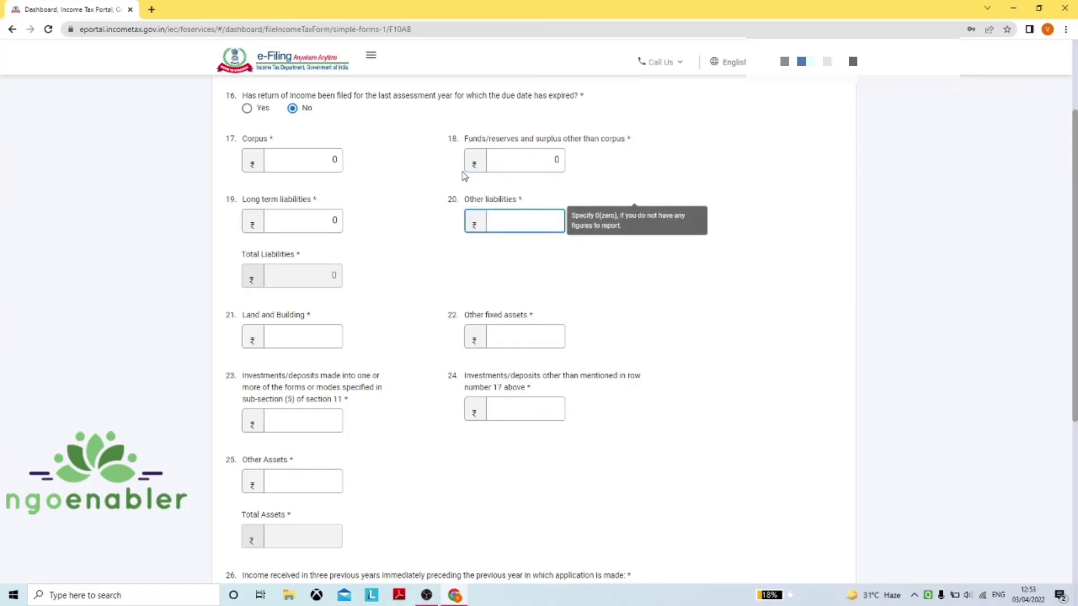
type("1235")
key("BackSpace")
key("BackSpace")
type("10000")
key("Tab")
Enter 0 for other fixed assets and investments and 10000 for Other Assets
key("Tab")
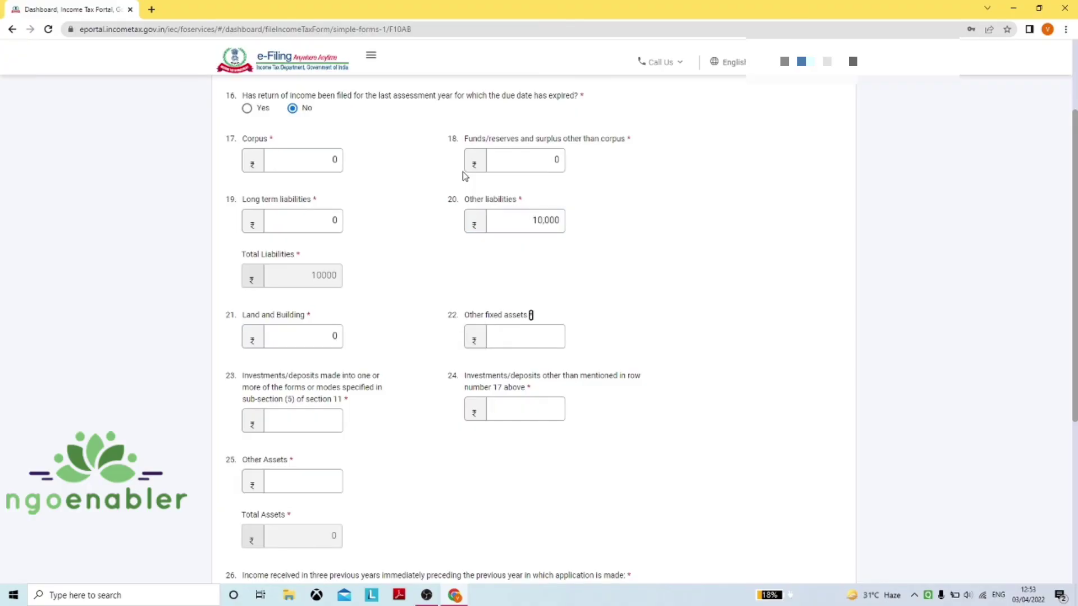
type("0")
key("Tab")
type("0")
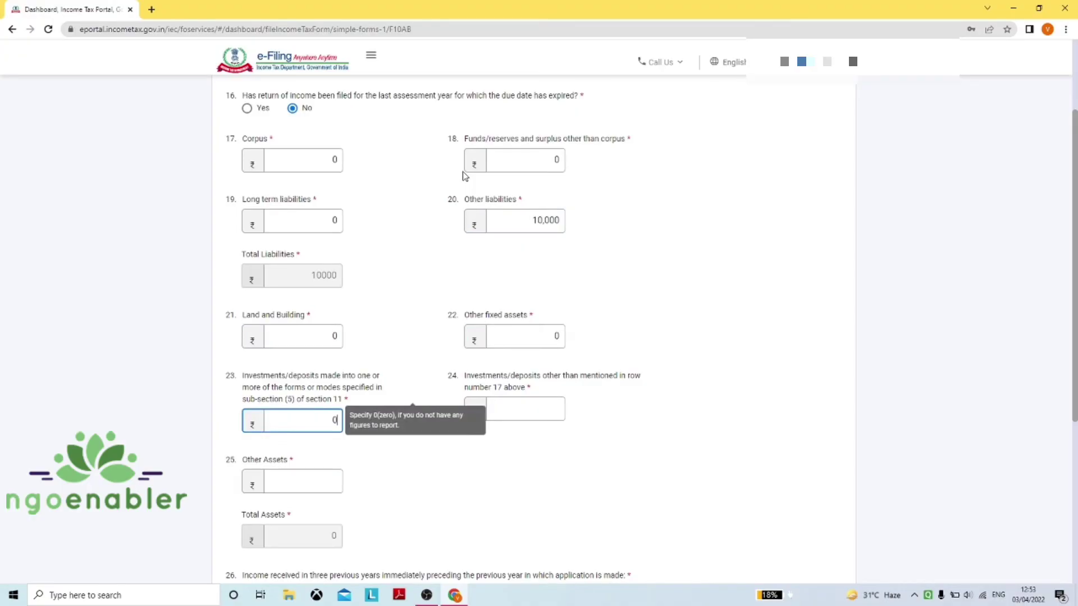
key("Tab")
type("0")
key("Tab")
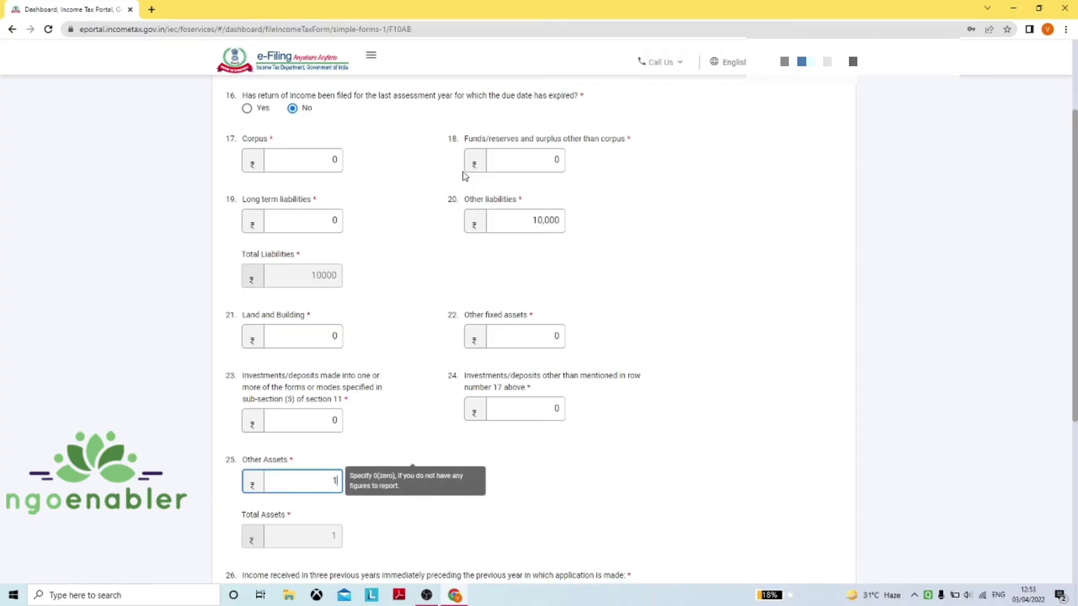
type("10000")
scroll(466, 168, "down", 4)
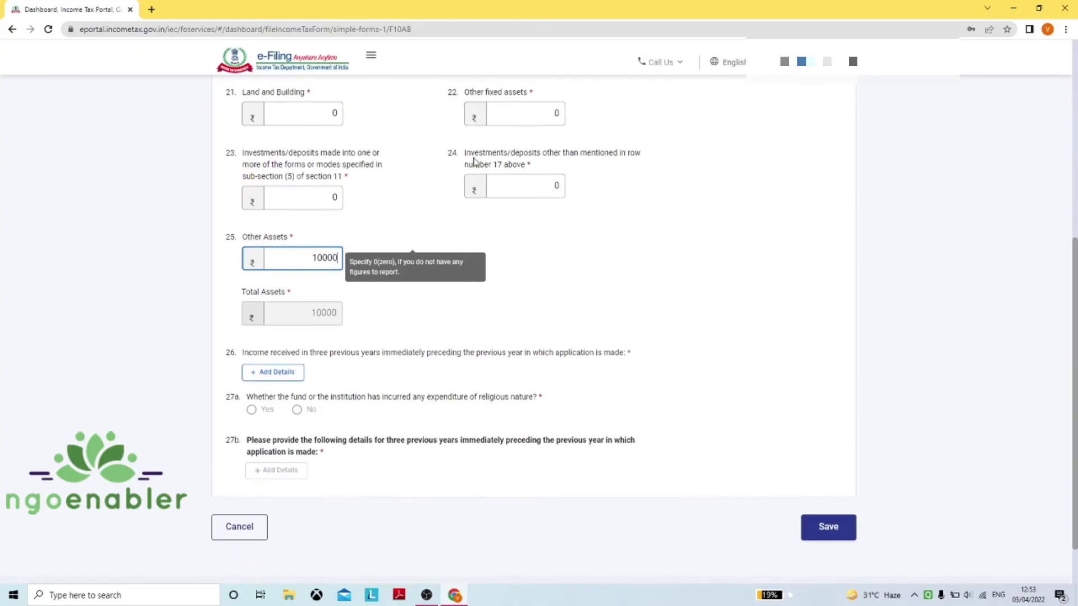
Start a new question 26 income row for financial year 2020-21
left_click(273, 370)
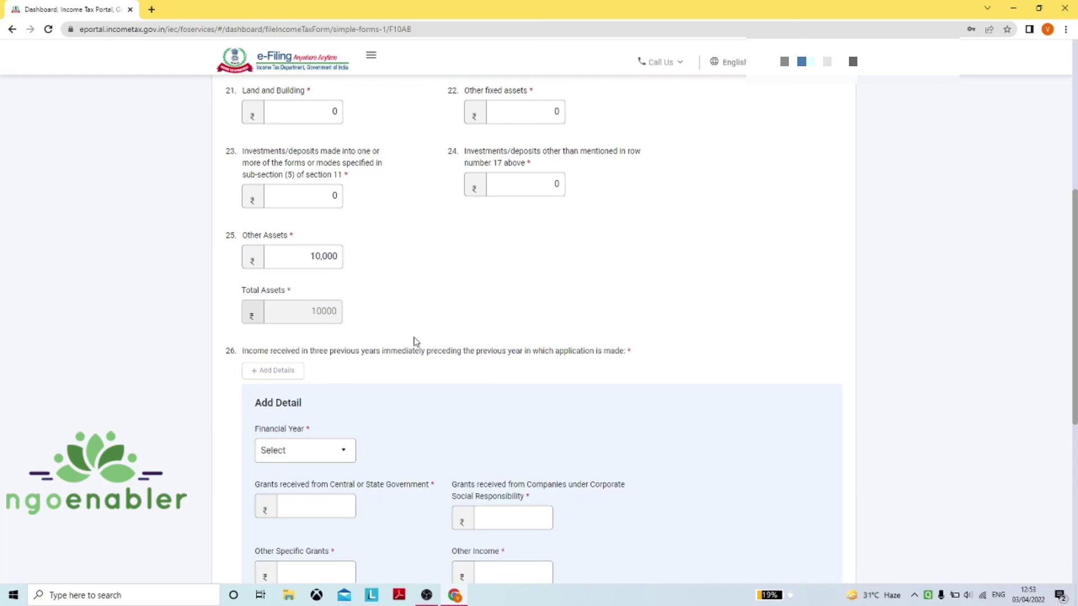
scroll(315, 309, "down", 2)
left_click(319, 342)
left_click(308, 362)
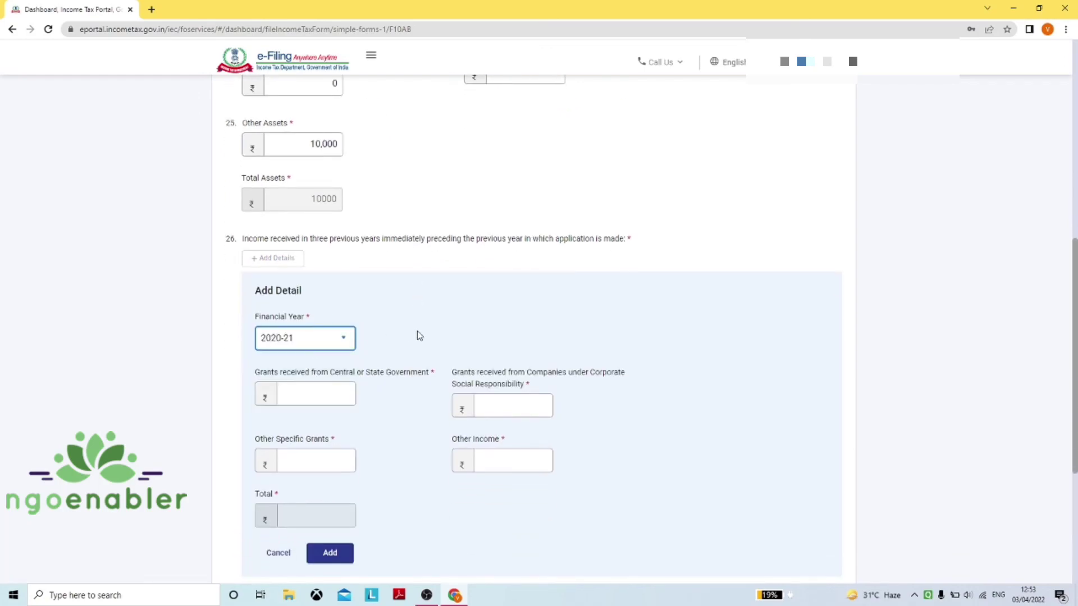
scroll(356, 295, "down", 2)
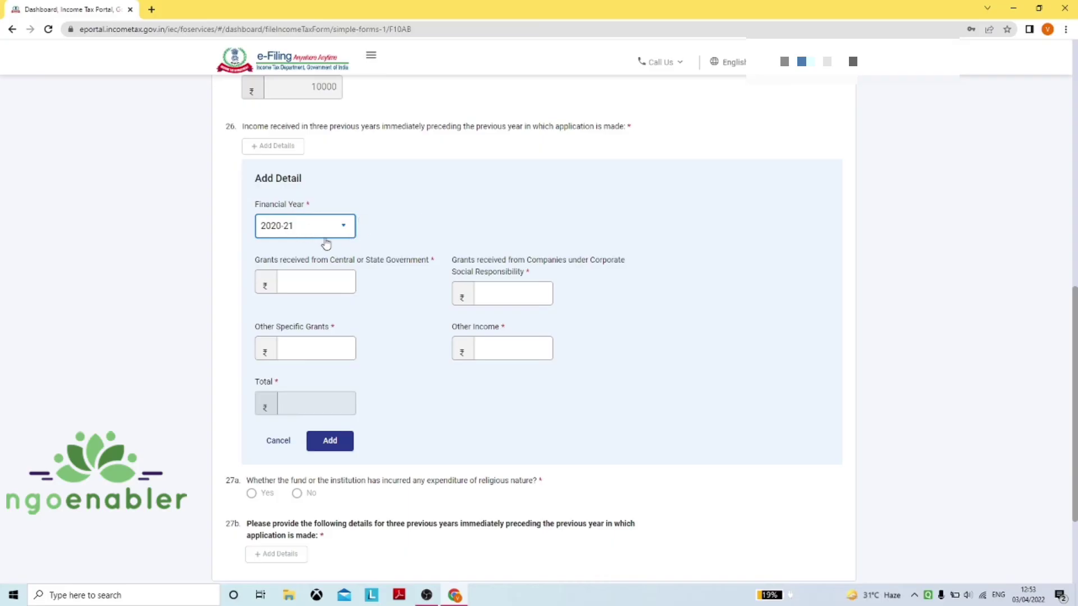
Enter 10,000 government grants and 0 for CSR, other specific grants and other income, then add the row
left_click(303, 277)
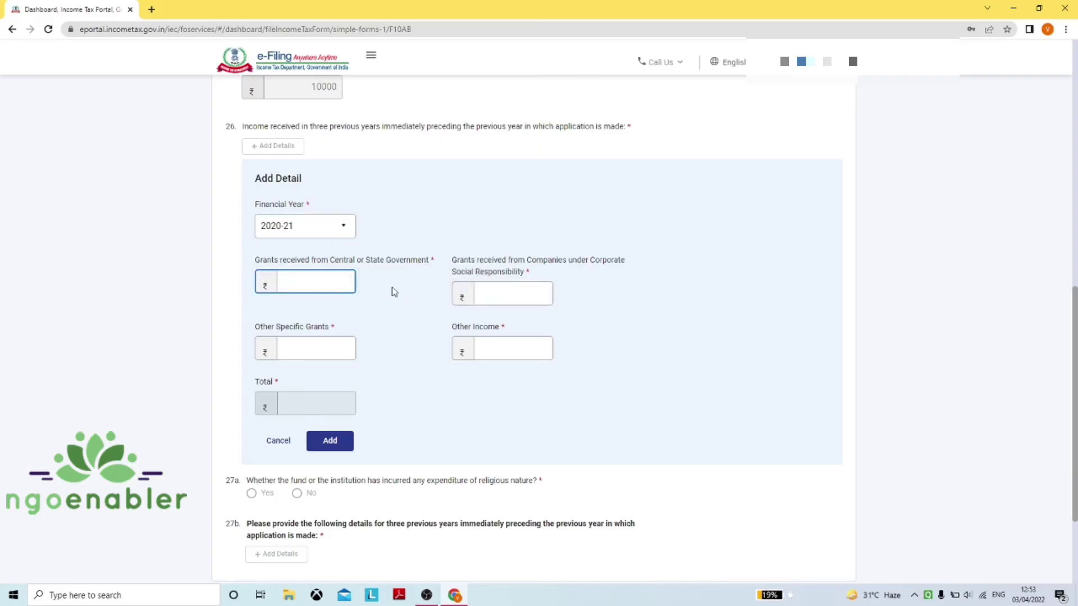
type("10,0000")
key("Tab")
type("0")
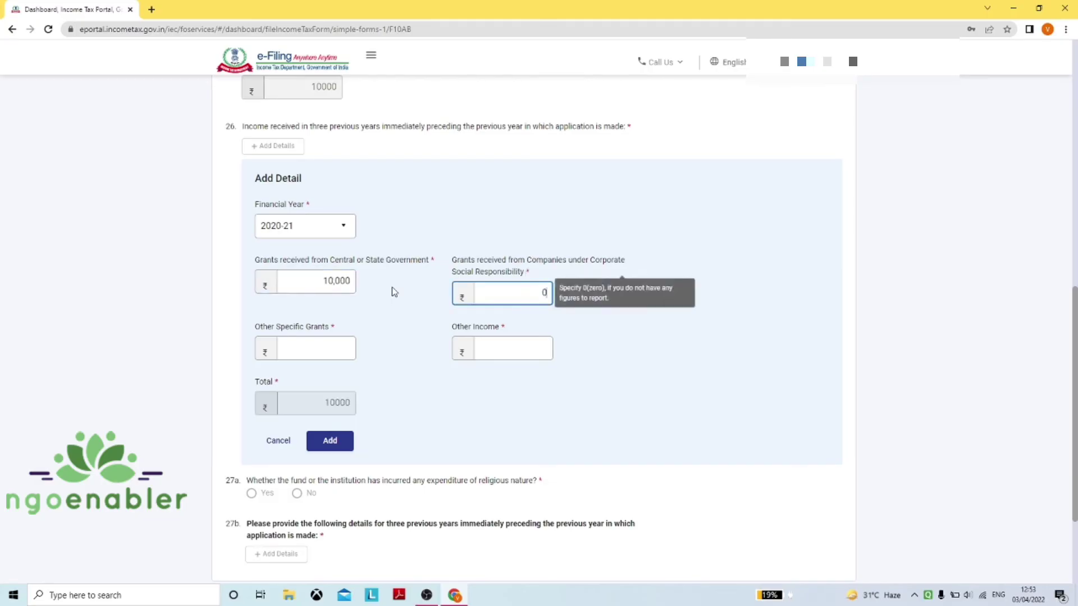
key("Tab")
type("0")
key("Tab")
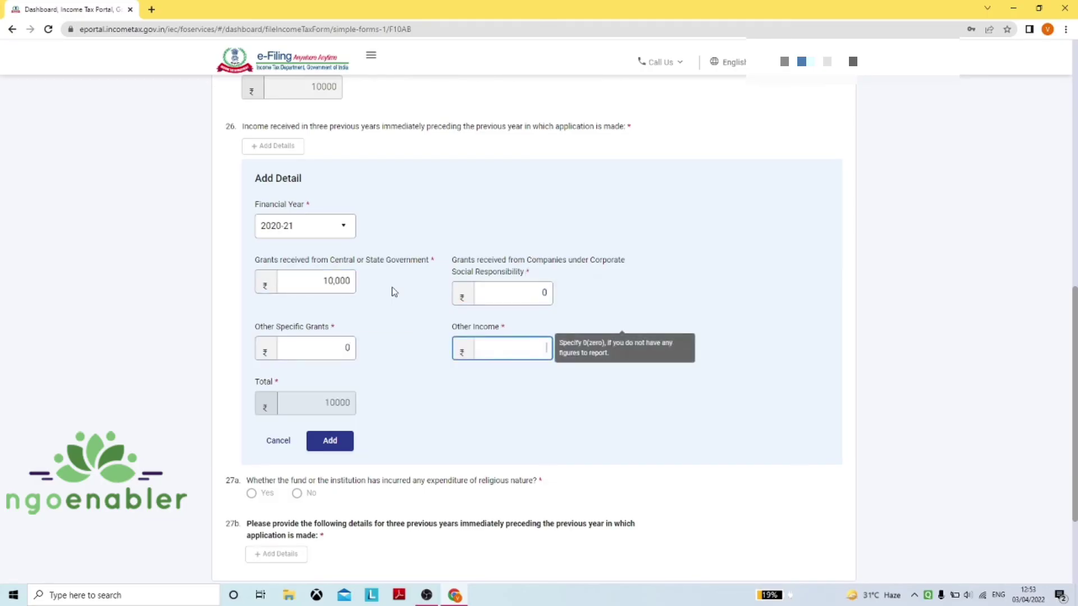
type("0")
key("Tab")
left_click(329, 440)
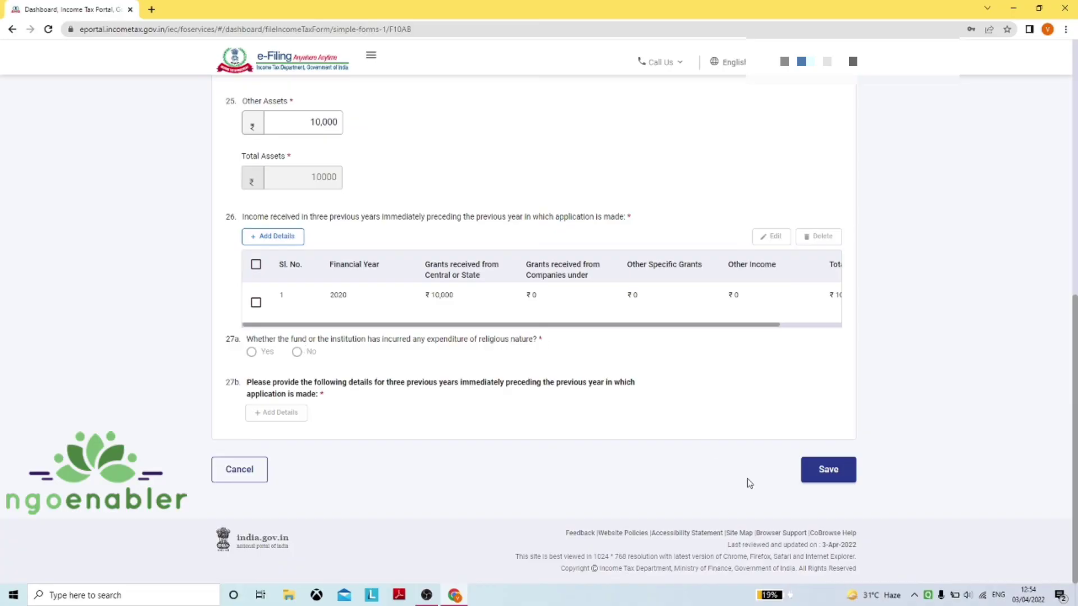
Save the assets, liabilities, income and religious activities details and return to the Form 10AB sections
left_click(840, 473)
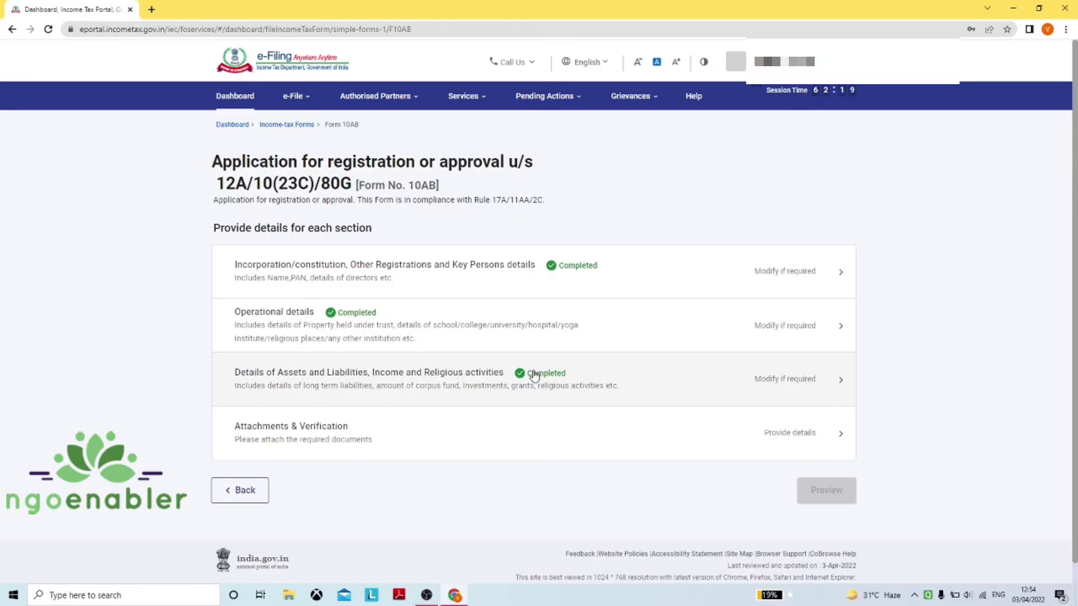
scroll(534, 375, "down", 1)
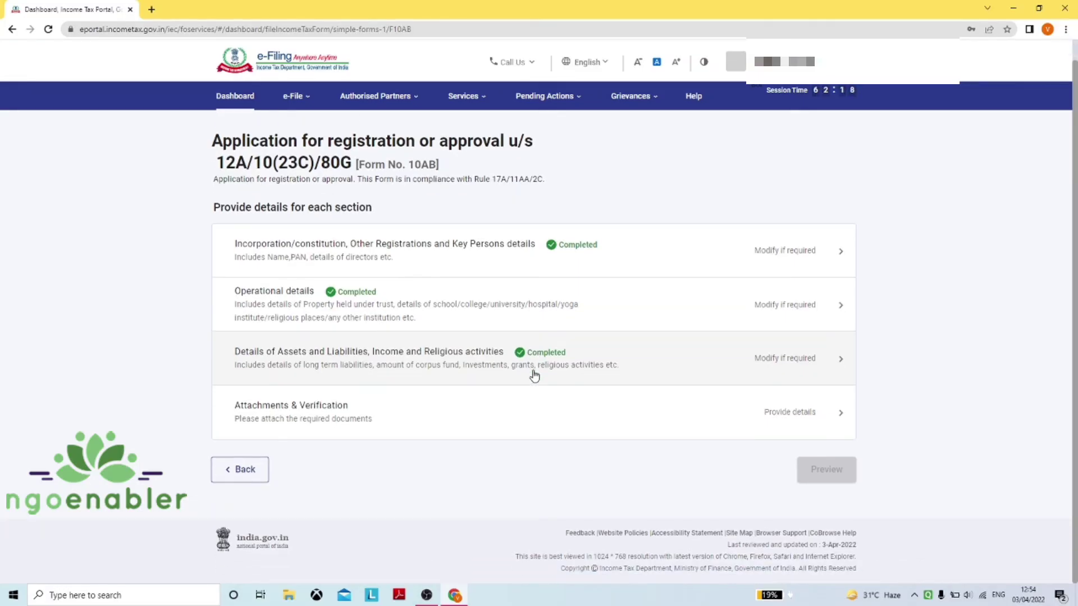
Open Attachments & Verification and review its document attachment slots and verification declaration
left_click(369, 417)
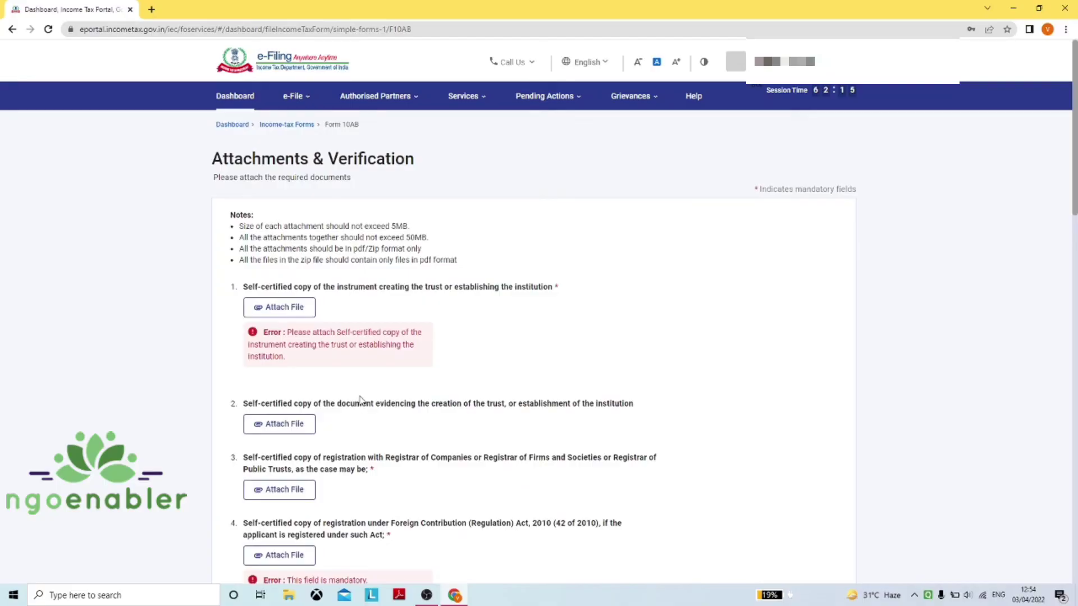
scroll(419, 365, "down", 1)
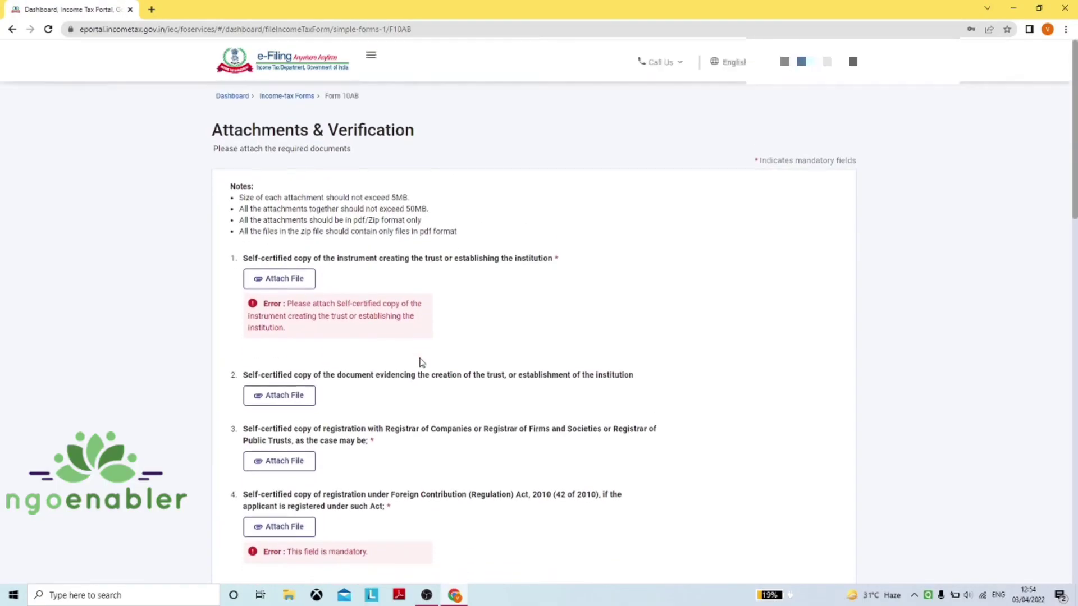
scroll(421, 362, "down", 2)
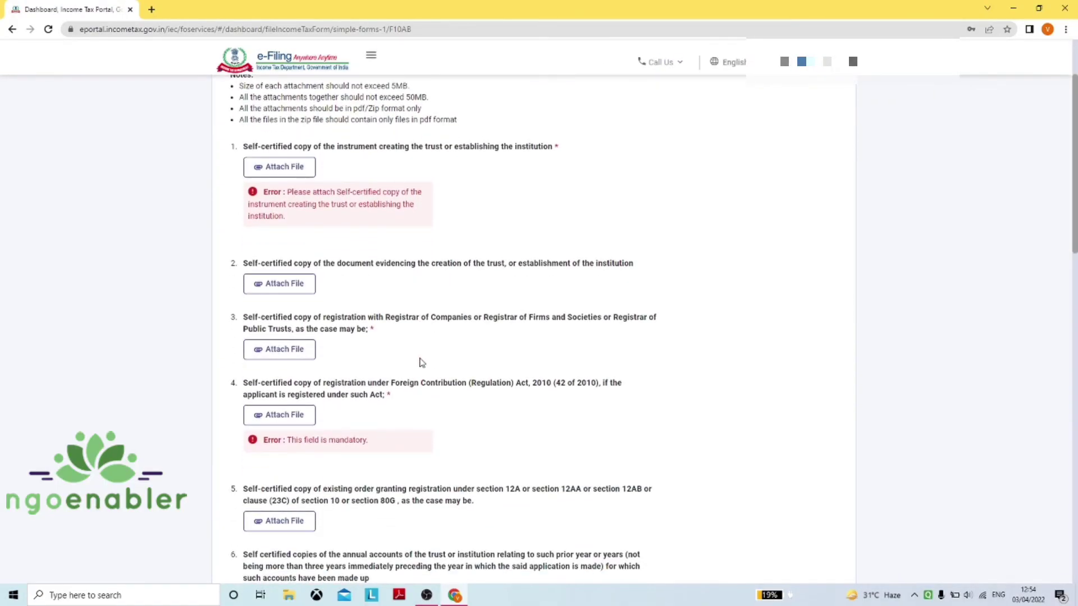
scroll(421, 362, "up", 3)
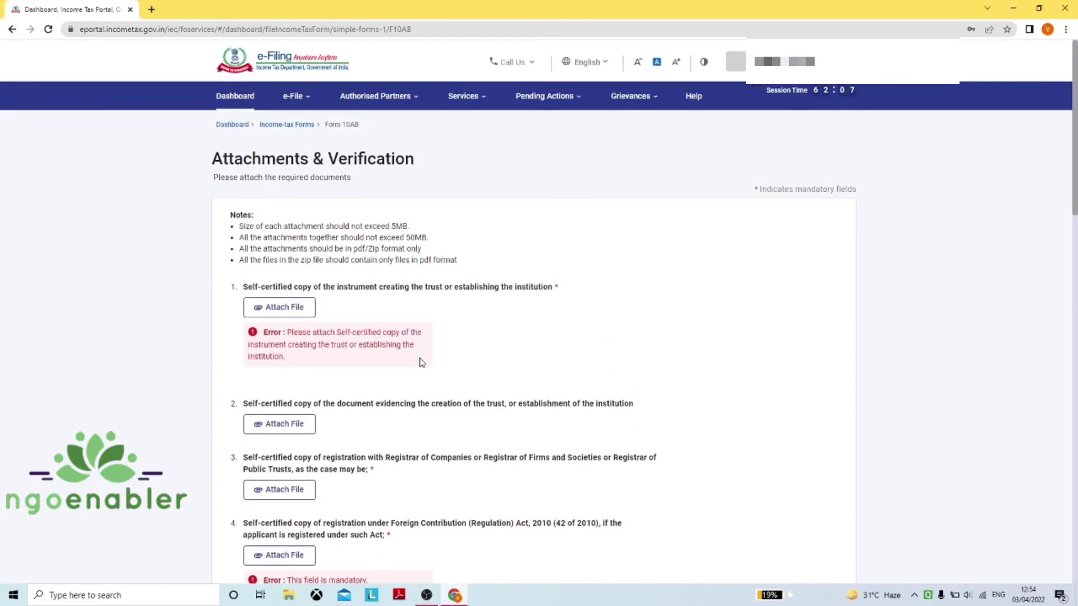
scroll(421, 362, "down", 15)
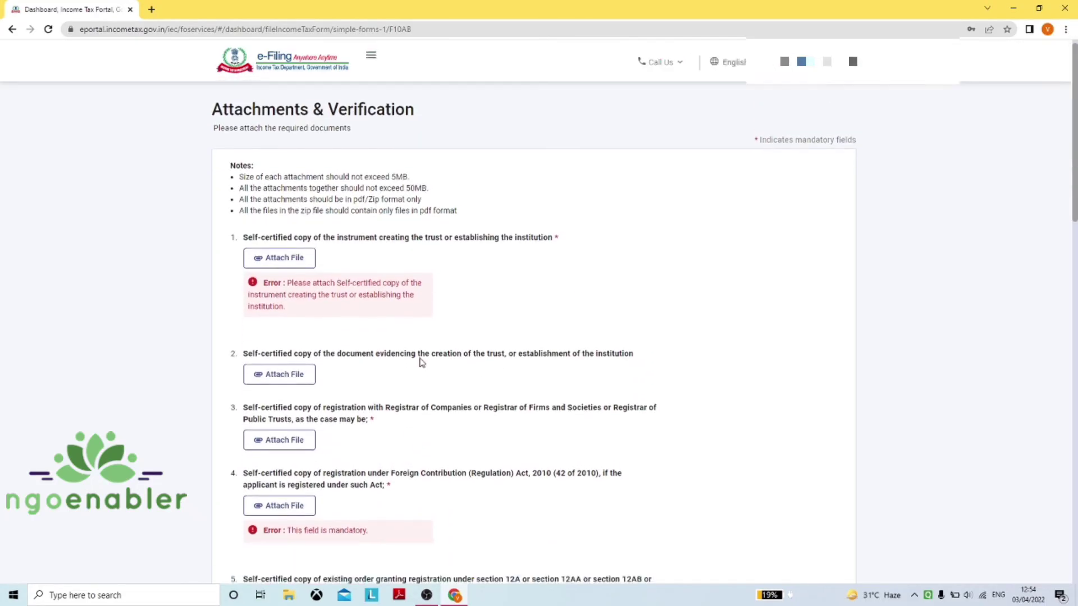
scroll(418, 361, "down", 4)
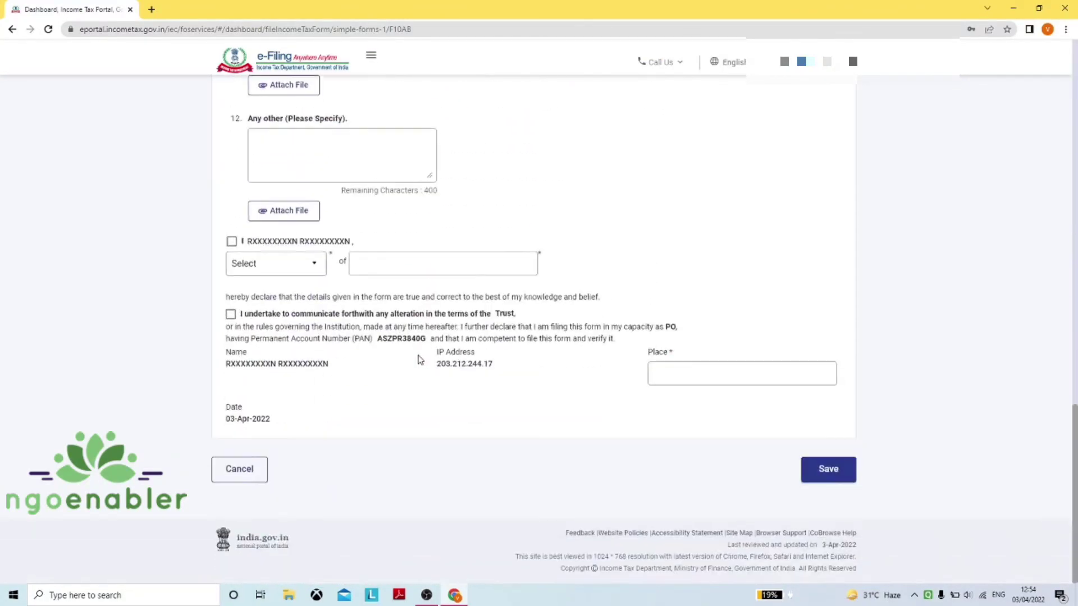
Tick the applicant's declaration and set the relation to son
left_click(278, 263)
left_click(293, 284)
left_click(233, 242)
left_click(317, 273)
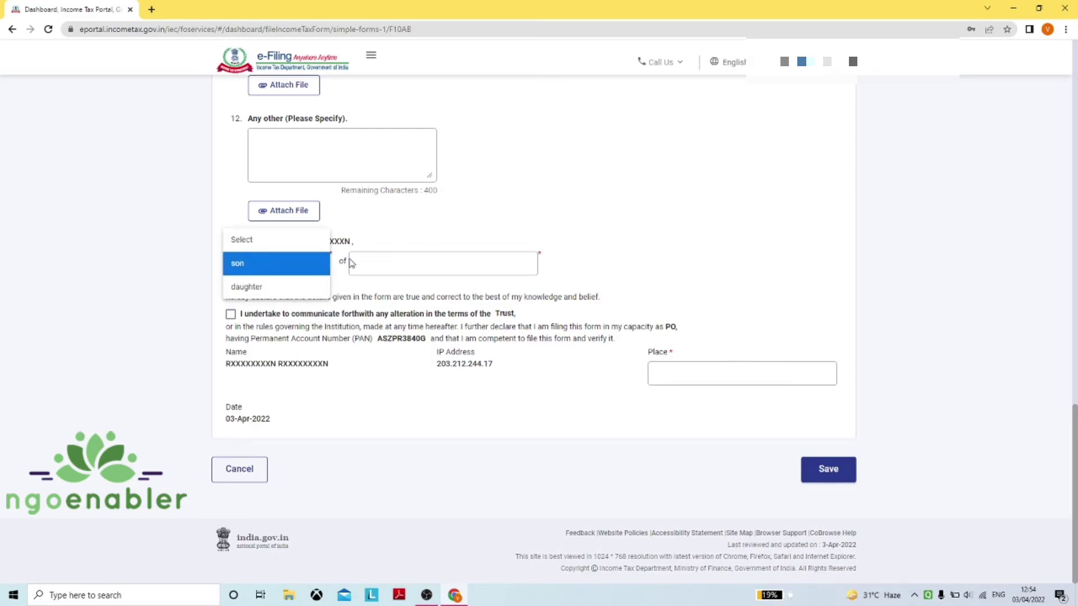
left_click(396, 261)
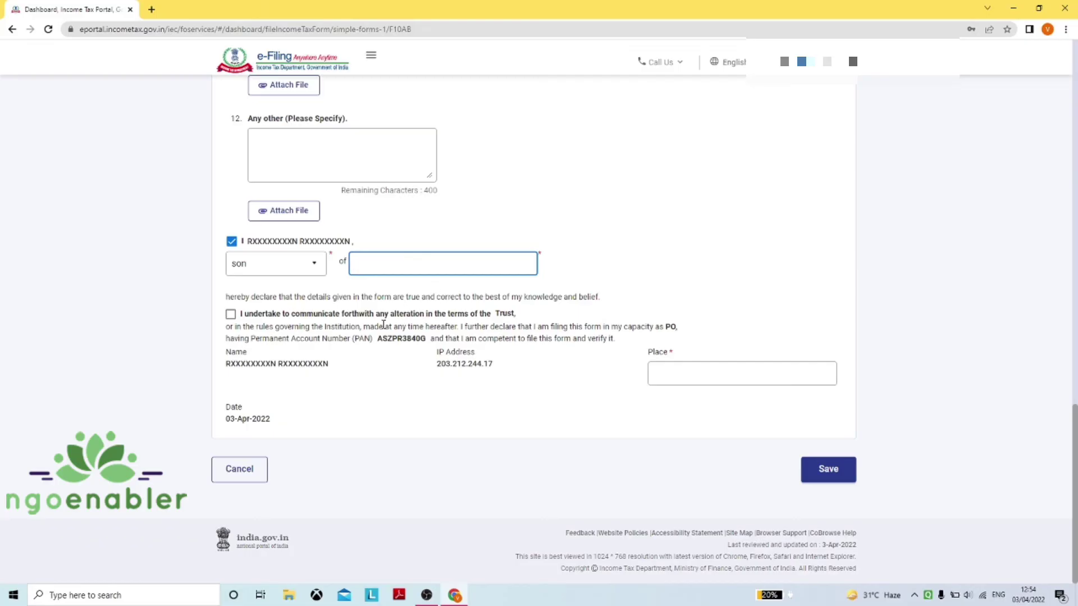
Tick the undertaking to report alterations and enter XYZ in the 'of' field
left_click(233, 316)
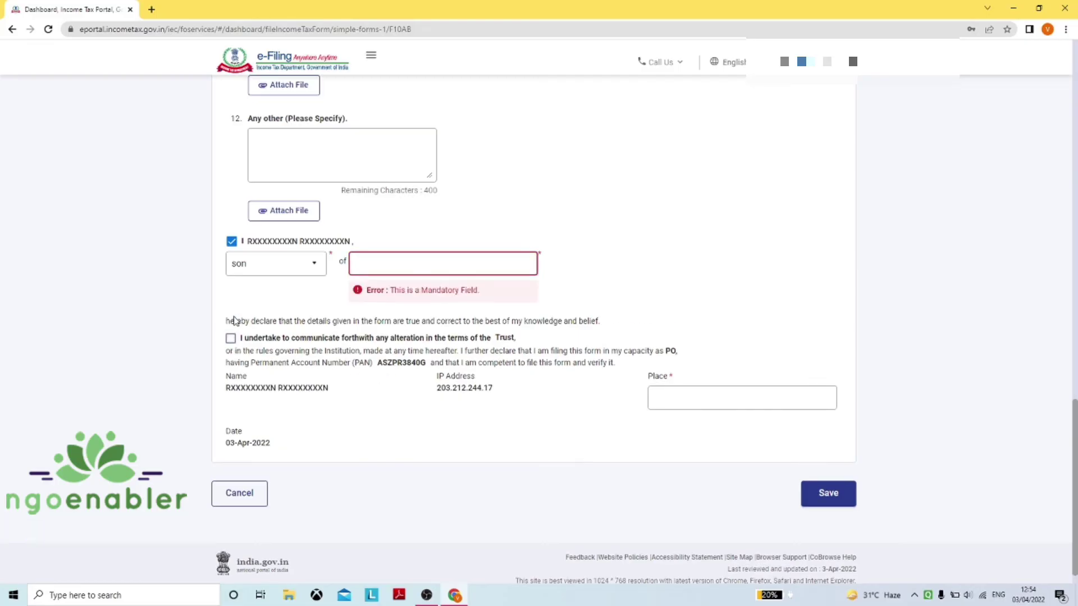
left_click(230, 338)
left_click(449, 260)
type("XYZ")
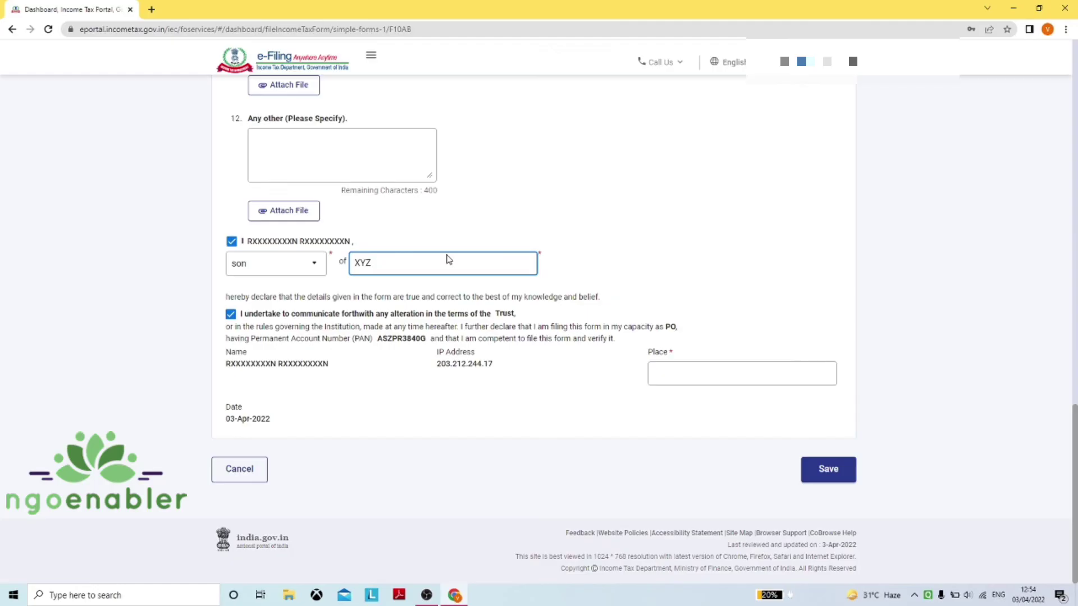
scroll(449, 260, "up", 8)
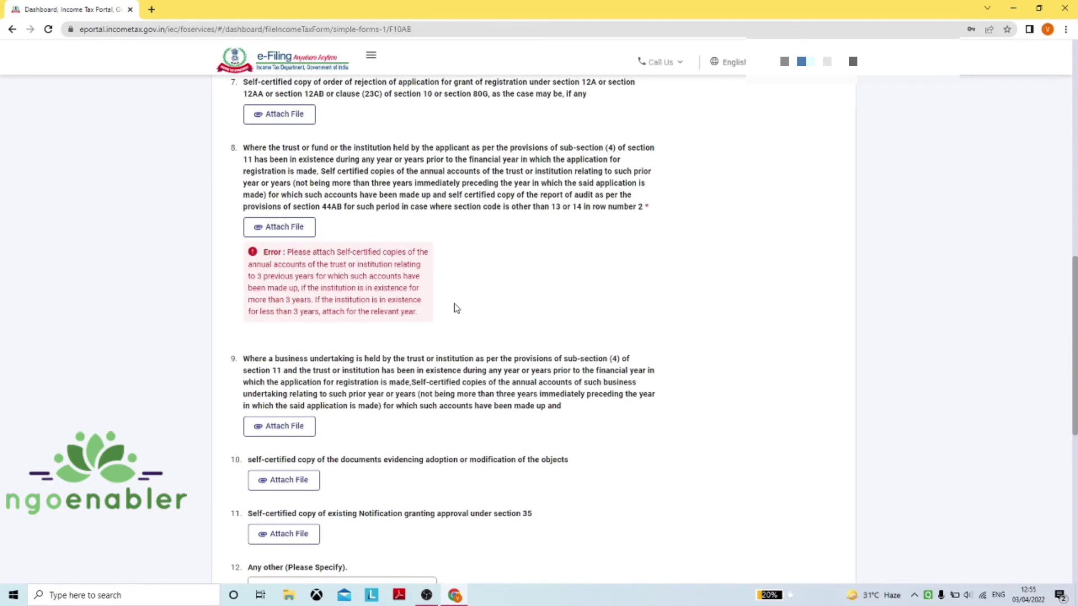
scroll(456, 307, "up", 1)
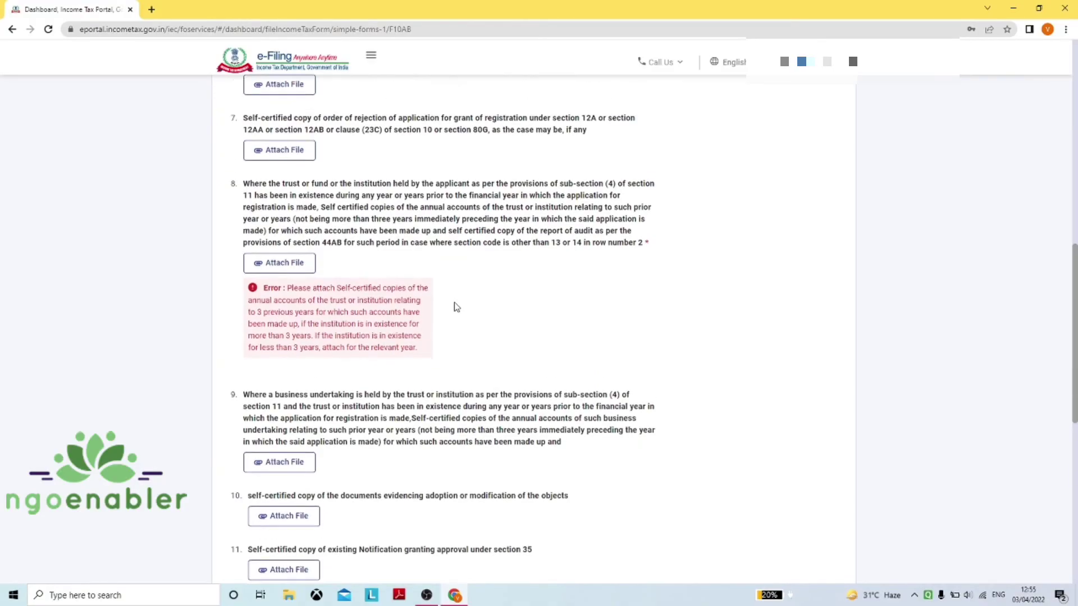
scroll(456, 308, "up", 4)
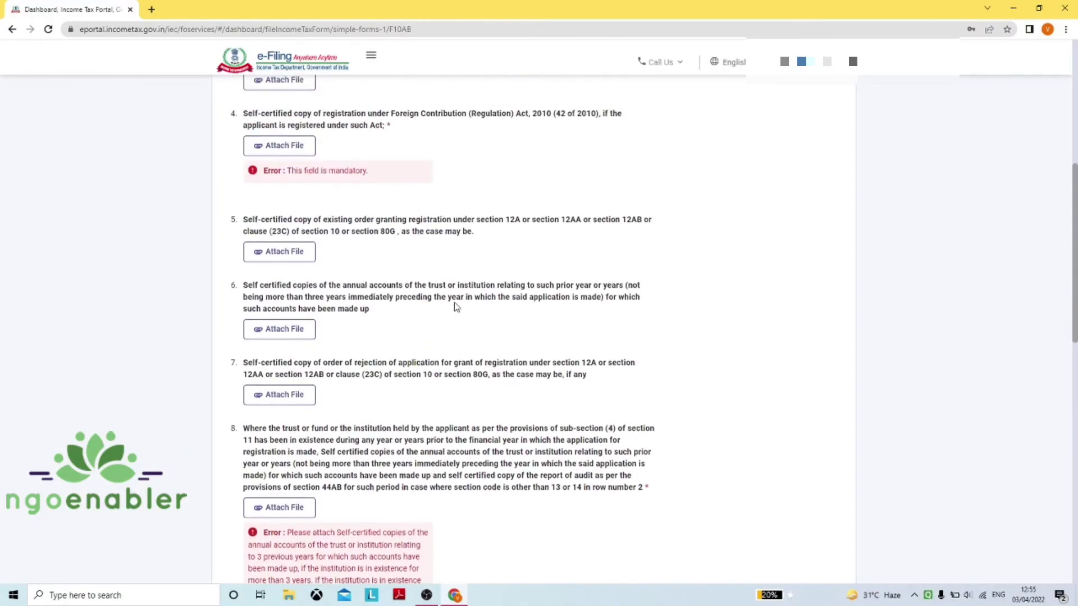
scroll(456, 301, "up", 1)
scroll(455, 301, "up", 1)
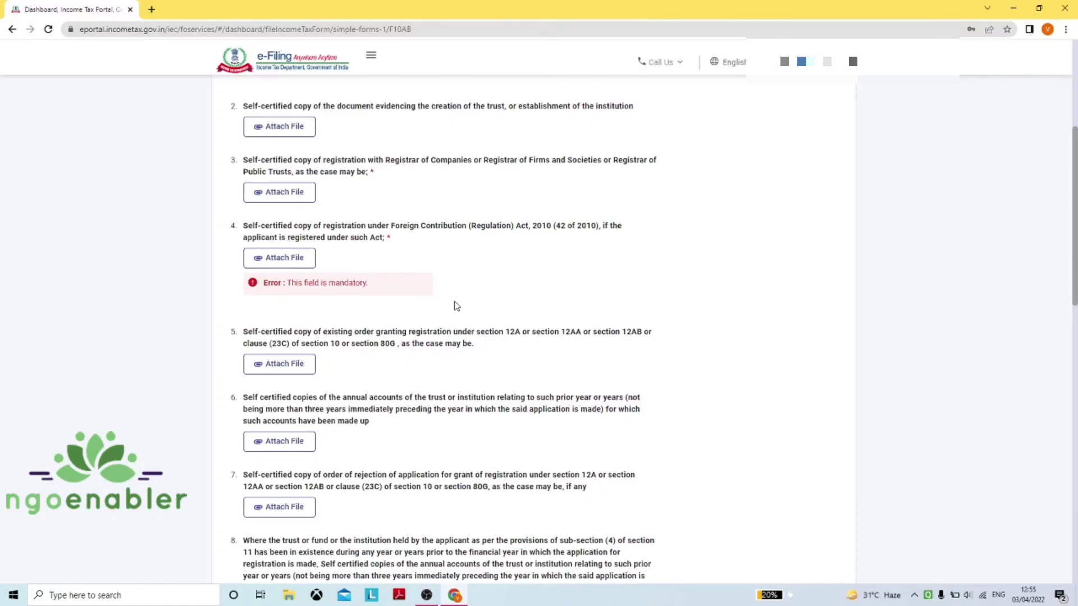
scroll(455, 303, "up", 4)
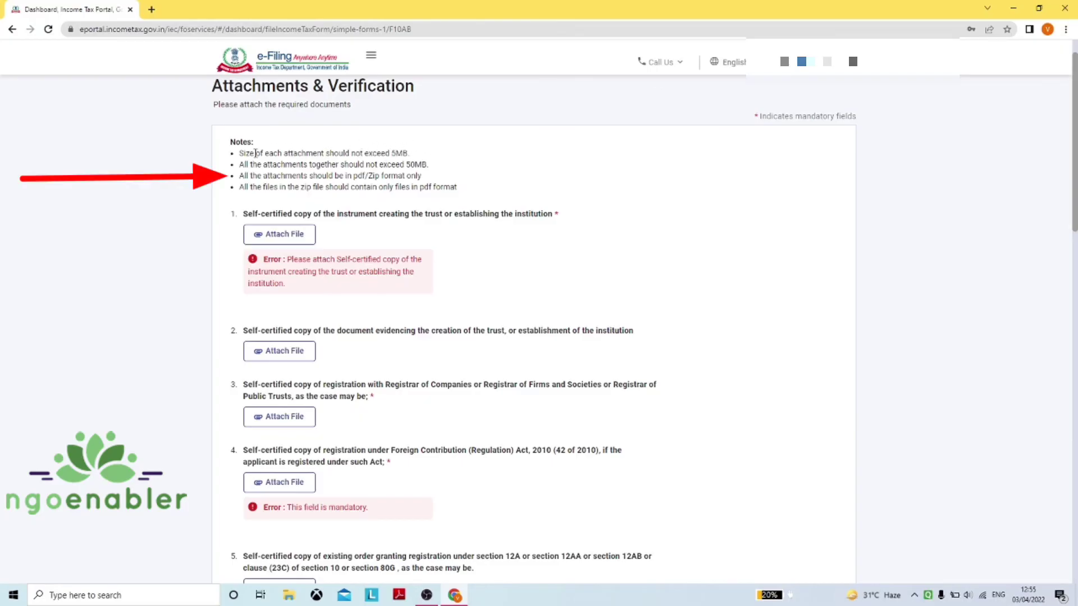
left_click_drag(255, 152, 411, 153)
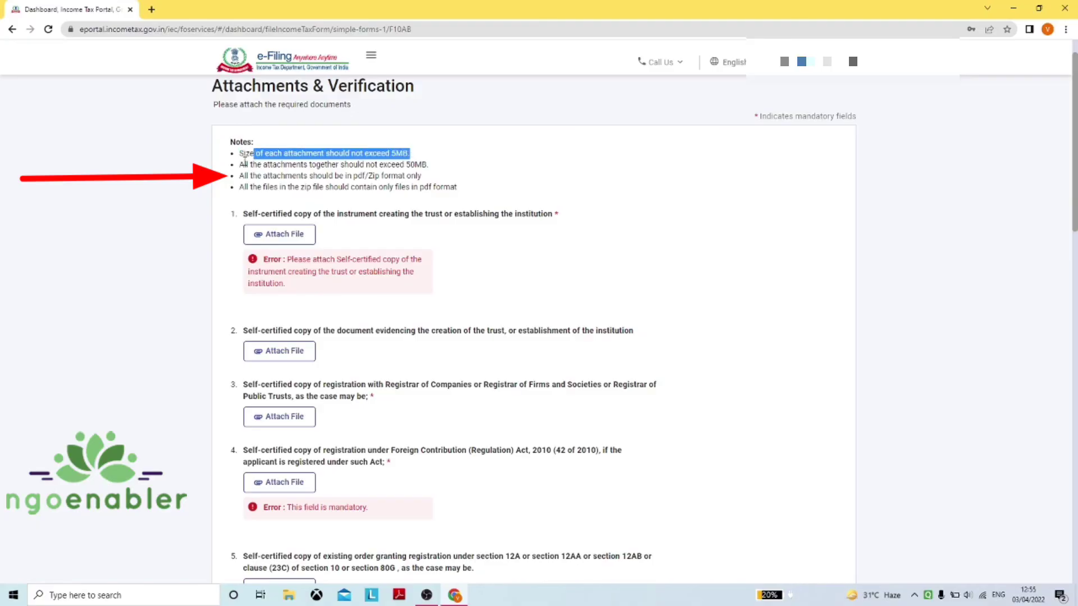
left_click(241, 161)
left_click_drag(241, 163, 444, 172)
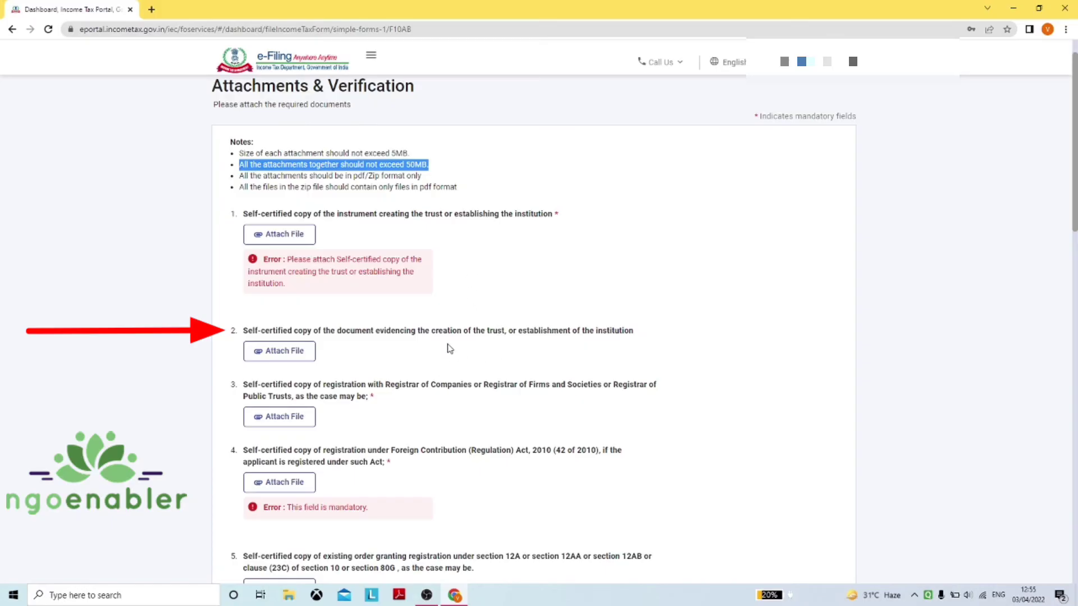
scroll(450, 348, "down", 2)
scroll(450, 330, "down", 1)
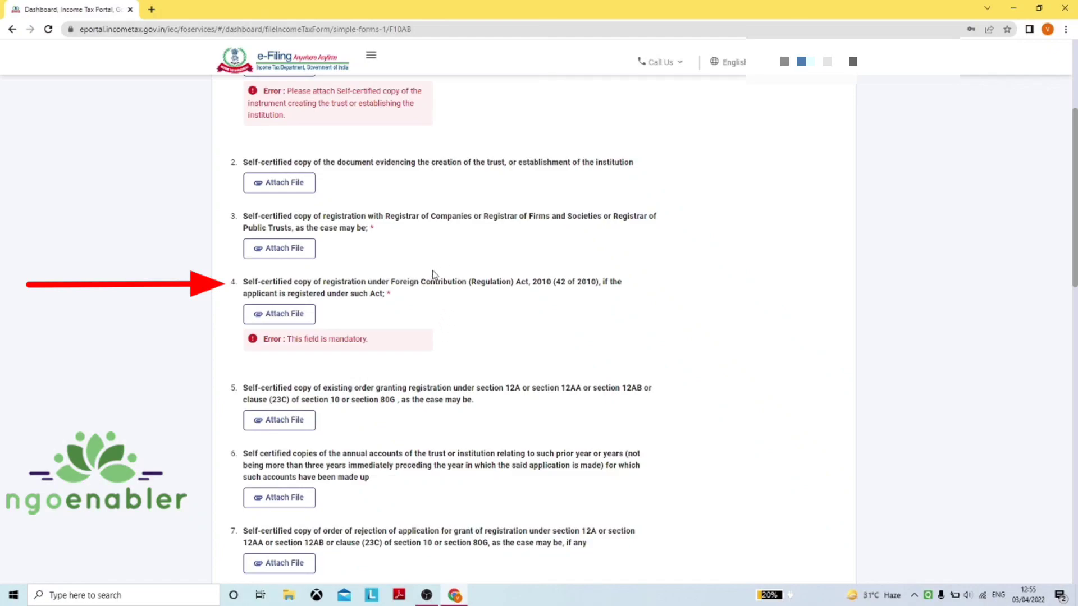
scroll(420, 294, "down", 2)
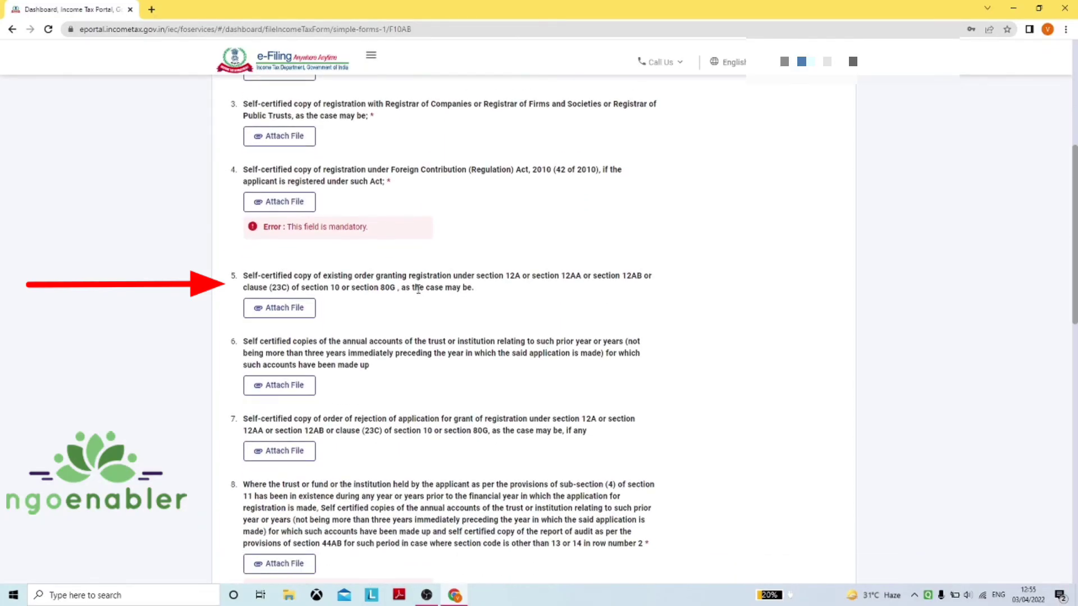
scroll(418, 289, "down", 1)
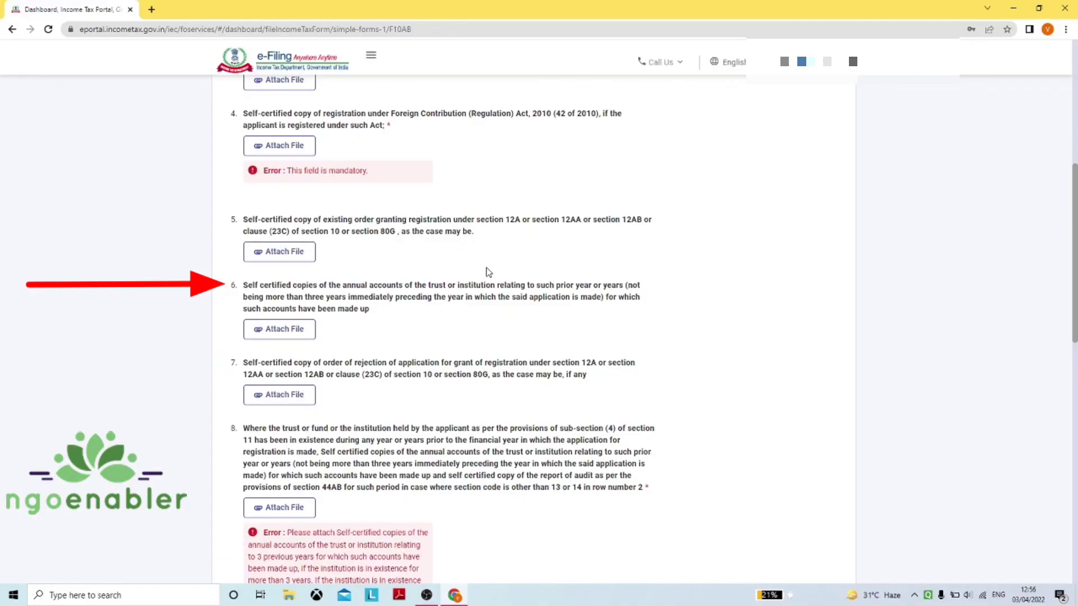
scroll(489, 272, "down", 1)
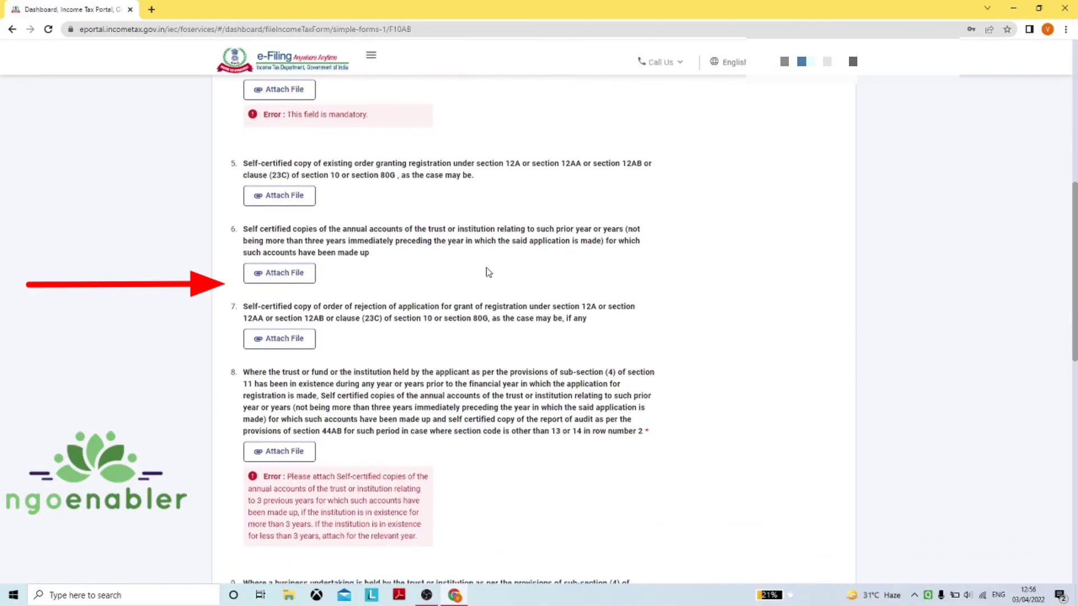
scroll(488, 273, "down", 1)
scroll(488, 273, "down", 6)
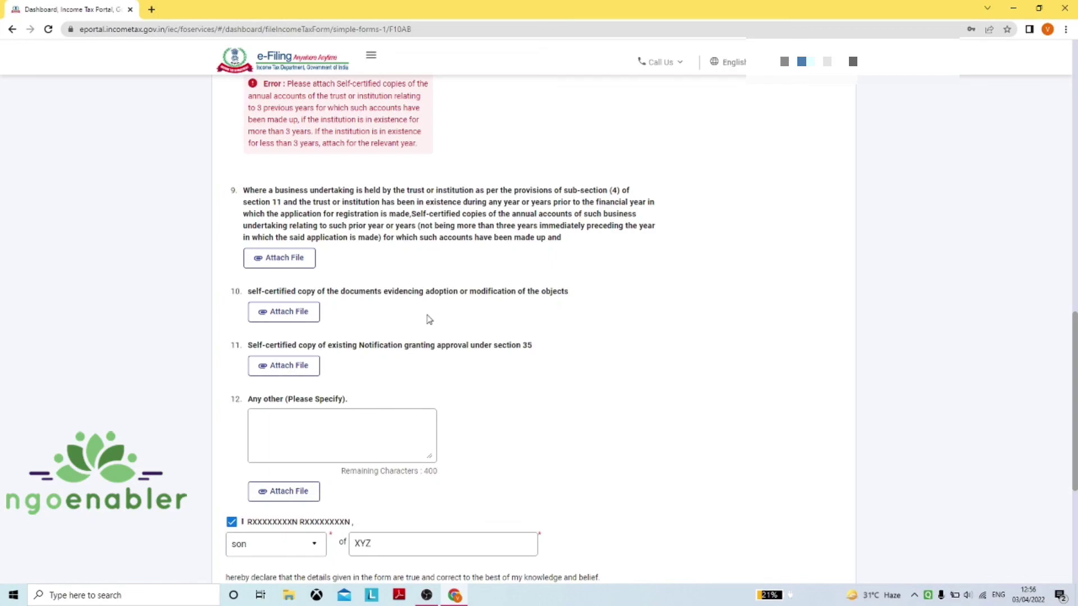
scroll(427, 314, "up", 1)
scroll(426, 314, "up", 6)
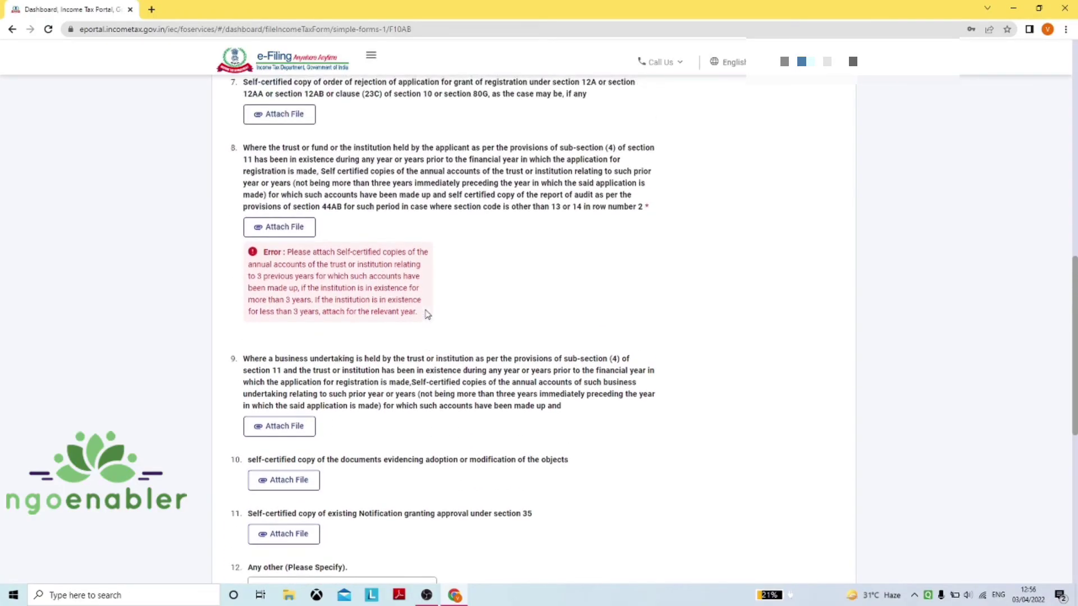
scroll(428, 310, "up", 4)
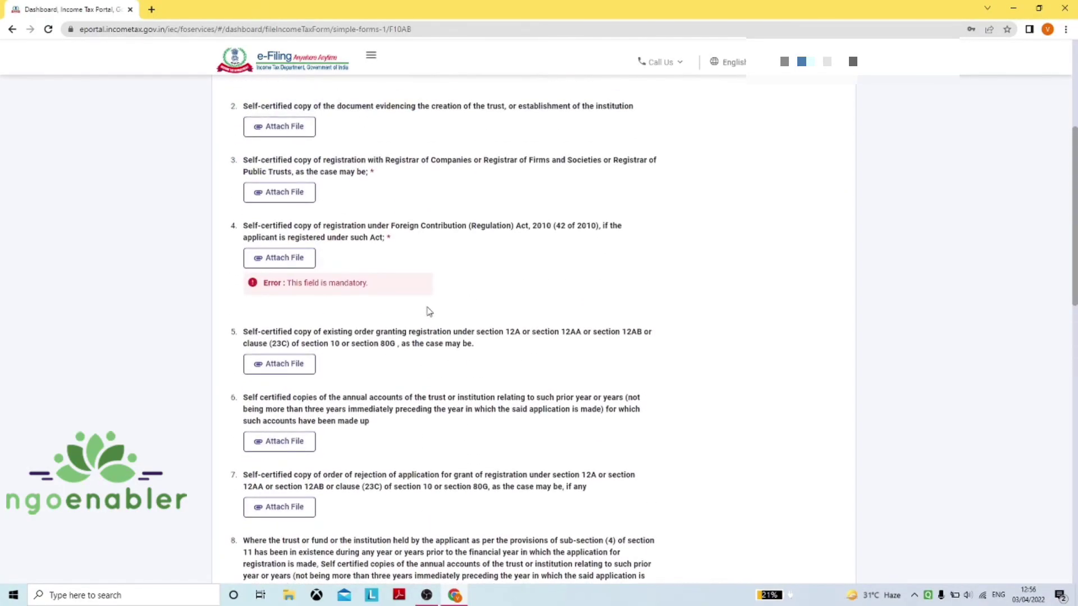
scroll(428, 310, "down", 7)
scroll(430, 304, "down", 8)
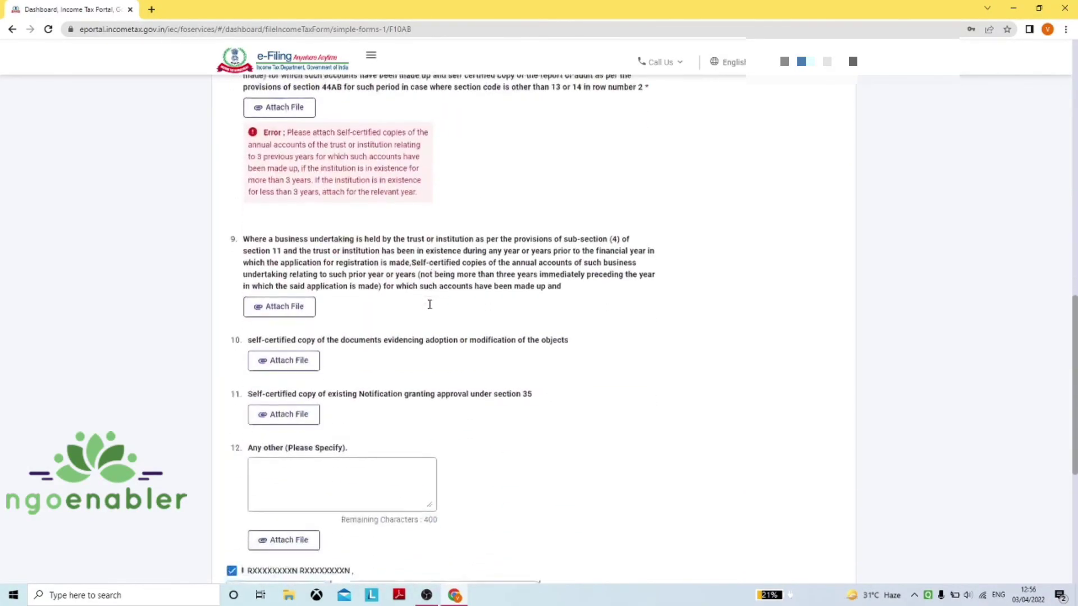
Enter ACTVITY REPORT as the description for item 12's 'Any other' attachment
scroll(432, 306, "down", 2)
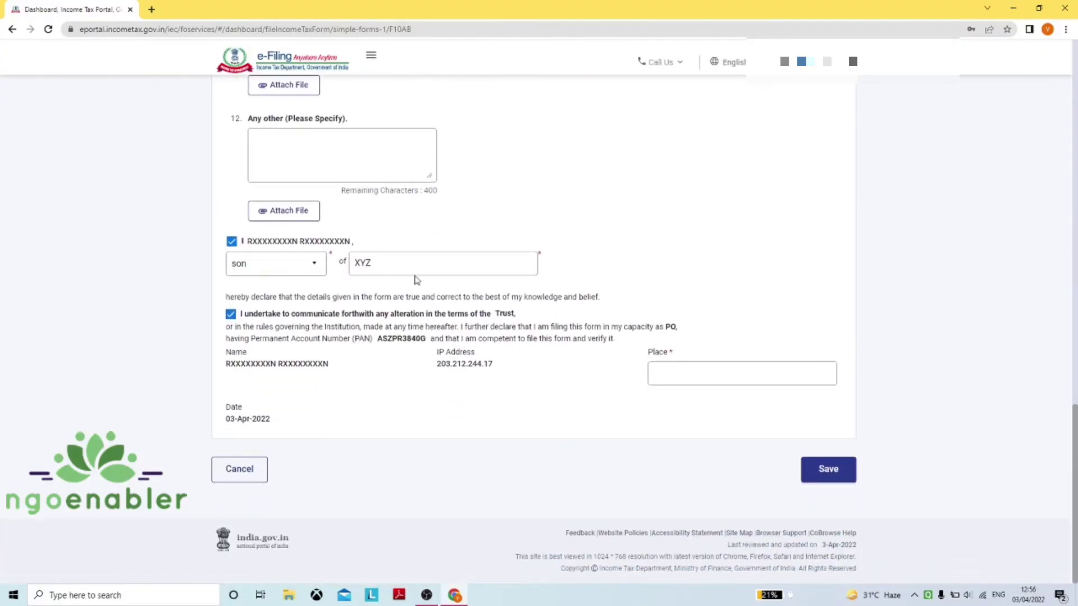
scroll(393, 305, "up", 3)
left_click(353, 316)
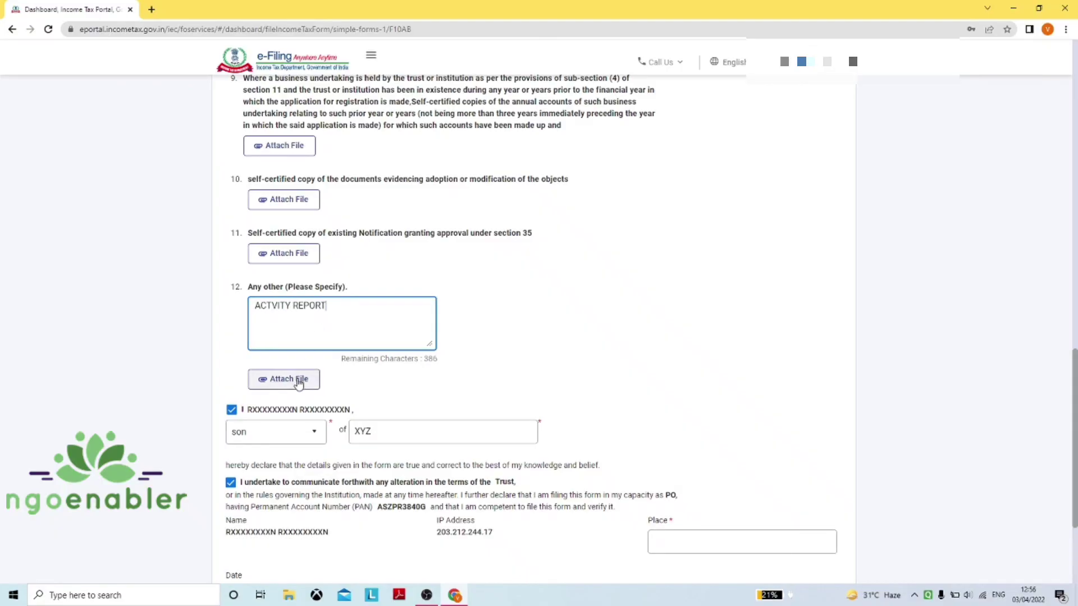
scroll(421, 319, "up", 10)
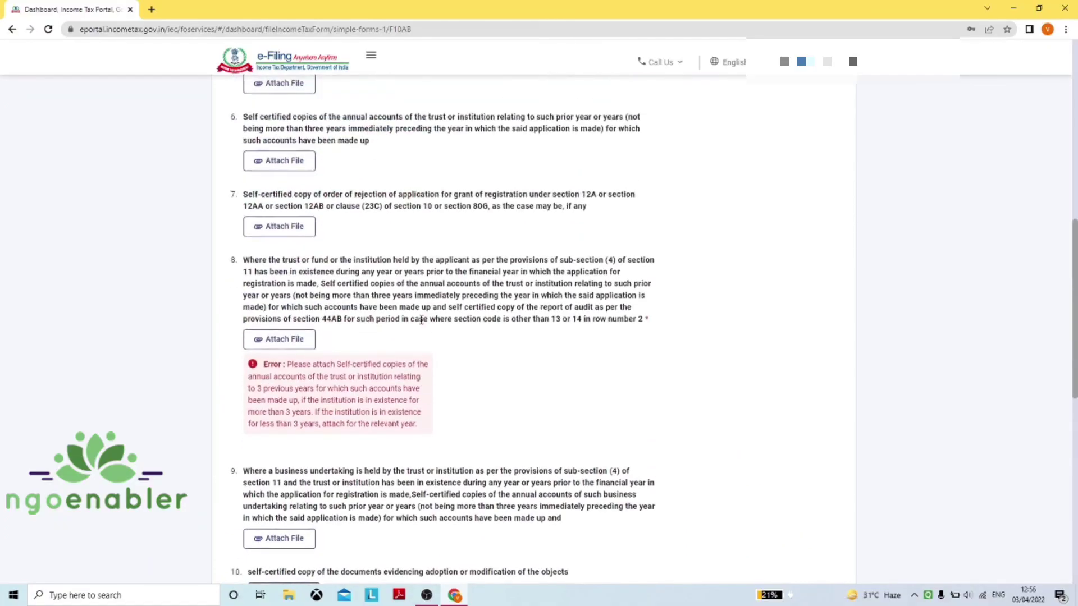
scroll(421, 319, "up", 7)
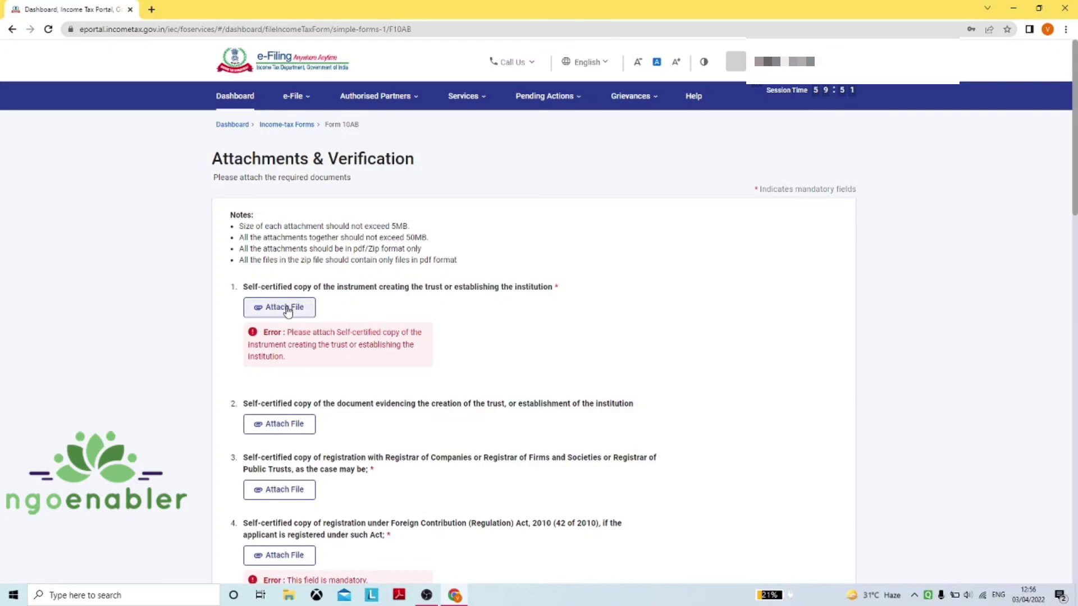
Attach Balance Sheet.pdf from the Desktop to attachment items 1 and 3
left_click(287, 310)
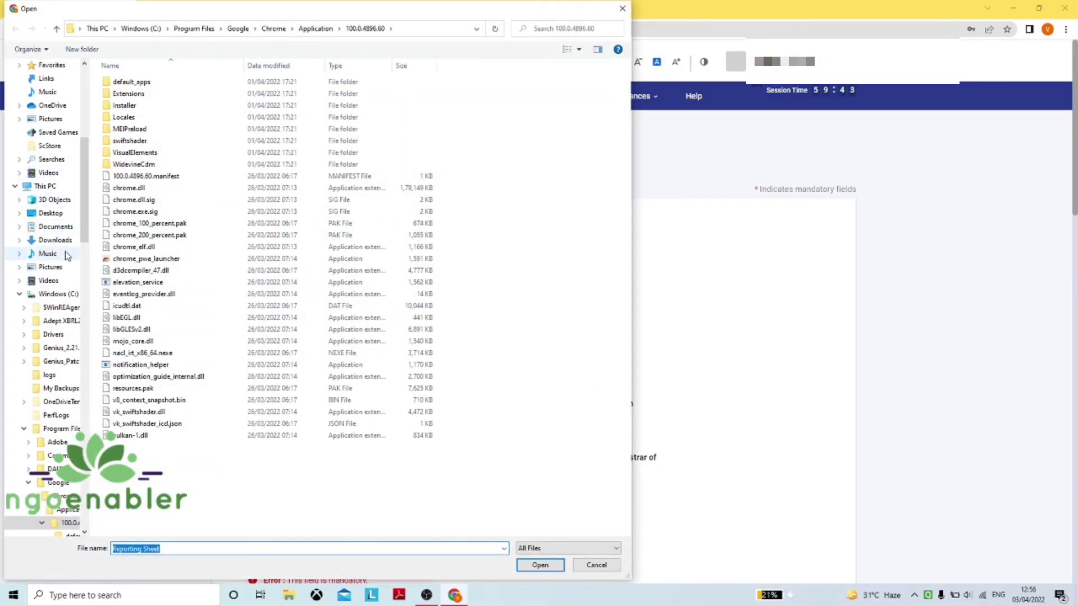
left_click(61, 213)
left_click(151, 190)
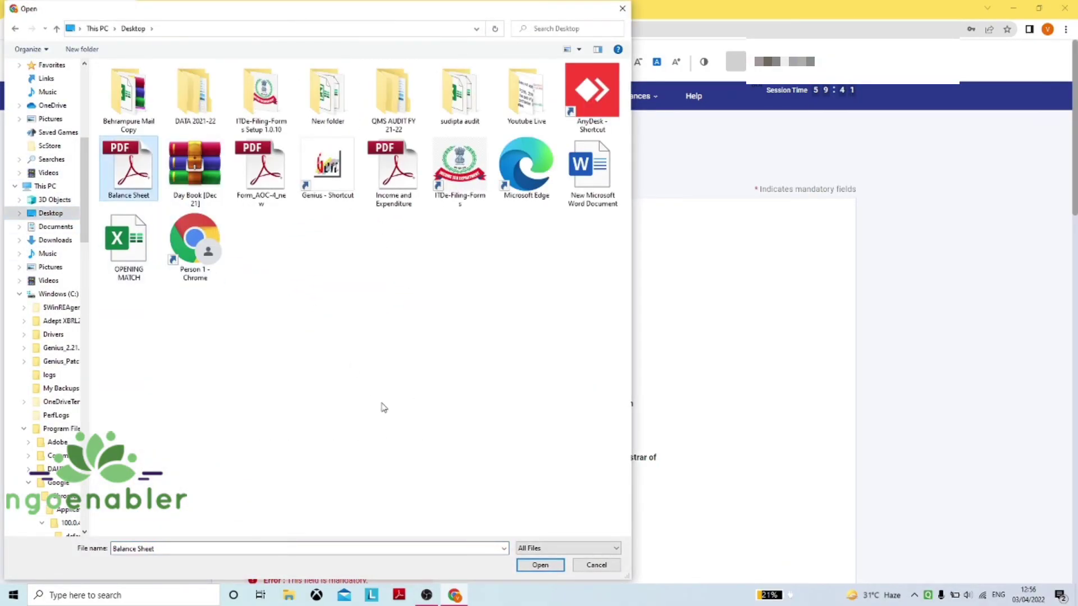
left_click(534, 547)
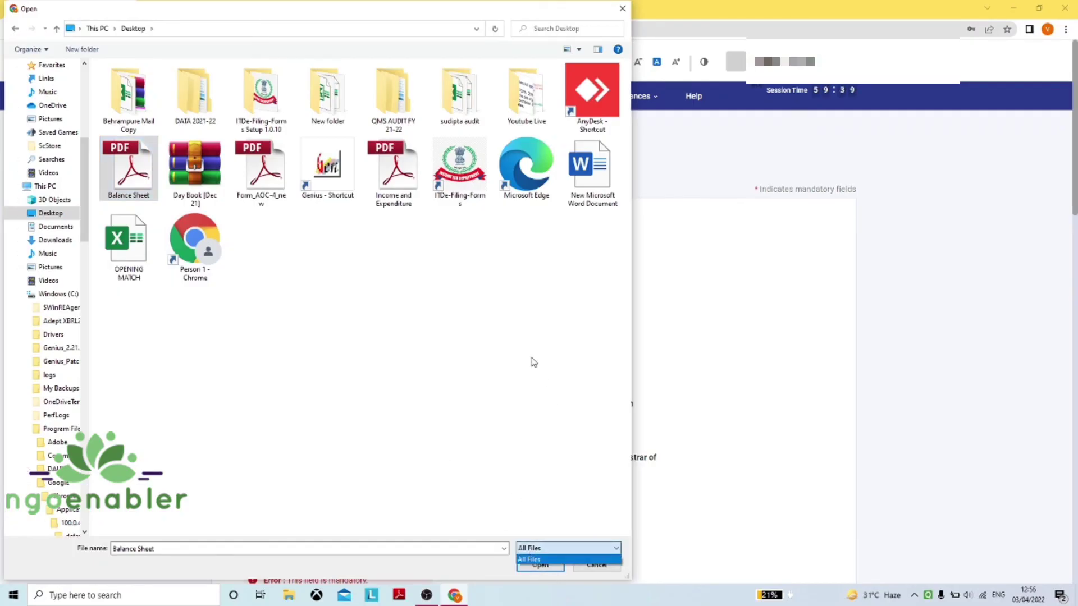
left_click(553, 573)
left_click(547, 566)
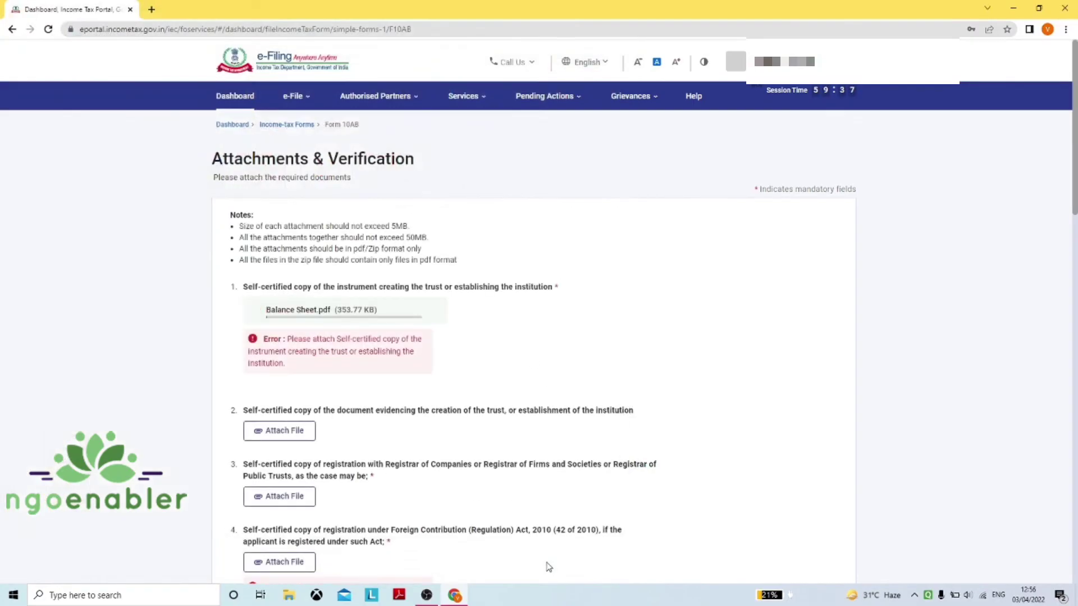
scroll(408, 389, "down", 2)
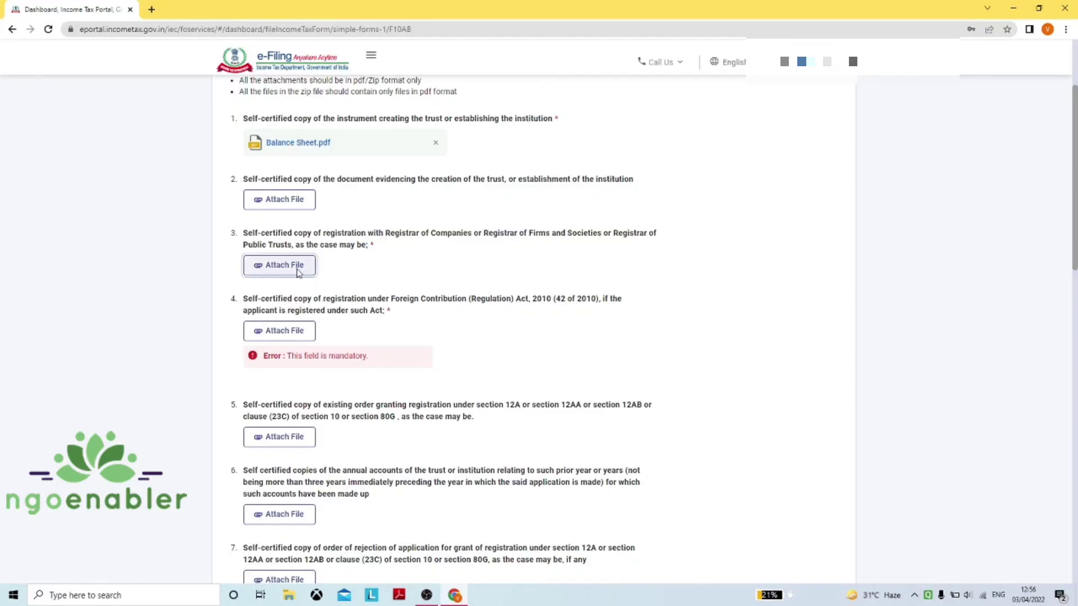
left_click(295, 269)
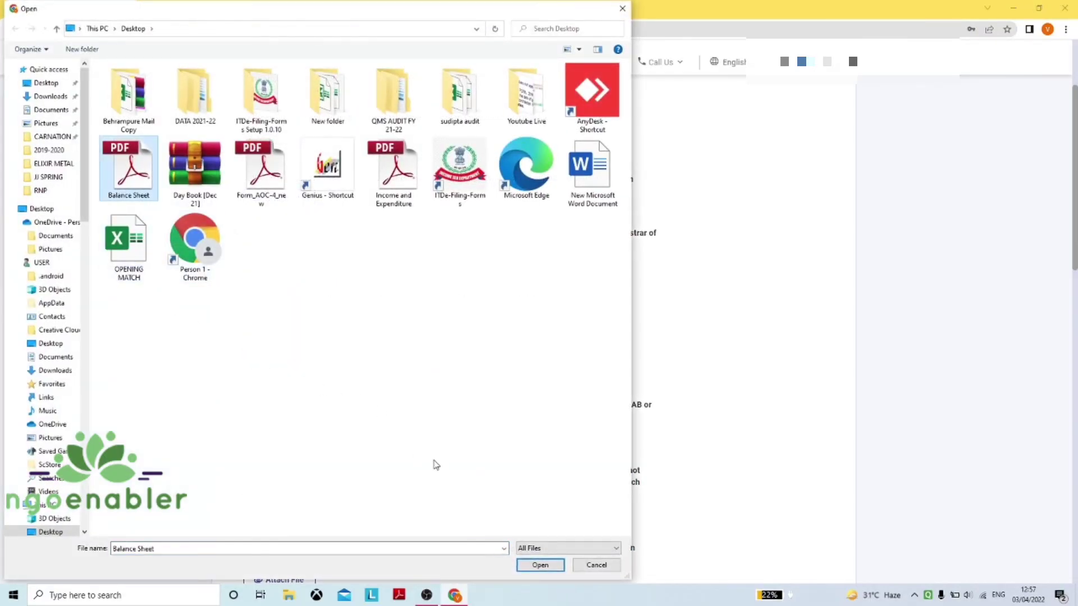
left_click(530, 564)
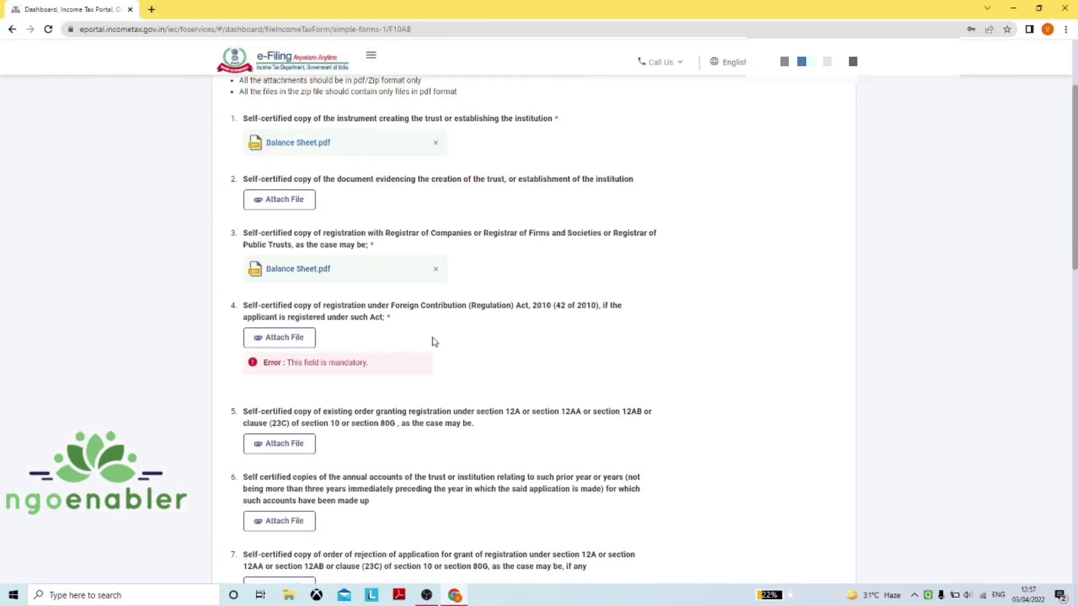
Attach Balance Sheet.pdf to attachment items 4 and 8
scroll(348, 273, "down", 2)
left_click(282, 226)
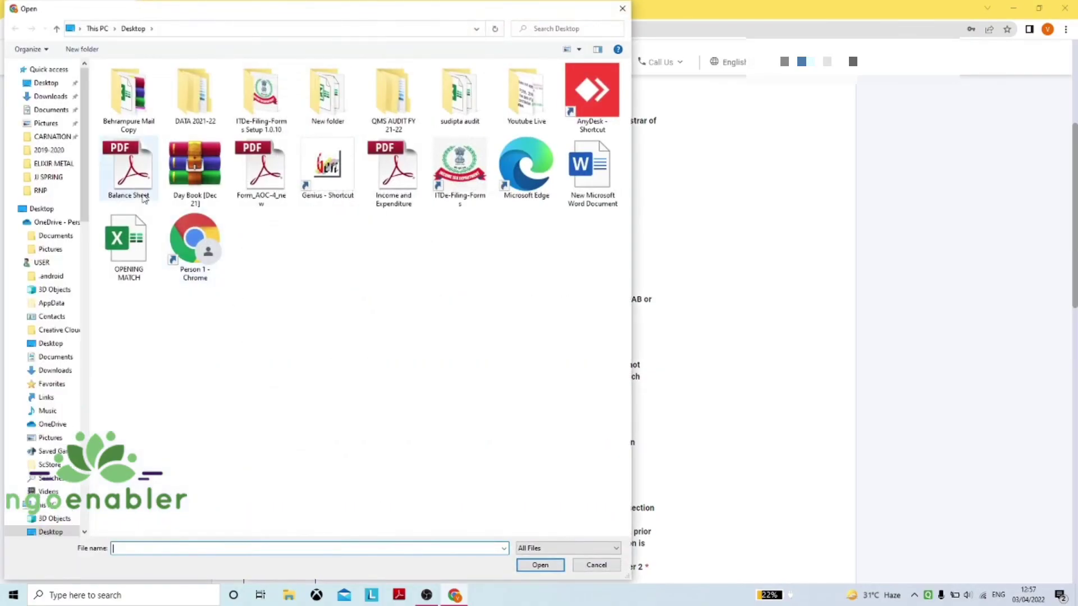
left_click(540, 564)
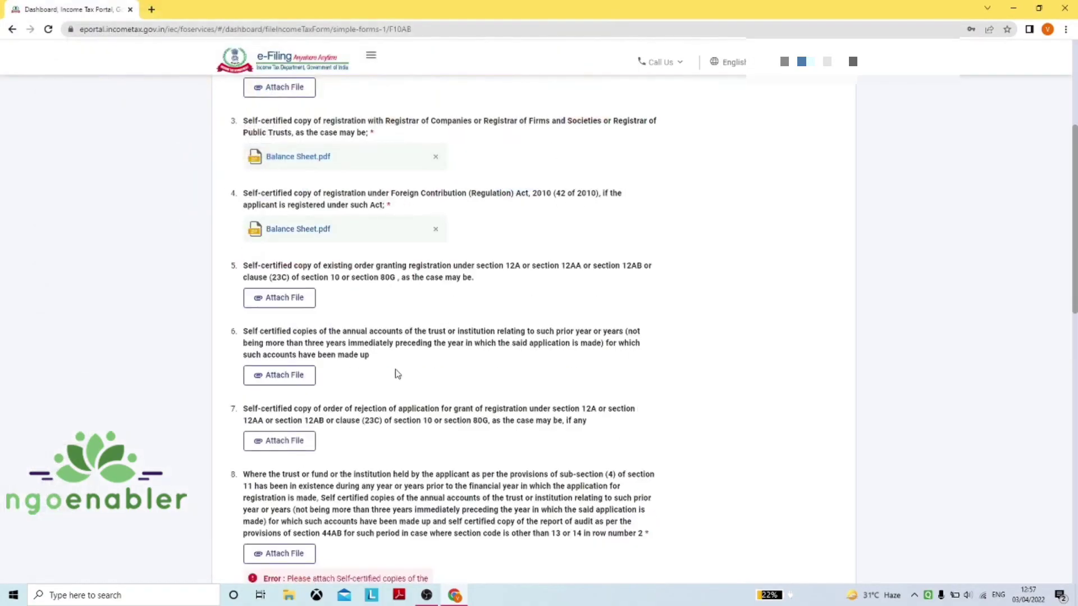
scroll(387, 366, "down", 1)
scroll(387, 365, "down", 3)
scroll(385, 352, "down", 1)
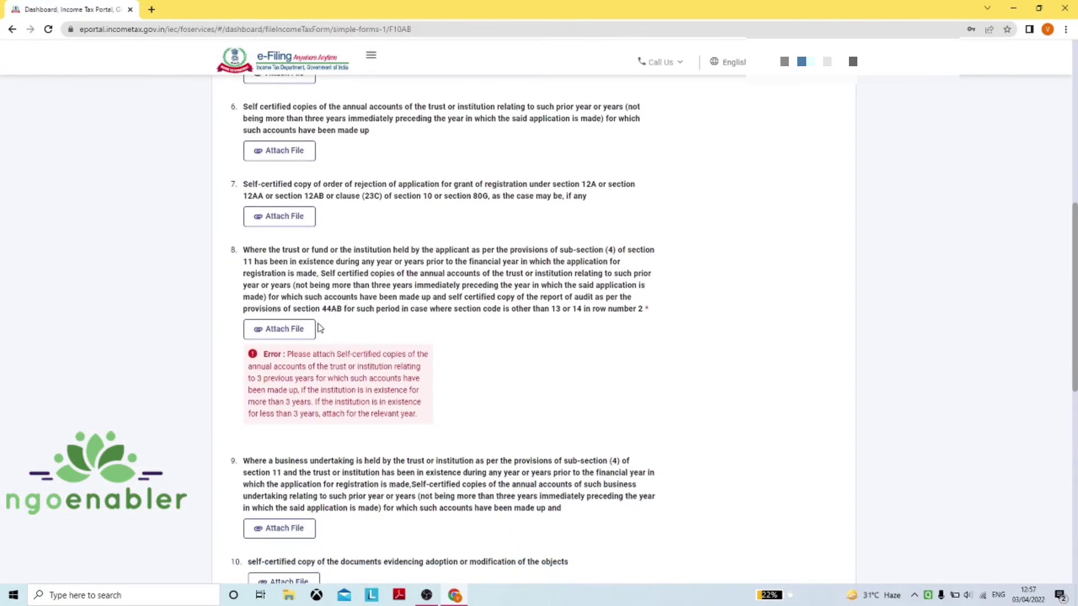
left_click(293, 332)
left_click(143, 188)
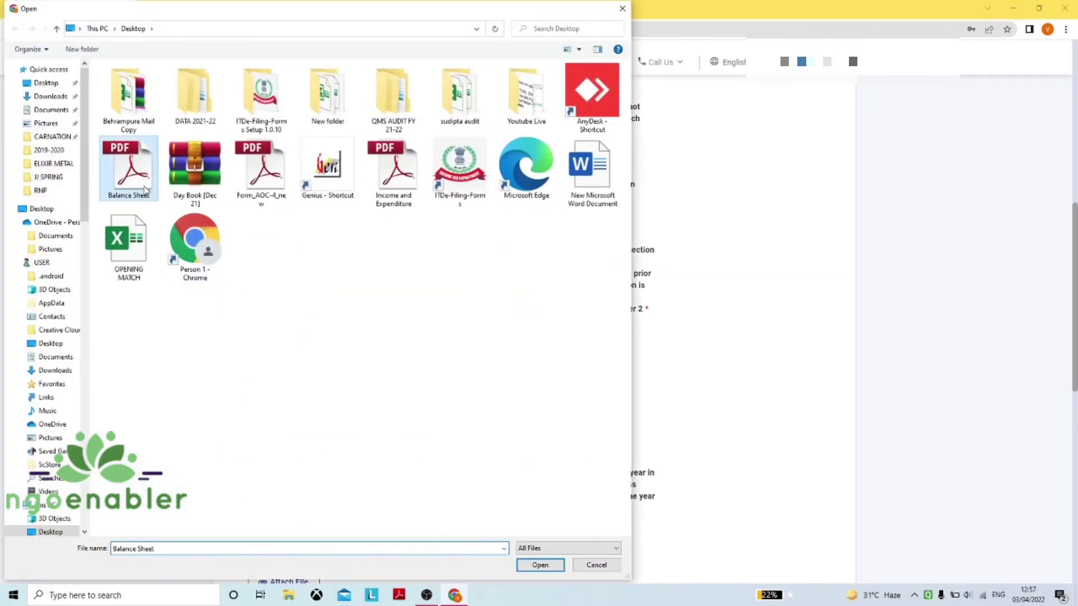
left_click(540, 564)
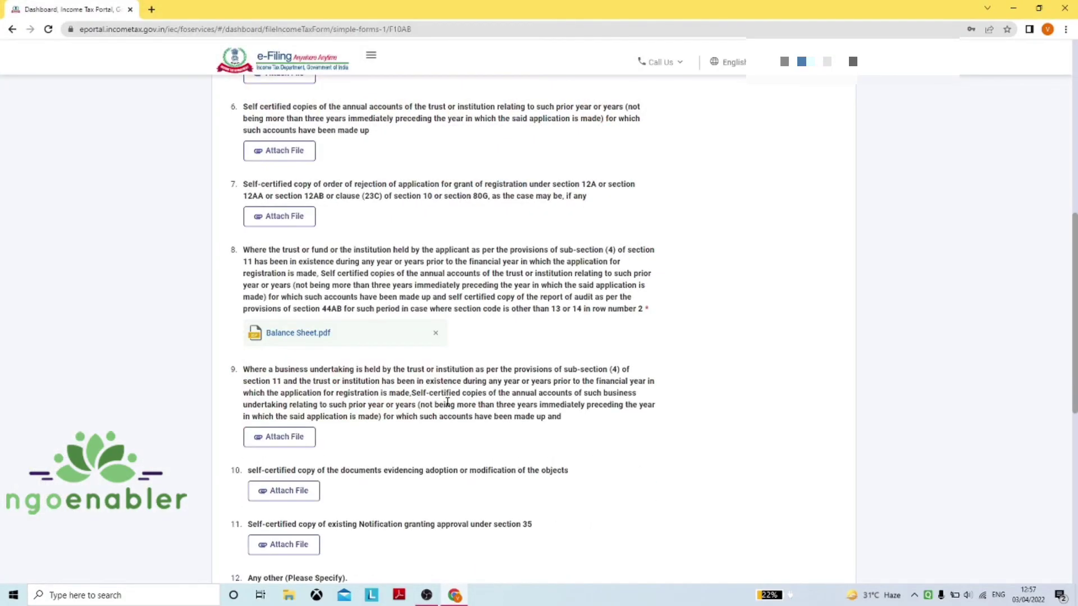
scroll(443, 398, "down", 4)
scroll(442, 397, "down", 3)
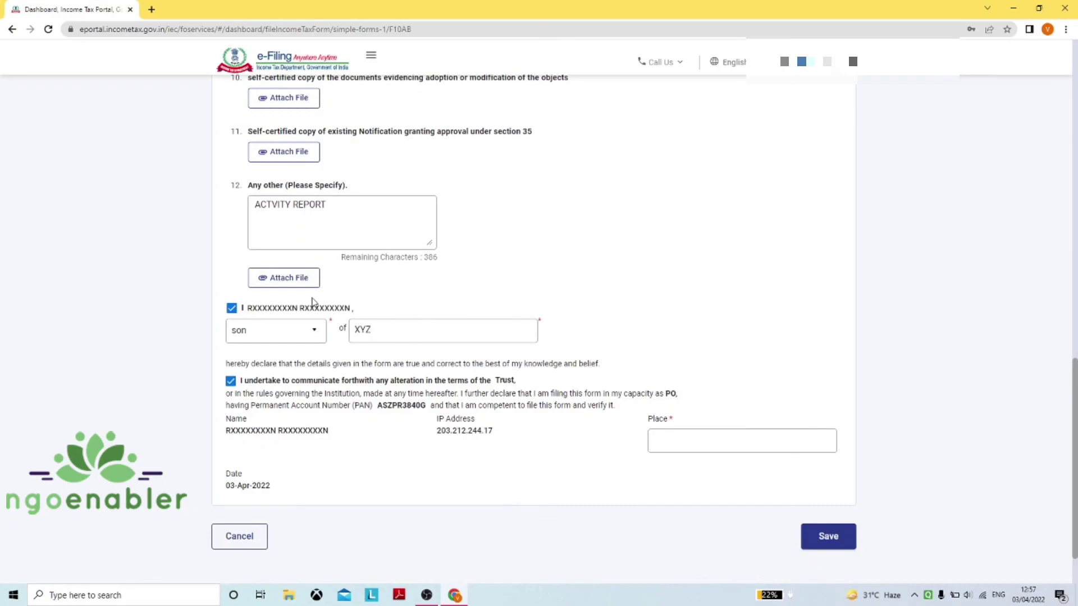
Enter KOLKATA as the place of filing and save the Attachments & Verification section
left_click(668, 443)
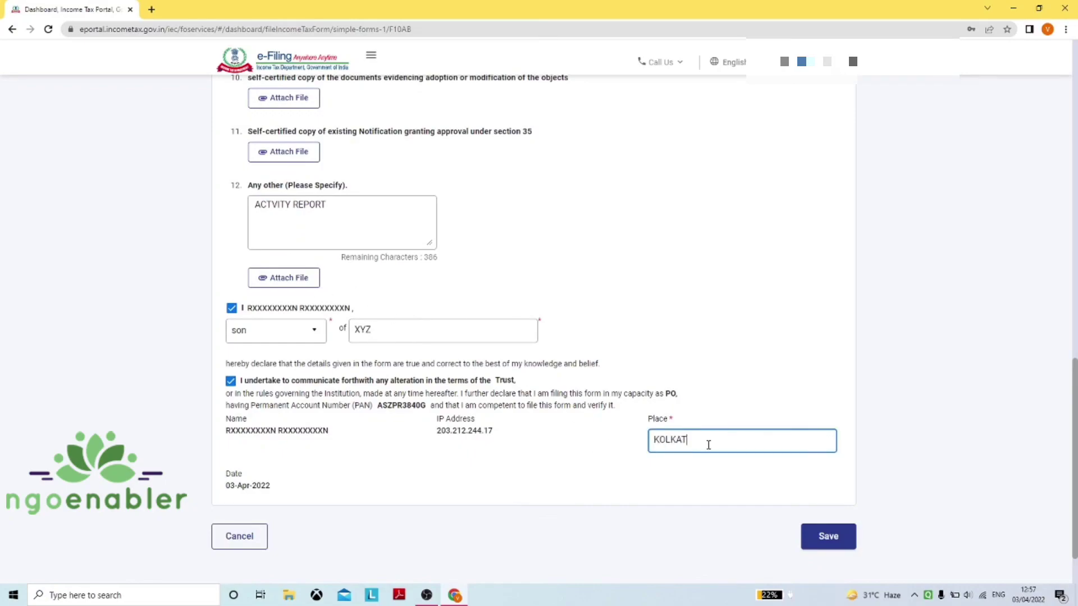
left_click(829, 537)
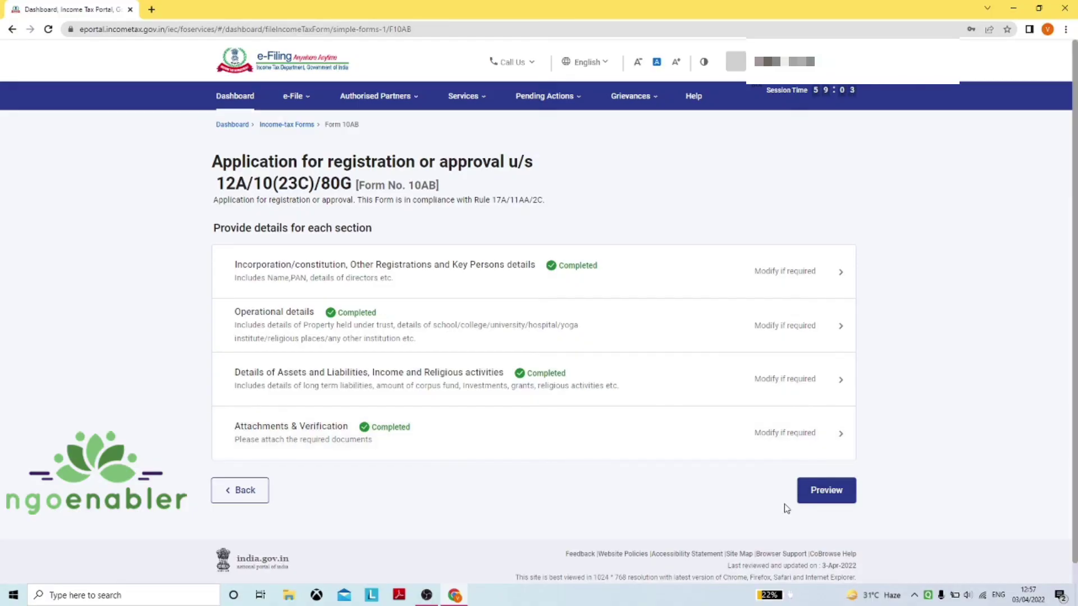
Preview Form 10AB and review it down to the attachments and verification declaration
left_click(819, 497)
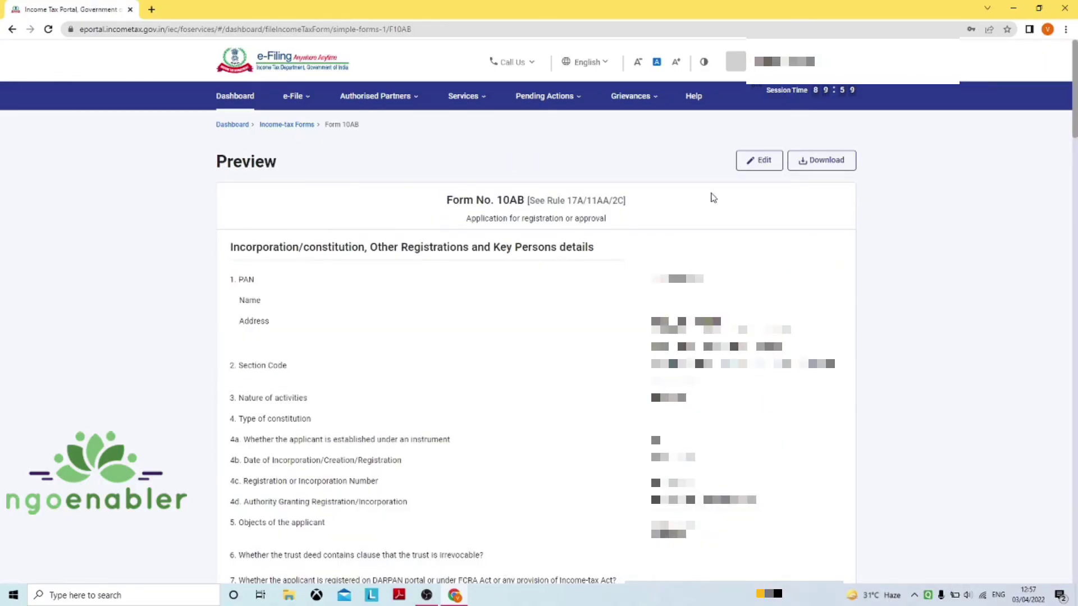
scroll(679, 216, "down", 7)
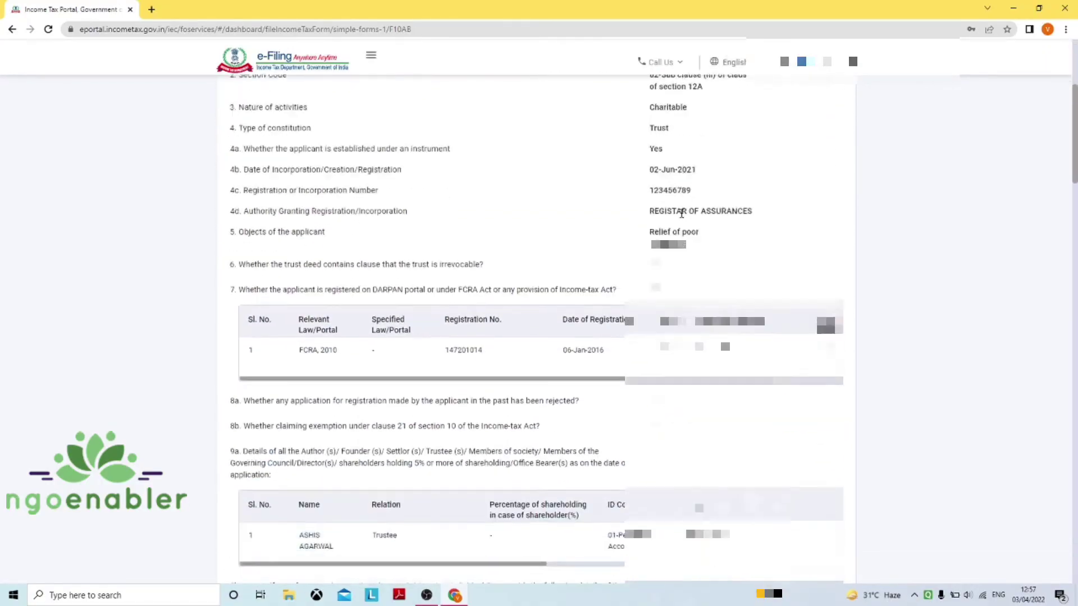
scroll(675, 220, "down", 7)
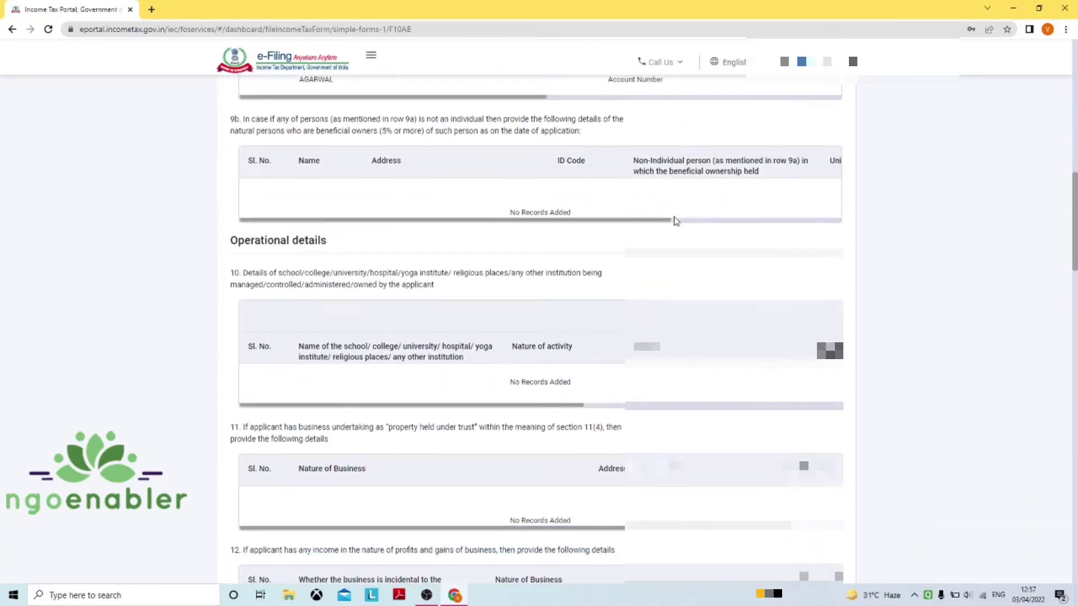
scroll(675, 221, "down", 6)
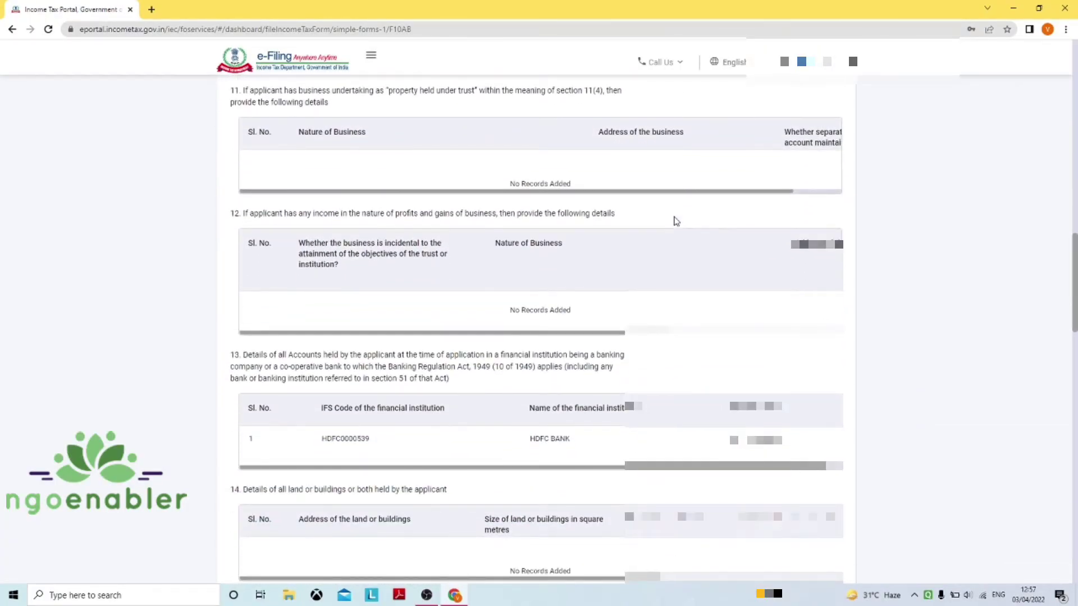
scroll(675, 220, "down", 7)
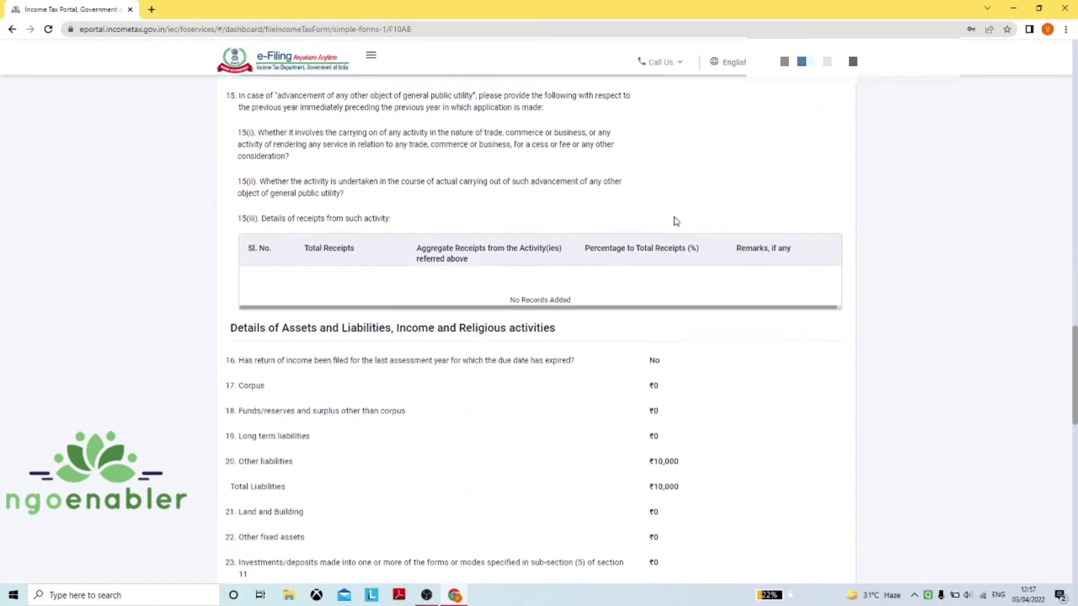
scroll(676, 220, "down", 12)
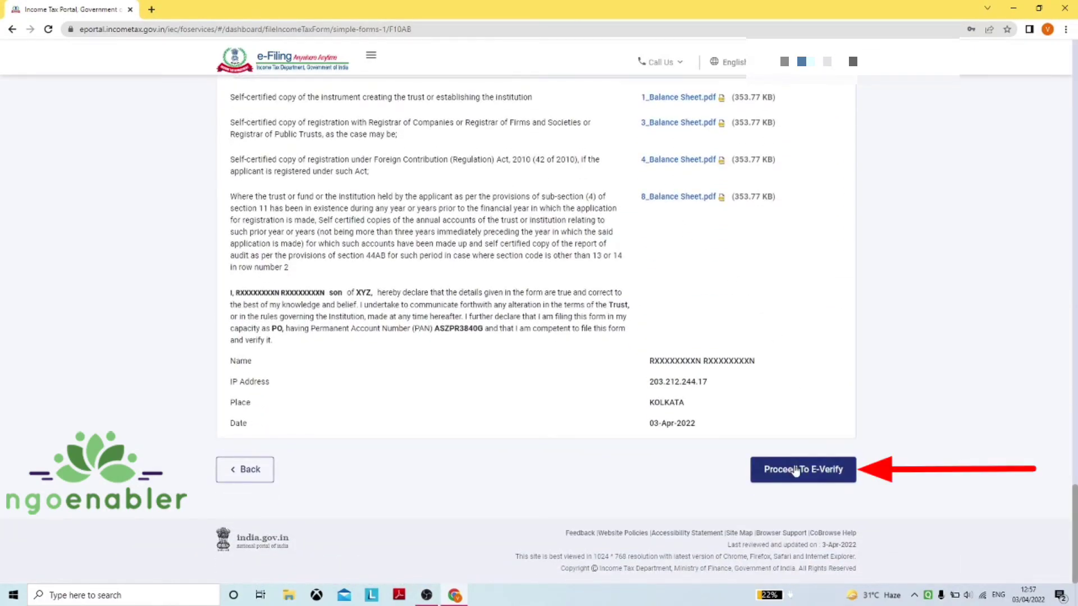
Proceed to e-Verify, confirm, and choose Digital Signature Certificate (DSC) as the verification mode
left_click(796, 471)
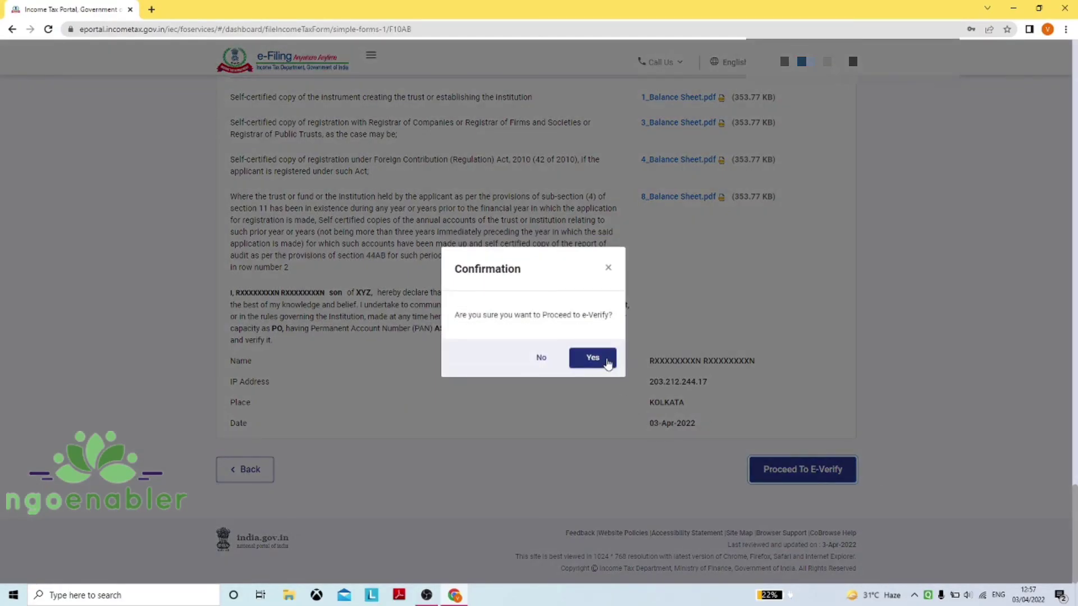
left_click(592, 358)
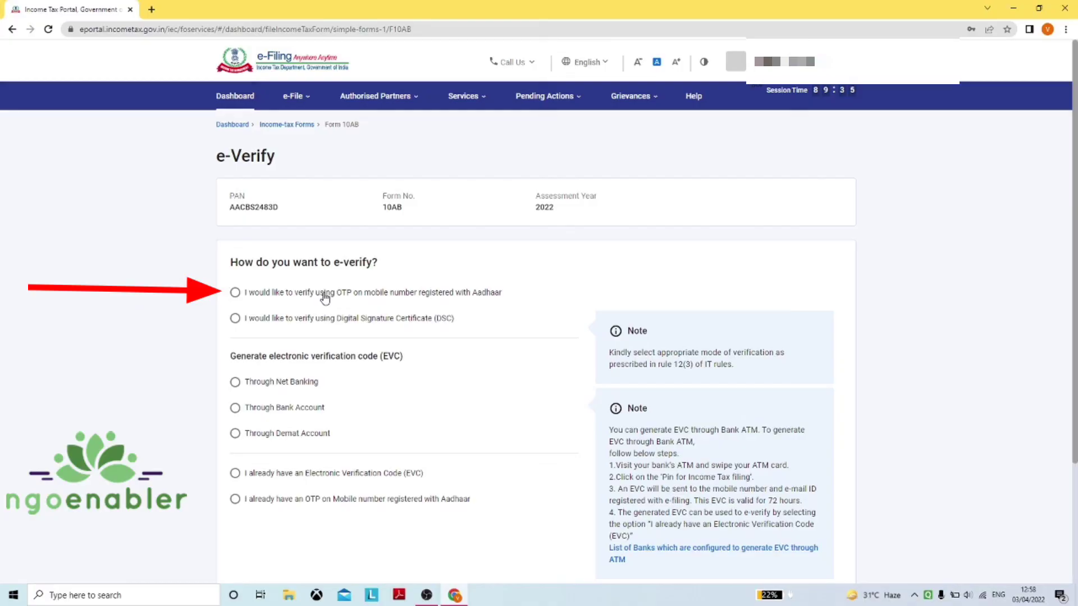
left_click(332, 322)
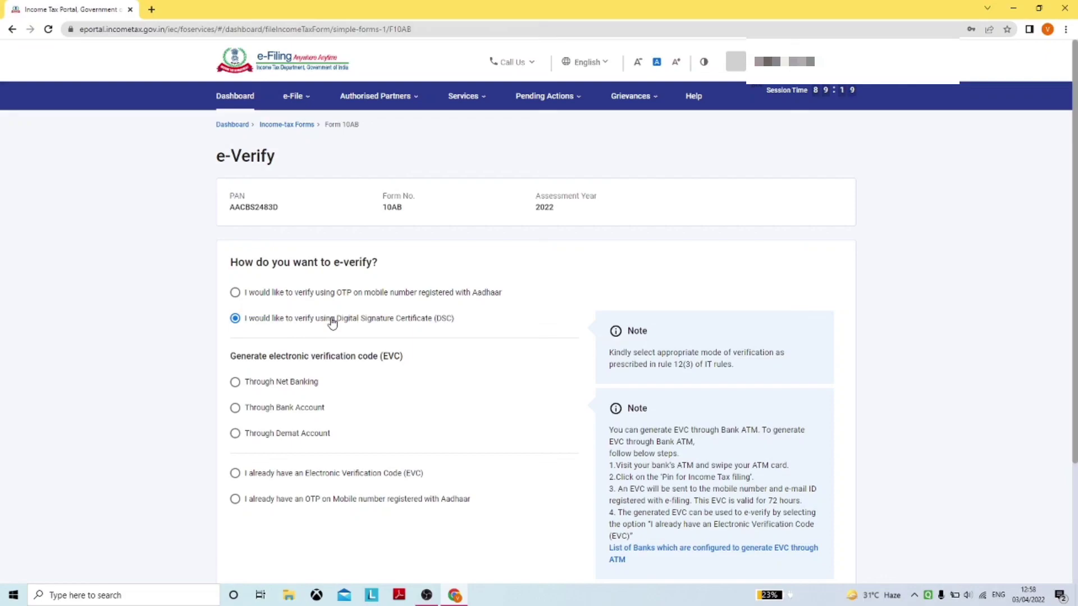